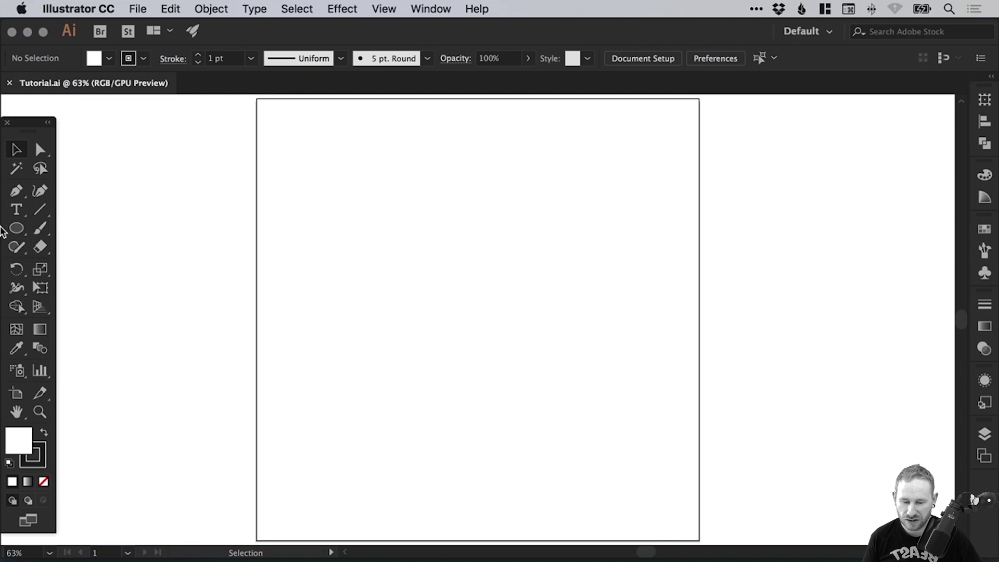
Draw a circle near the artboard centre and delete its bottom anchor point
{"action": "left_click_drag", "start_coordinate": [16, 229], "coordinate": [83, 264]}
{"action": "left_click_drag", "start_coordinate": [350, 188], "coordinate": [592, 412]}
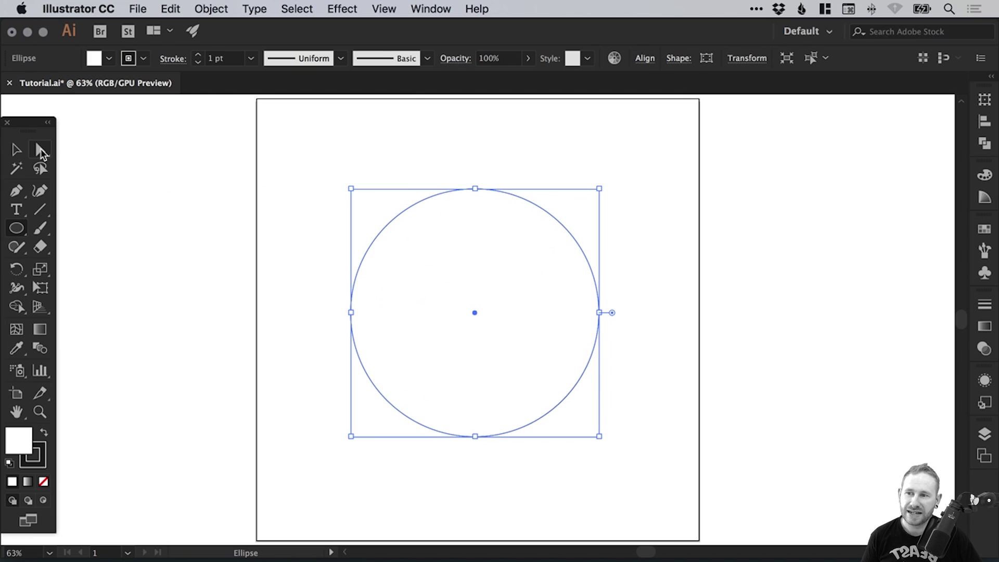
{"action": "left_click", "coordinate": [41, 151]}
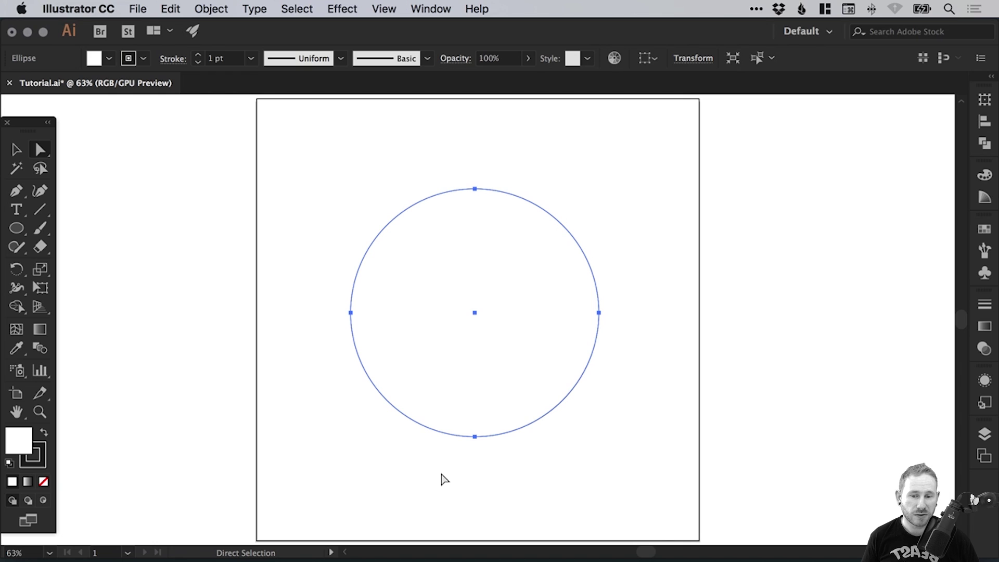
{"action": "left_click_drag", "start_coordinate": [438, 470], "coordinate": [514, 423]}
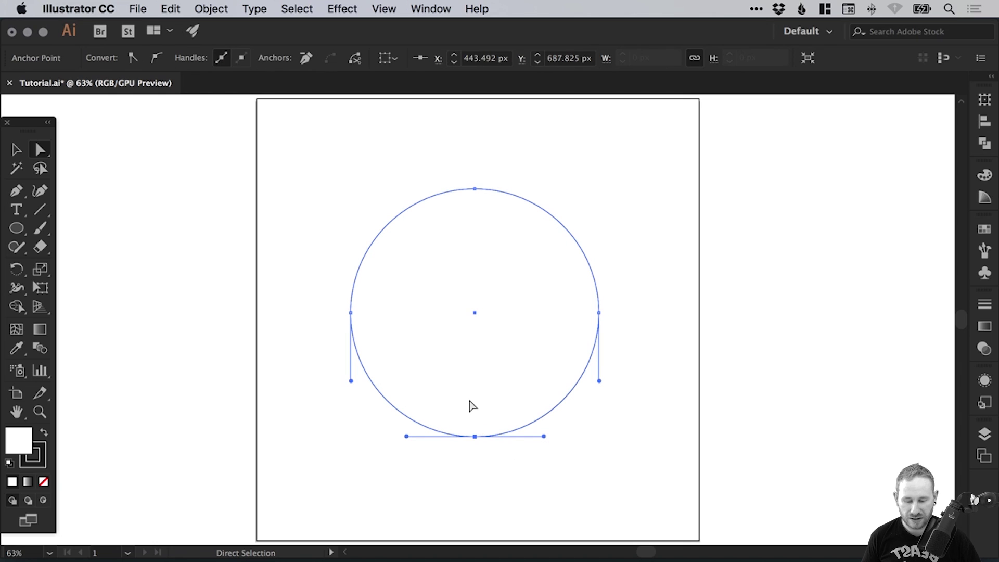
{"action": "key", "text": "Delete"}
{"action": "left_click", "coordinate": [281, 319]}
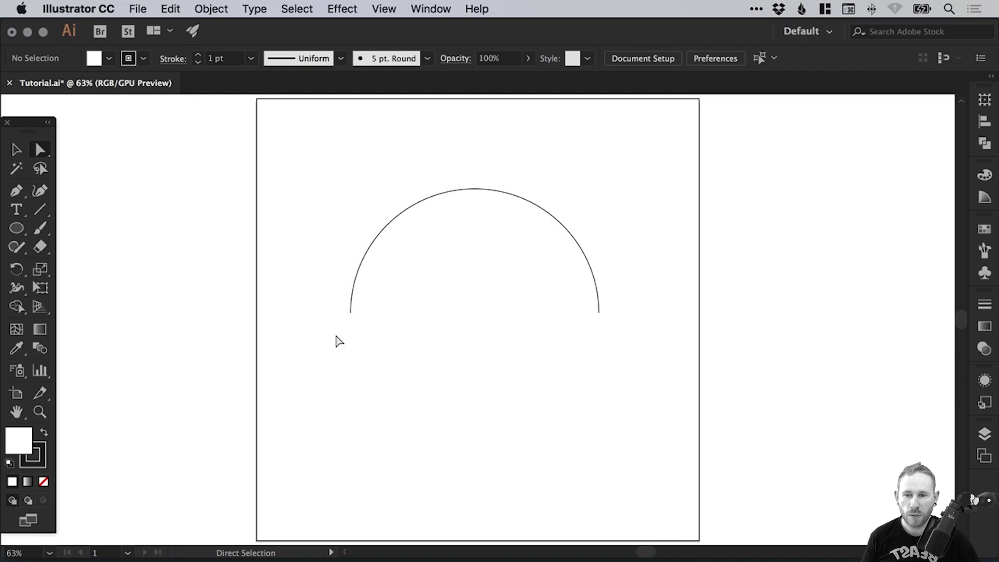
Join the arch's two open endpoints with Object > Path > Join to close it
{"action": "left_click_drag", "start_coordinate": [310, 345], "coordinate": [652, 294]}
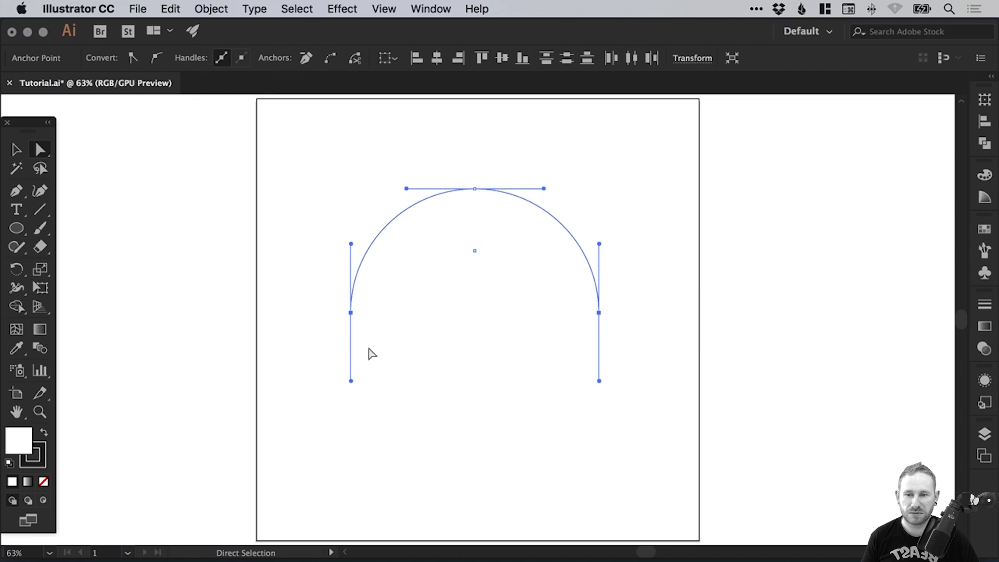
{"action": "left_click", "coordinate": [211, 9]}
{"action": "mouse_move", "coordinate": [298, 326]}
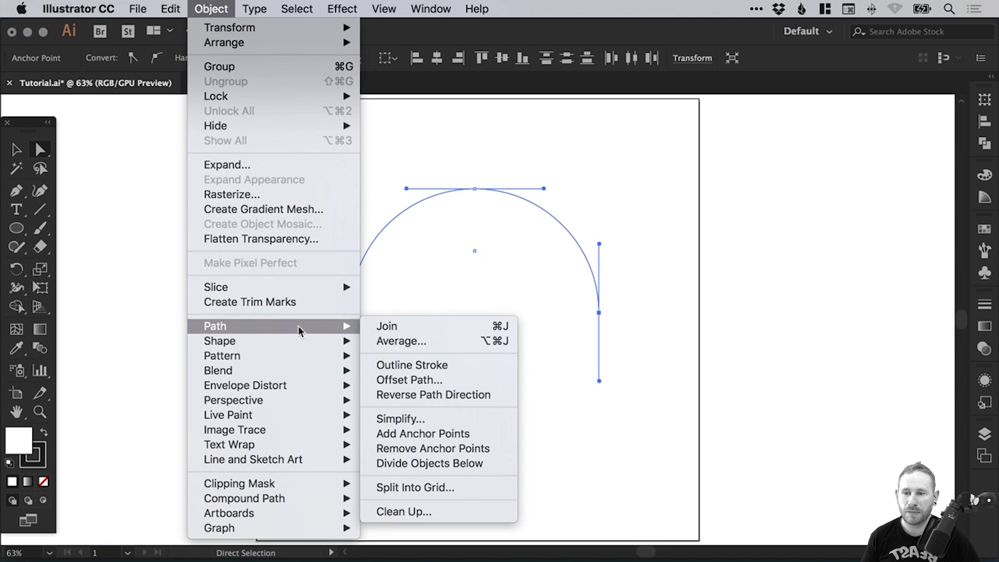
{"action": "left_click", "coordinate": [438, 327]}
{"action": "left_click", "coordinate": [669, 249]}
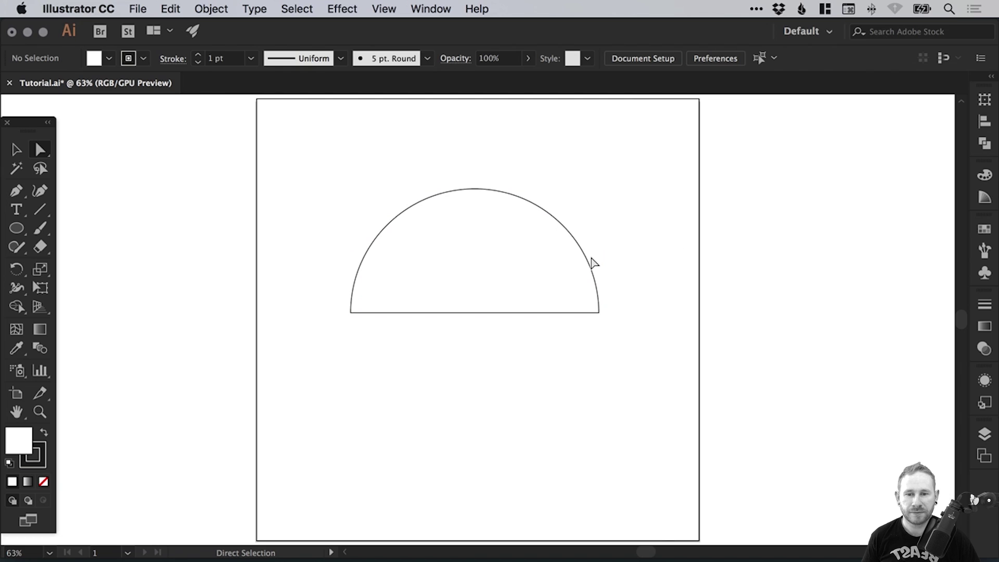
Scale the half-circle down to 346x173 px and move it up and right
{"action": "key", "text": "v"}
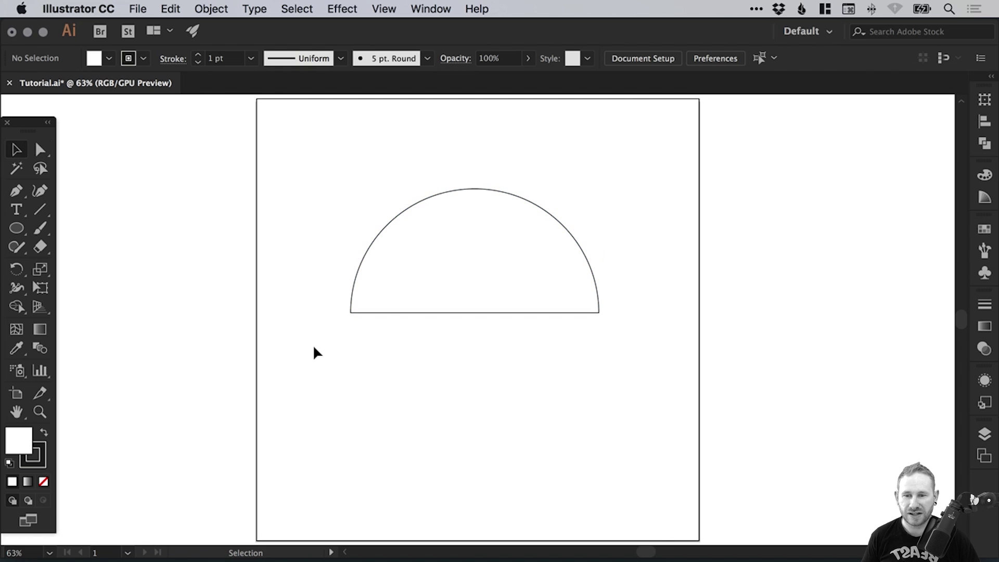
{"action": "left_click_drag", "start_coordinate": [314, 348], "coordinate": [645, 169]}
{"action": "left_click_drag", "start_coordinate": [598, 312], "coordinate": [552, 276]}
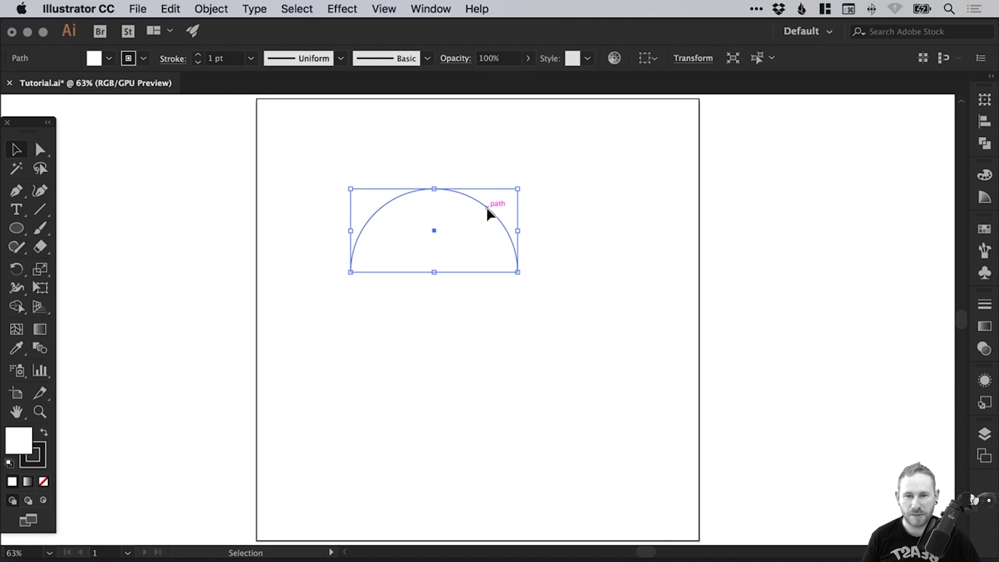
{"action": "left_click_drag", "start_coordinate": [486, 206], "coordinate": [529, 185]}
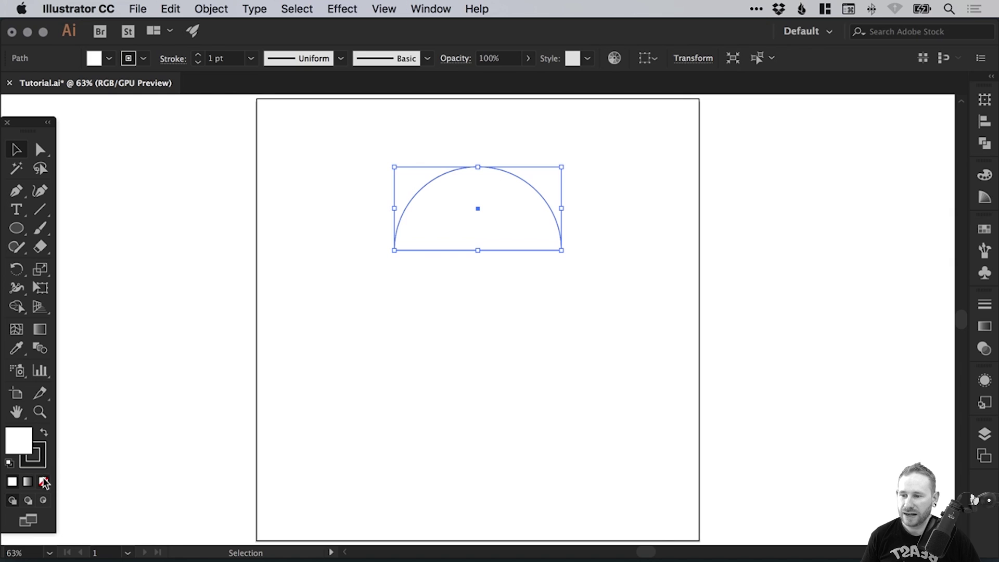
Set the half-circle's fill colour to hex A4C639 in the Color Picker
{"action": "left_click", "coordinate": [983, 230]}
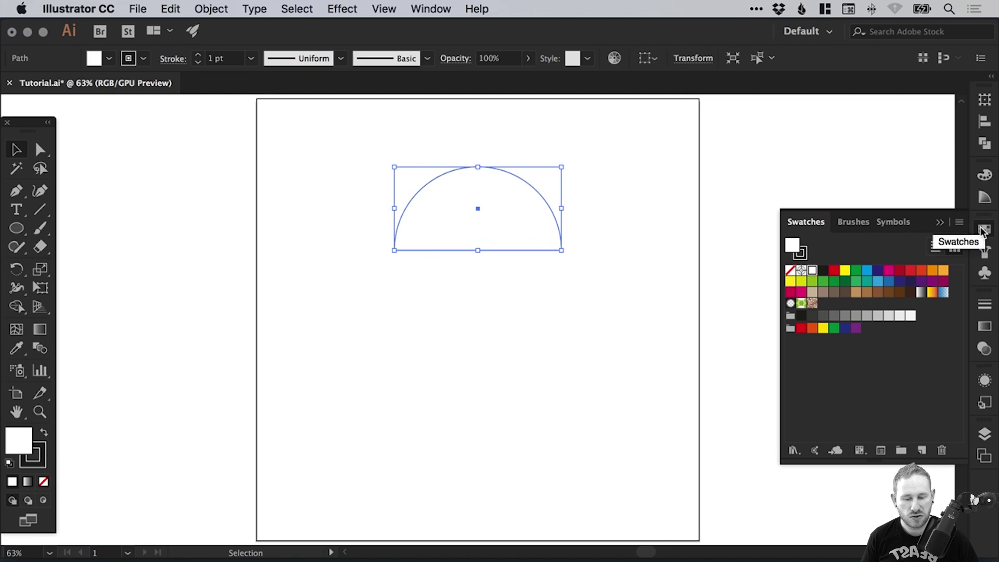
{"action": "double_click", "coordinate": [21, 445]}
{"action": "type", "text": "A4"}
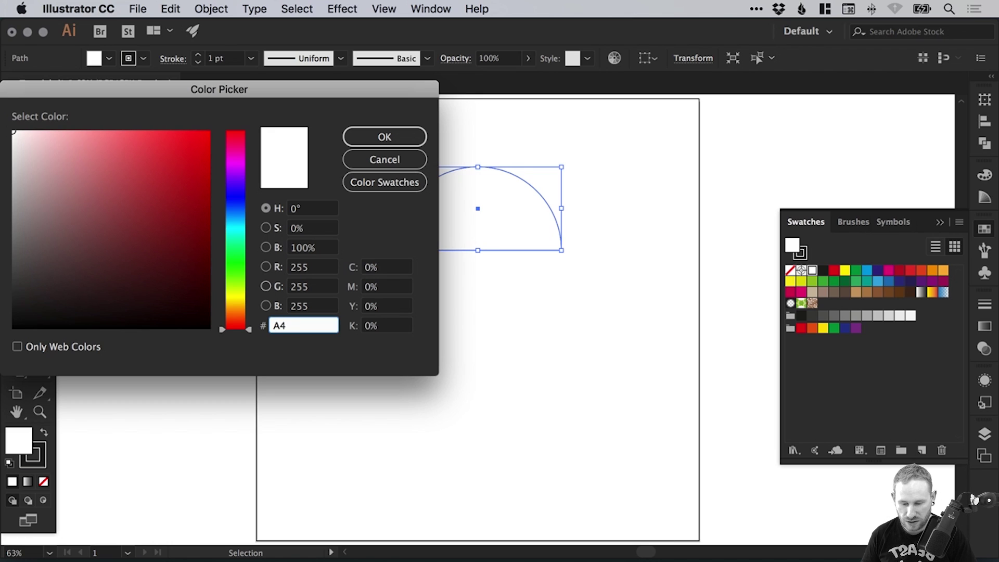
{"action": "type", "text": "C639"}
{"action": "key", "text": "Tab"}
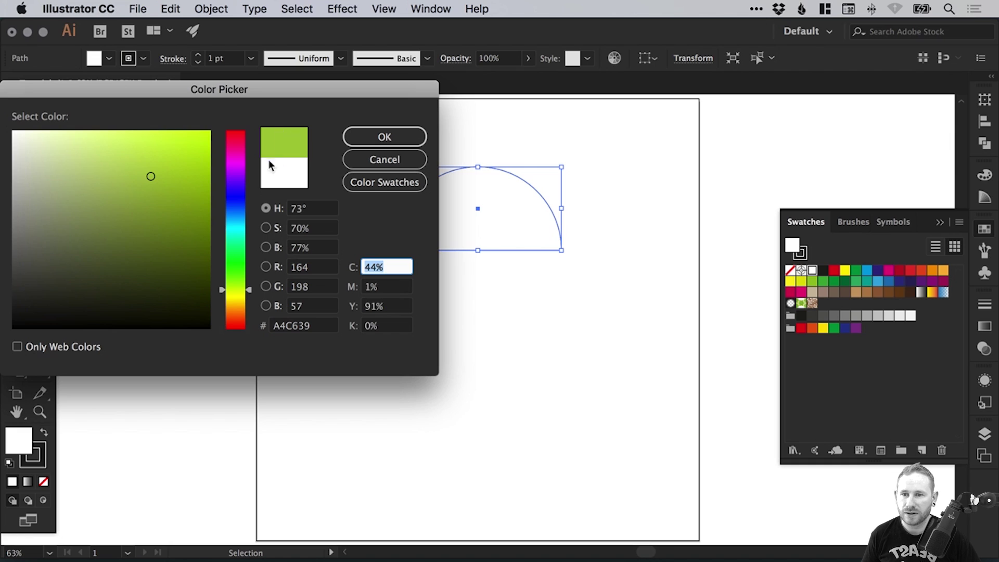
{"action": "left_click", "coordinate": [387, 135]}
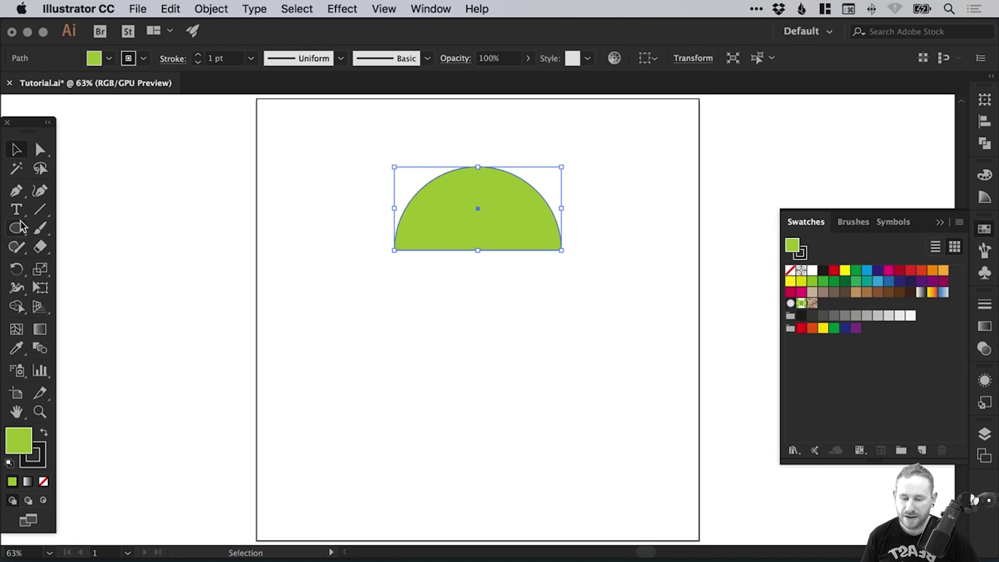
Draw a body rectangle directly below the half-circle head
{"action": "left_click_drag", "start_coordinate": [17, 227], "coordinate": [99, 227]}
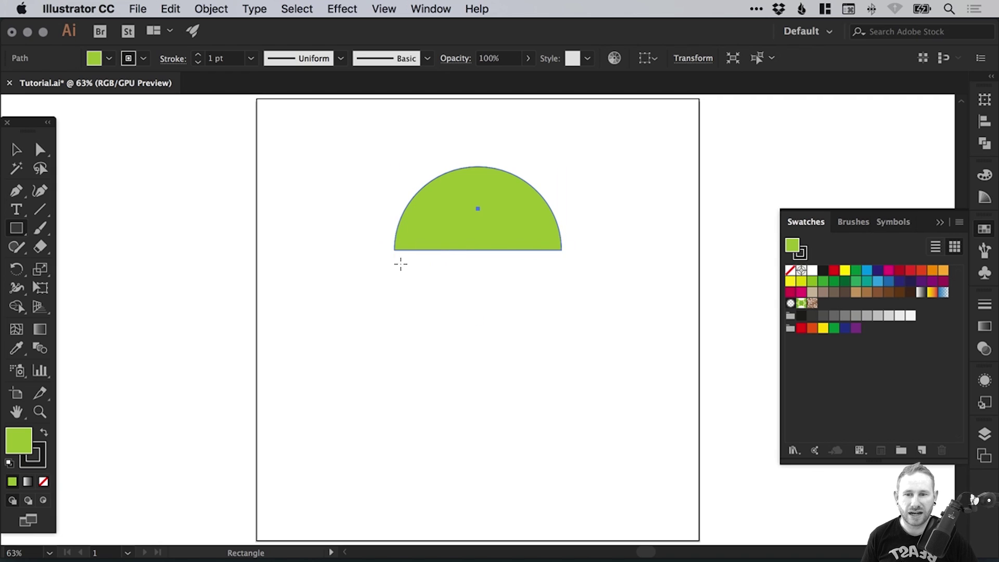
{"action": "left_click", "coordinate": [384, 9]}
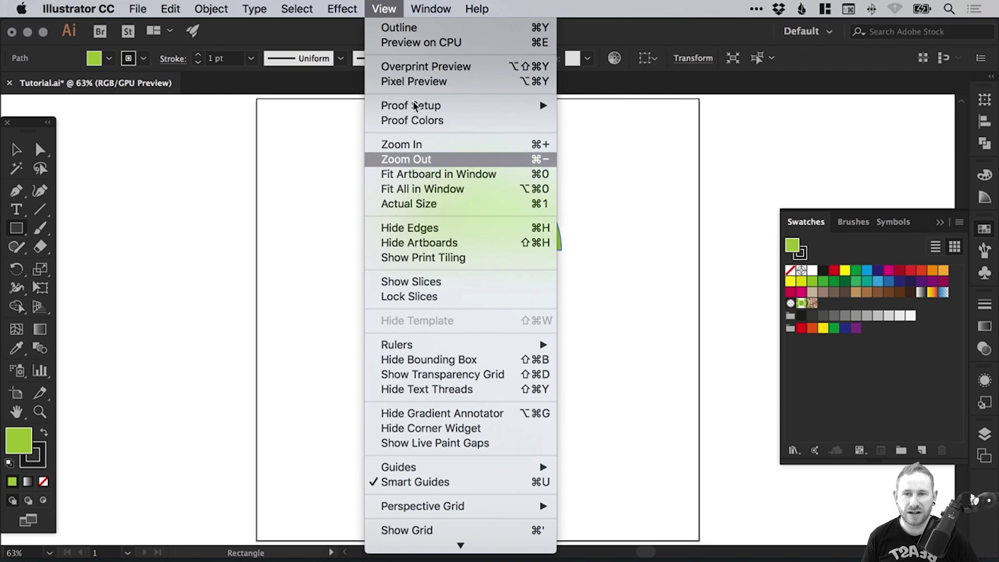
{"action": "left_click", "coordinate": [380, 6]}
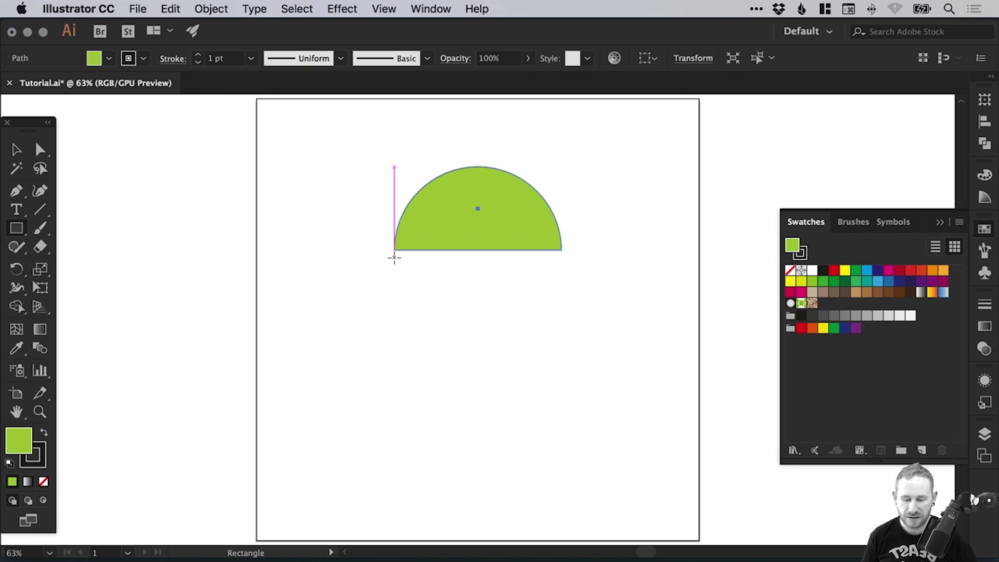
{"action": "mouse_move", "coordinate": [394, 256]}
{"action": "left_mouse_down"}
{"action": "mouse_move", "coordinate": [479, 340]}
{"action": "mouse_move", "coordinate": [561, 380]}
{"action": "mouse_move", "coordinate": [562, 394]}
{"action": "left_mouse_up"}
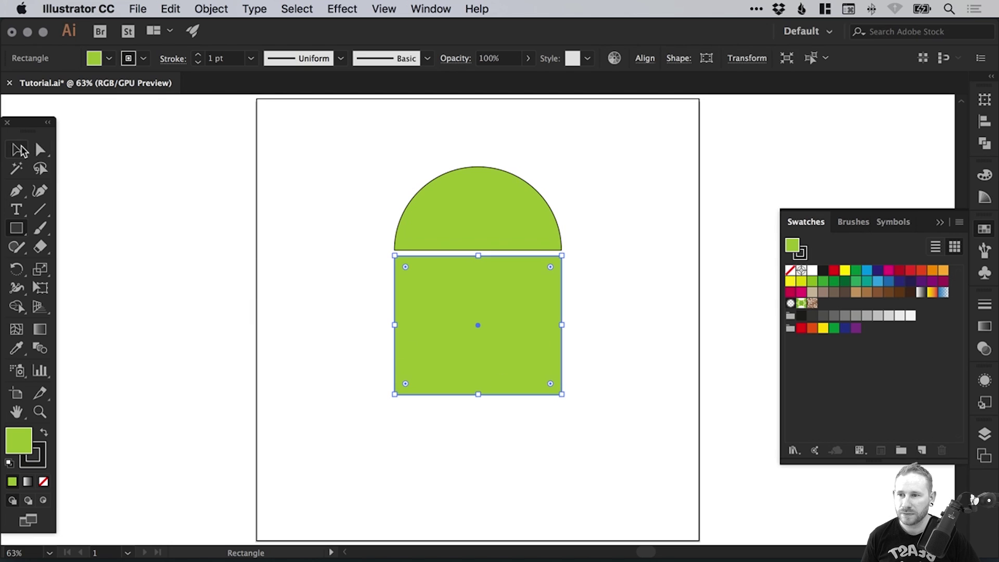
Set the stroke of both the head and the body to None
{"action": "left_click", "coordinate": [16, 150]}
{"action": "left_click_drag", "start_coordinate": [335, 184], "coordinate": [561, 343]}
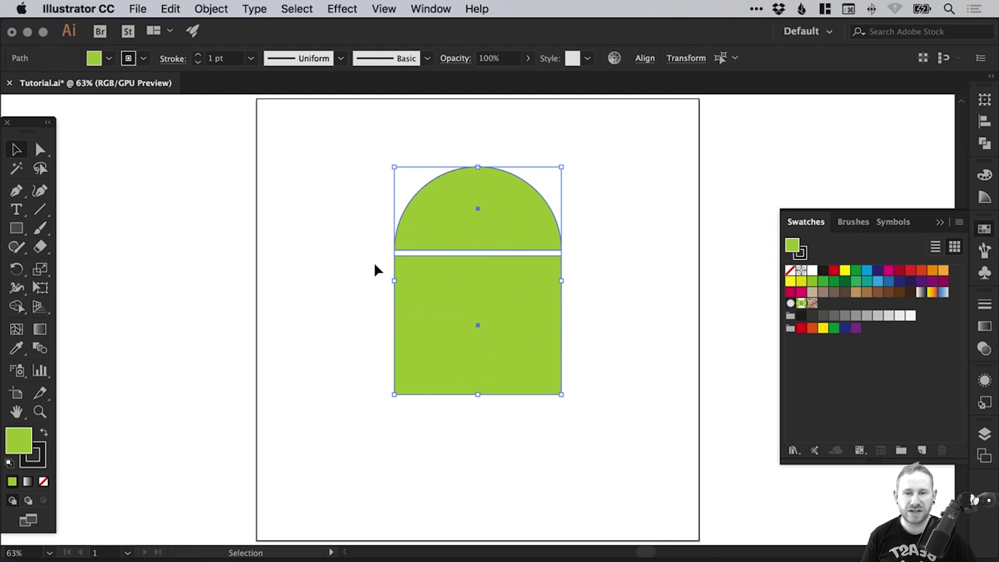
{"action": "left_click", "coordinate": [42, 462]}
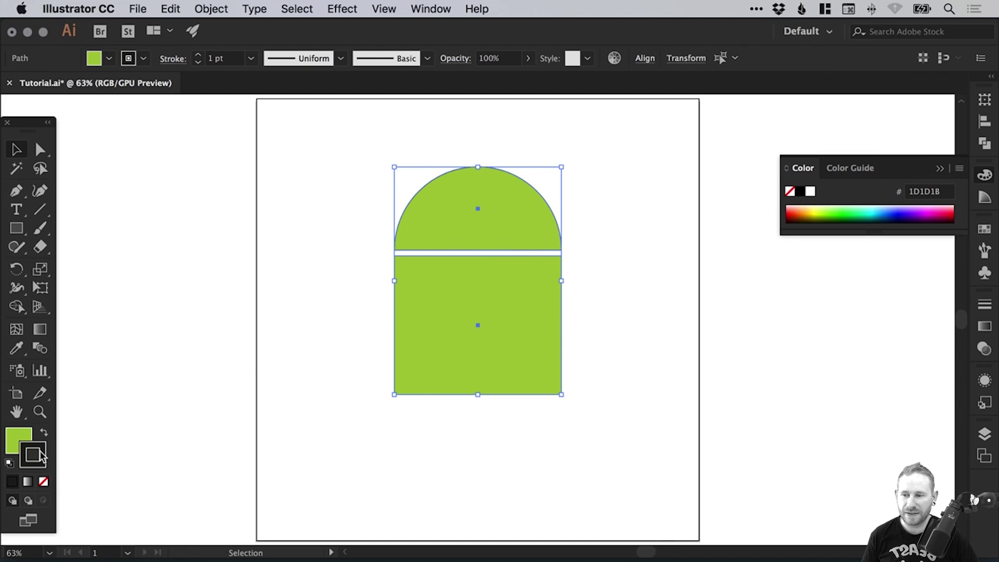
{"action": "left_click", "coordinate": [44, 482]}
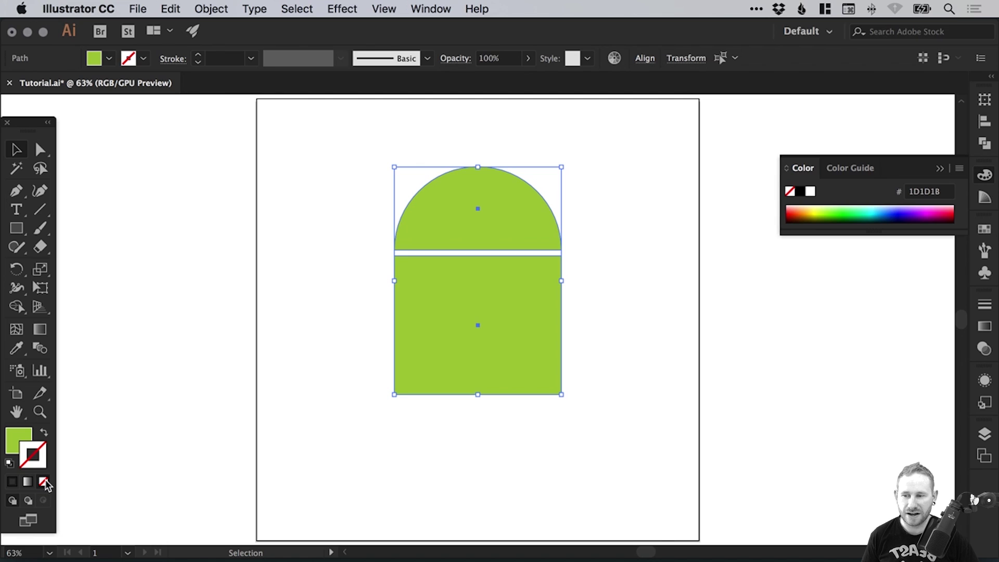
{"action": "left_click", "coordinate": [293, 267]}
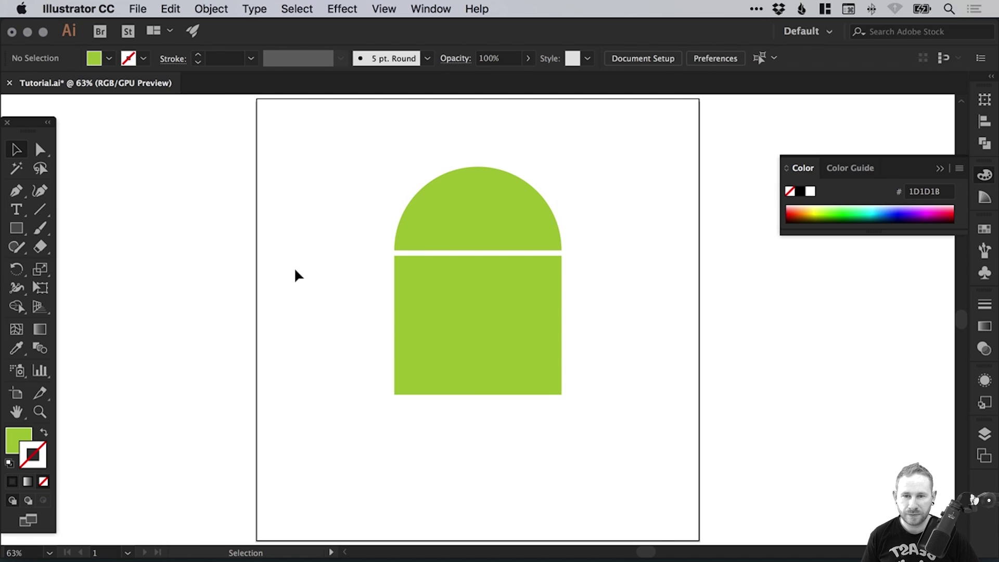
Draw a small circle on the head at 100% zoom and fill it white
{"action": "left_click_drag", "start_coordinate": [15, 234], "coordinate": [88, 266]}
{"action": "key", "text": "super+1"}
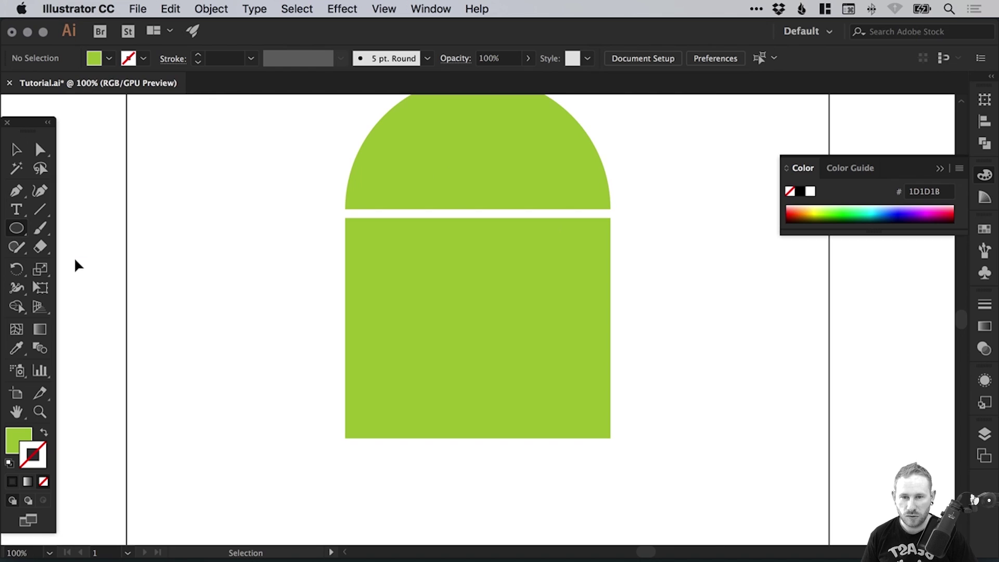
{"action": "scroll", "coordinate": [396, 229], "scroll_direction": "up", "scroll_amount": 3}
{"action": "mouse_move", "coordinate": [271, 201]}
{"action": "left_mouse_down"}
{"action": "mouse_move", "coordinate": [298, 226]}
{"action": "mouse_move", "coordinate": [380, 248]}
{"action": "left_mouse_up"}
{"action": "key", "text": "v"}
{"action": "left_click", "coordinate": [18, 435]}
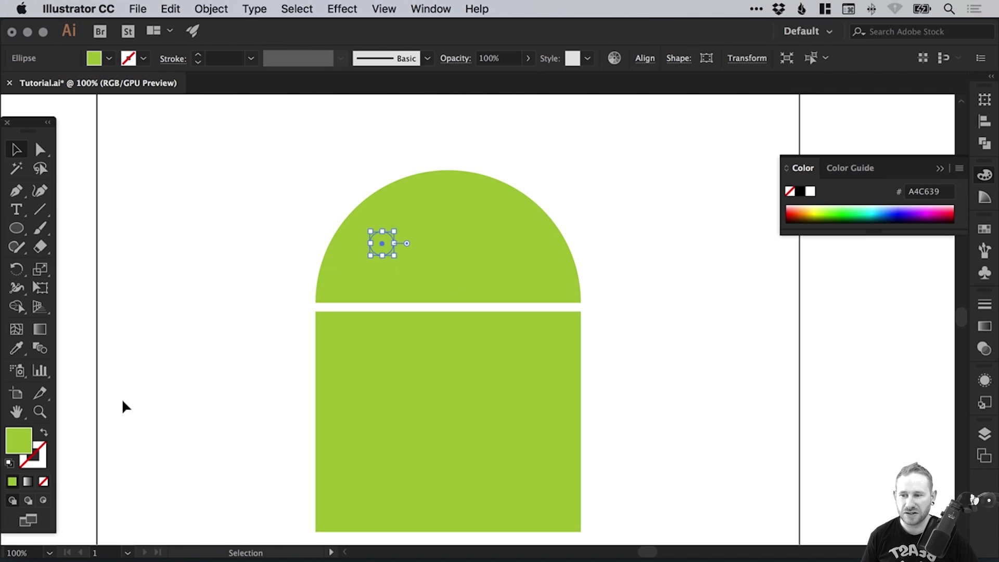
{"action": "left_click", "coordinate": [985, 229]}
{"action": "left_click", "coordinate": [812, 270]}
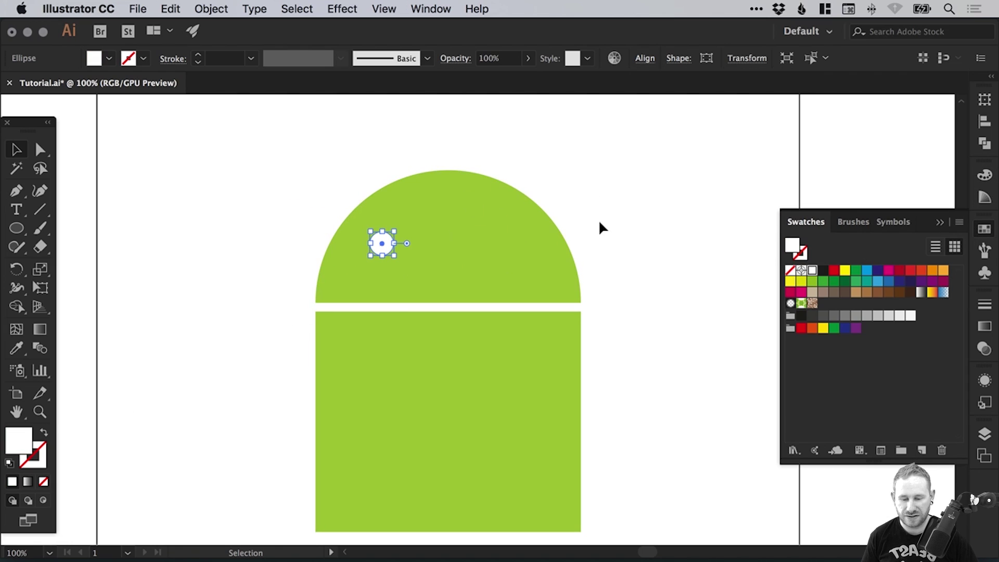
Alt-drag a copy of the eye to the head's right side and zoom in
{"action": "key", "text": "super+shift+a"}
{"action": "left_click_drag", "start_coordinate": [381, 244], "coordinate": [520, 242]}
{"action": "left_click", "coordinate": [514, 125]}
{"action": "left_click", "coordinate": [371, 288]}
{"action": "key", "text": "z"}
{"action": "left_click_drag", "start_coordinate": [442, 239], "coordinate": [451, 297]}
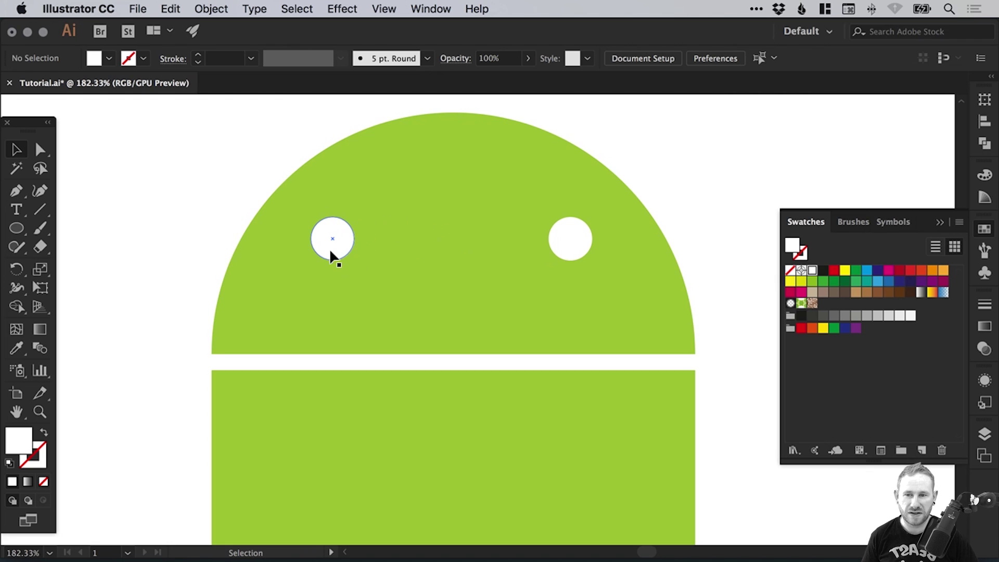
Group the two eyes with Object > Group, undoing an accidental move
{"action": "left_click", "coordinate": [343, 240]}
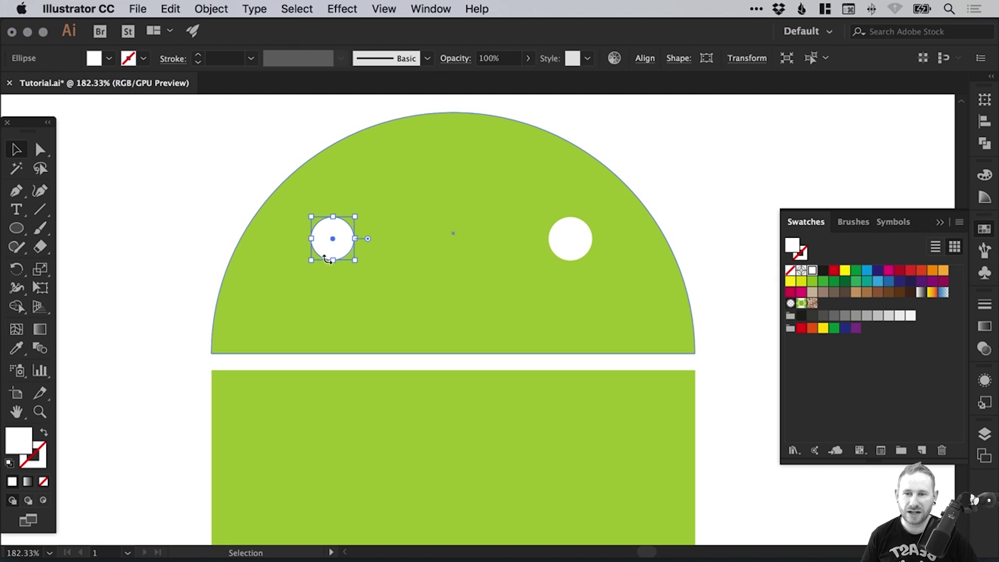
{"action": "left_click", "coordinate": [576, 237], "text": "shift"}
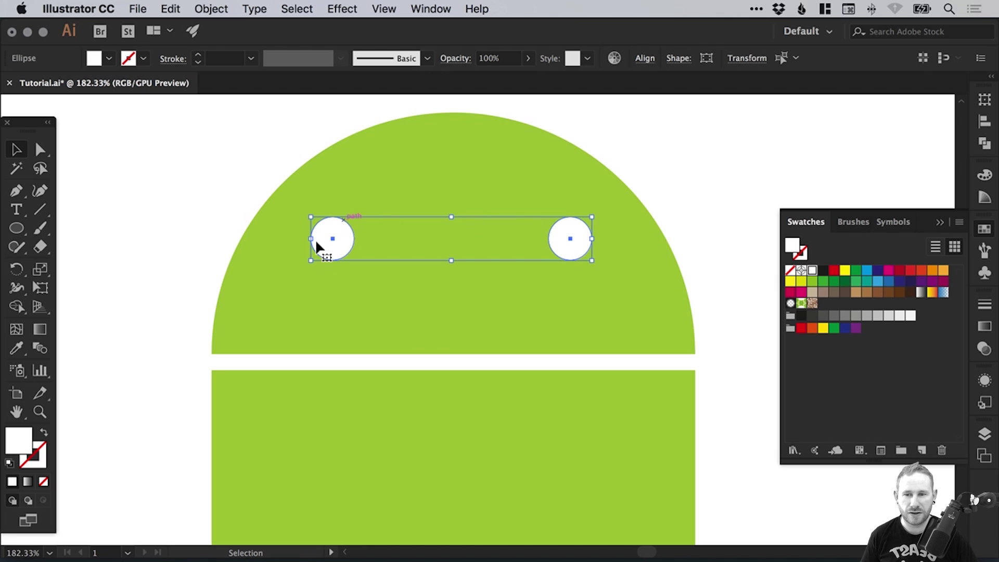
{"action": "left_click", "coordinate": [214, 9]}
{"action": "left_click", "coordinate": [224, 70]}
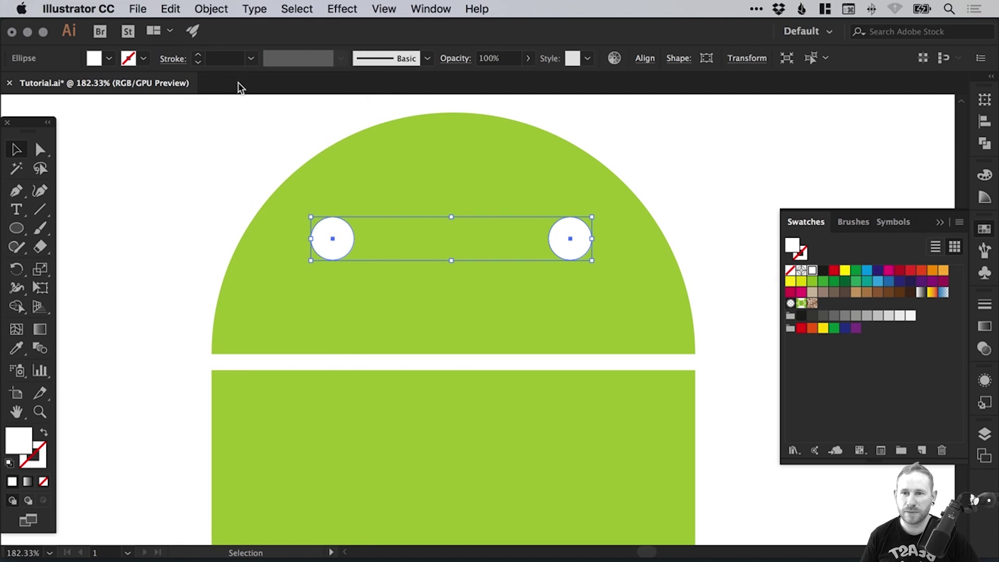
{"action": "left_click", "coordinate": [360, 235]}
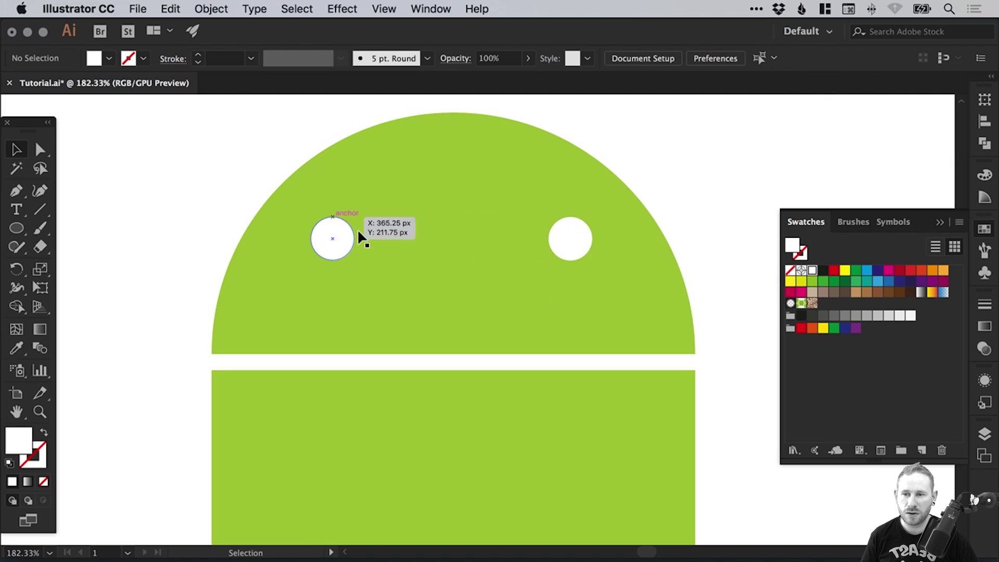
{"action": "left_click_drag", "start_coordinate": [365, 232], "coordinate": [350, 311]}
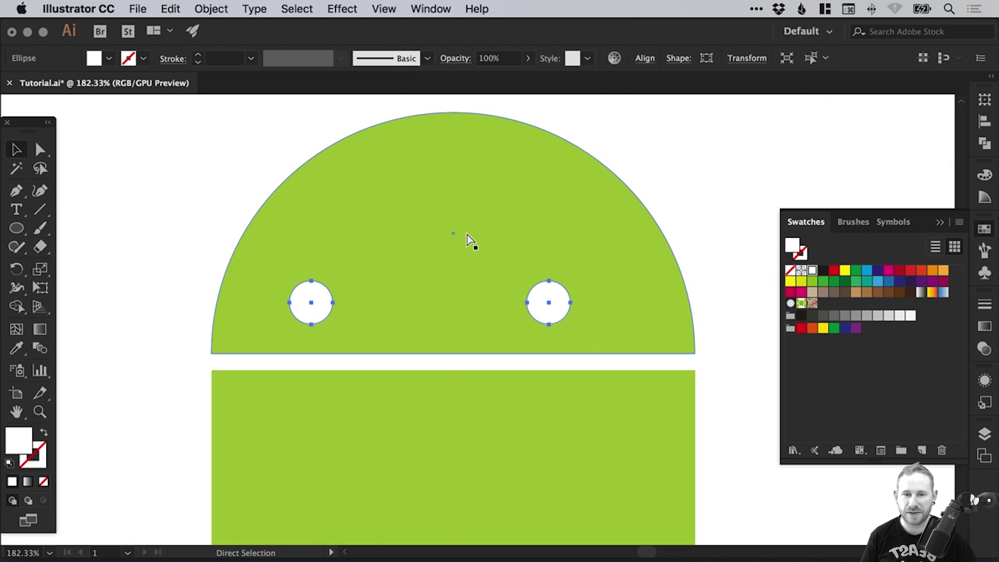
{"action": "key", "text": "super+z"}
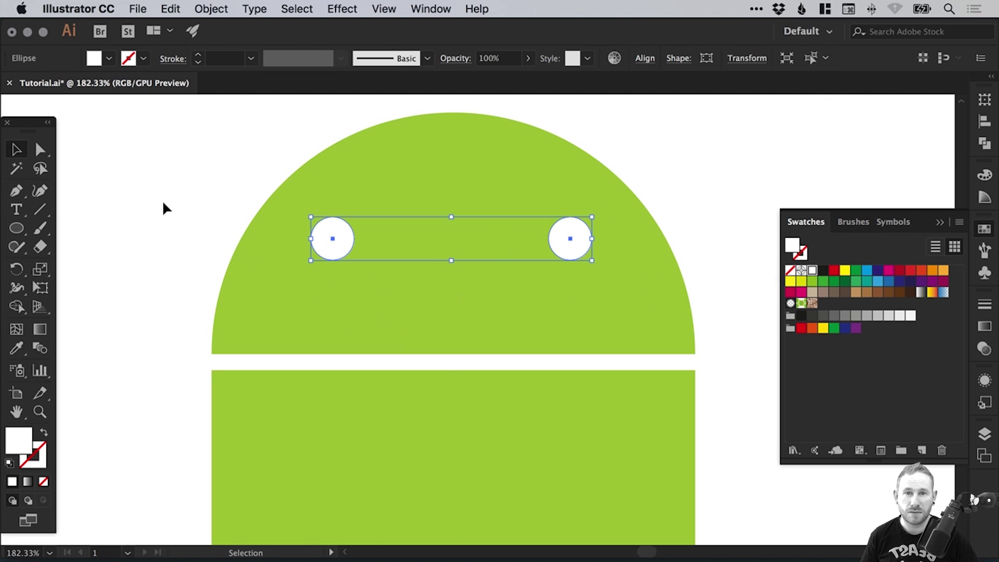
Align the head, eyes and body with Horizontal Align Center
{"action": "left_click_drag", "start_coordinate": [139, 173], "coordinate": [646, 463]}
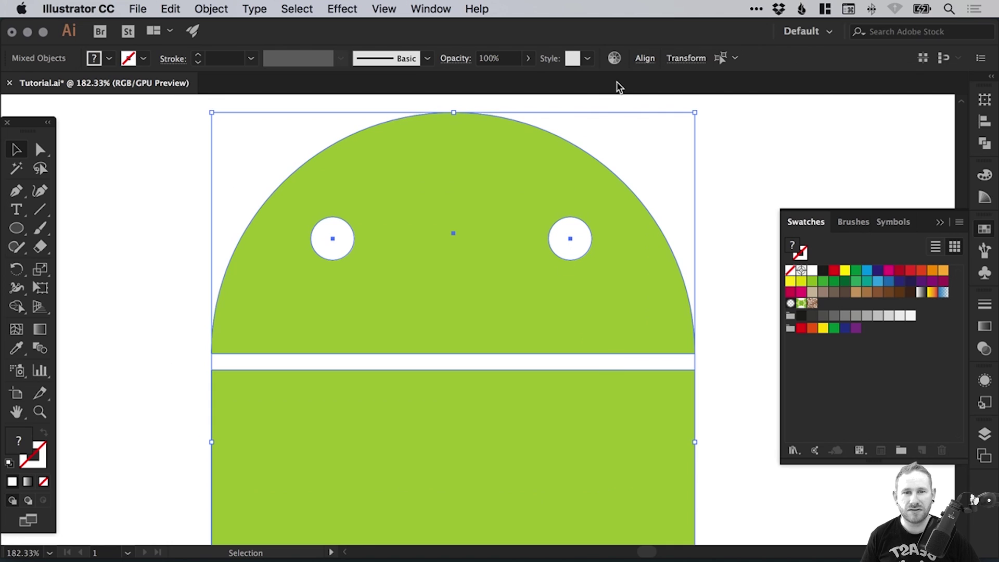
{"action": "left_click", "coordinate": [644, 59]}
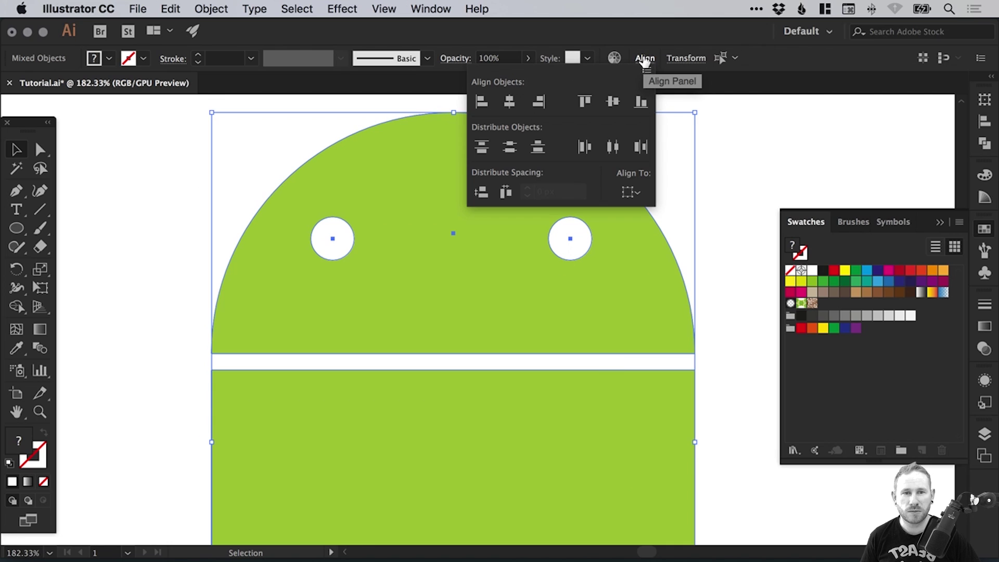
{"action": "left_click", "coordinate": [510, 102]}
{"action": "left_click", "coordinate": [727, 154]}
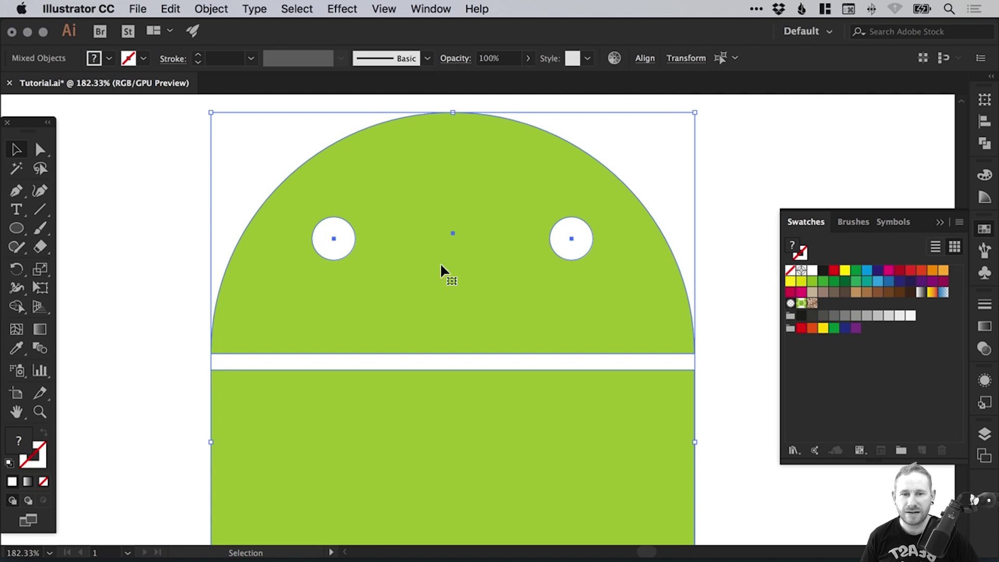
{"action": "left_click", "coordinate": [763, 179]}
{"action": "left_click", "coordinate": [984, 229]}
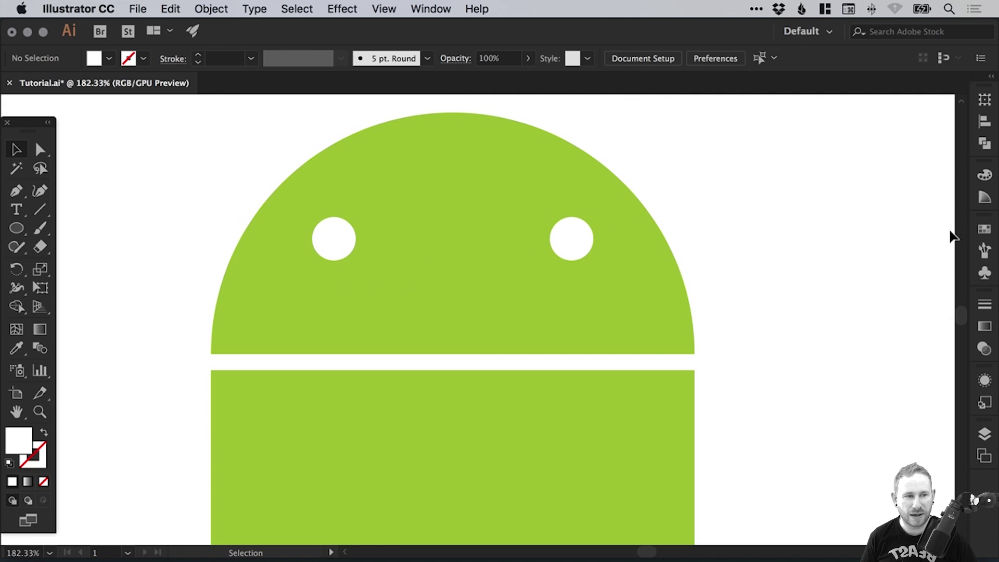
Ungroup the two eyes with Object > Ungroup
{"action": "left_click", "coordinate": [346, 238]}
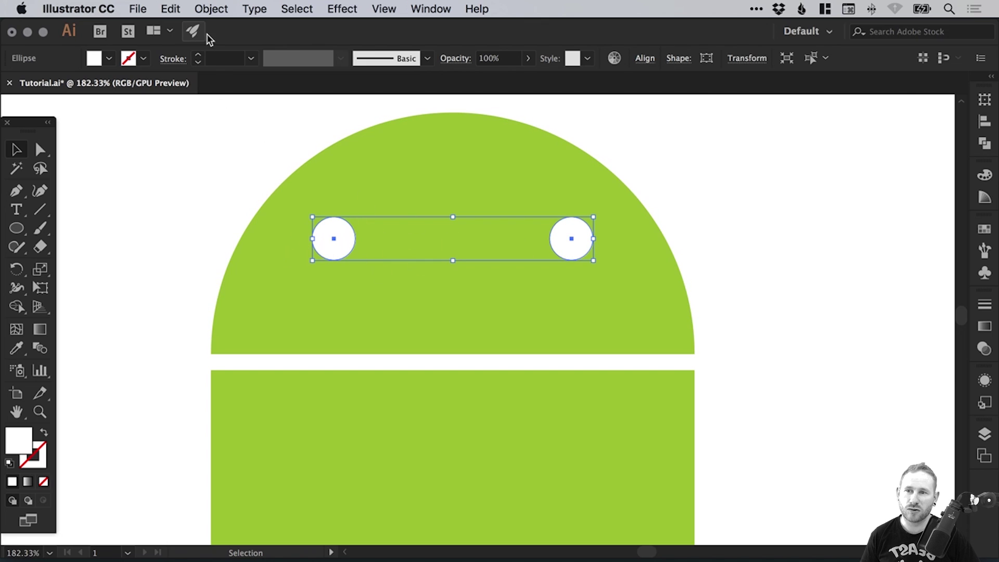
{"action": "left_click", "coordinate": [217, 9]}
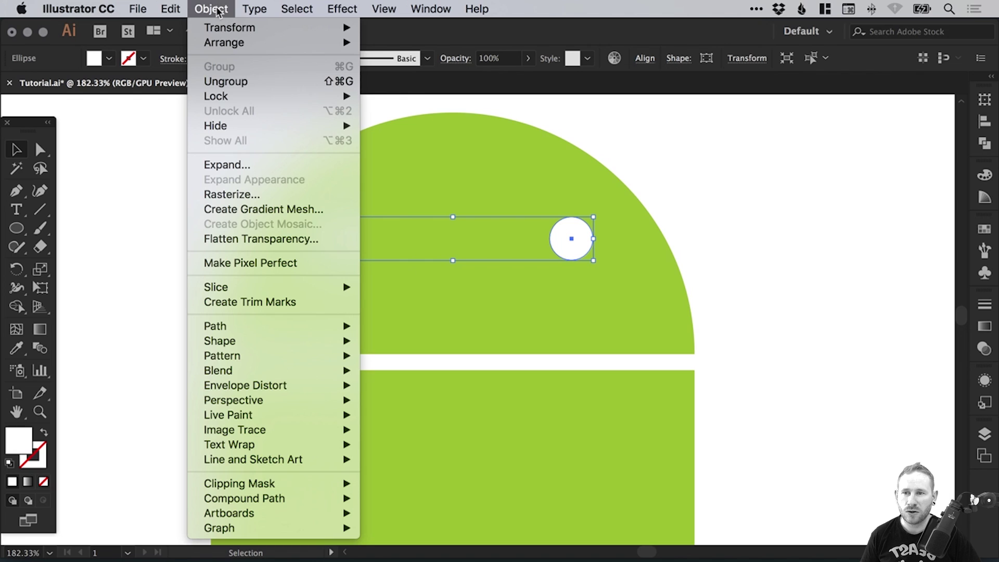
{"action": "left_click", "coordinate": [221, 82]}
{"action": "left_click", "coordinate": [170, 166]}
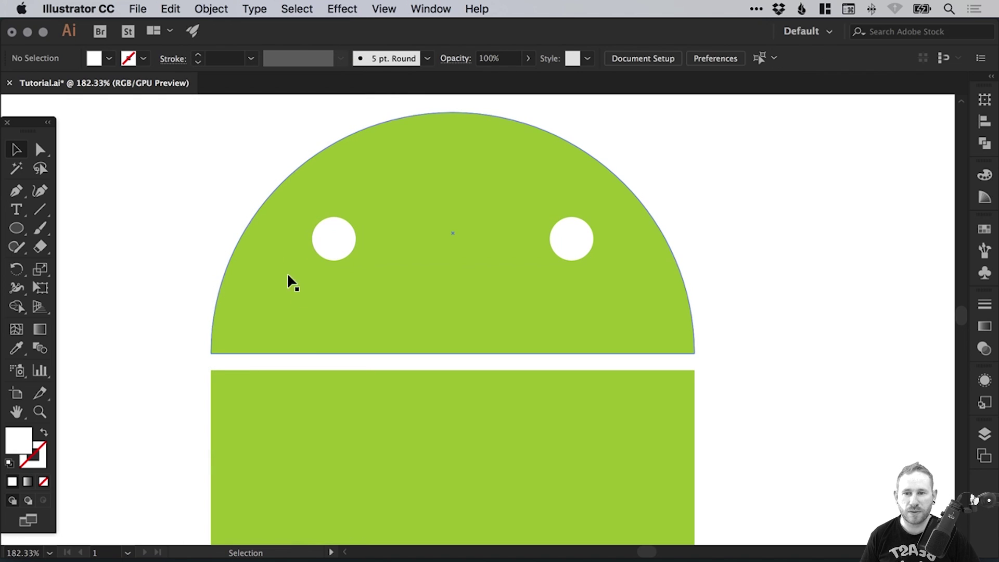
Draw a tall narrow rectangle to the left of the body
{"action": "scroll", "coordinate": [404, 297], "scroll_direction": "down", "scroll_amount": 5}
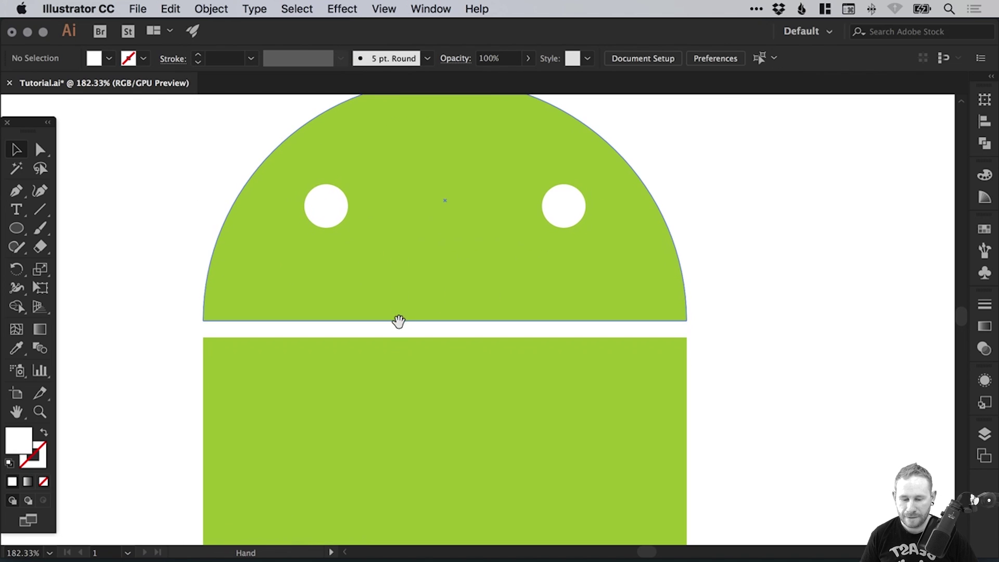
{"action": "key", "text": "super+minus"}
{"action": "scroll", "coordinate": [395, 306], "scroll_direction": "down", "scroll_amount": 5}
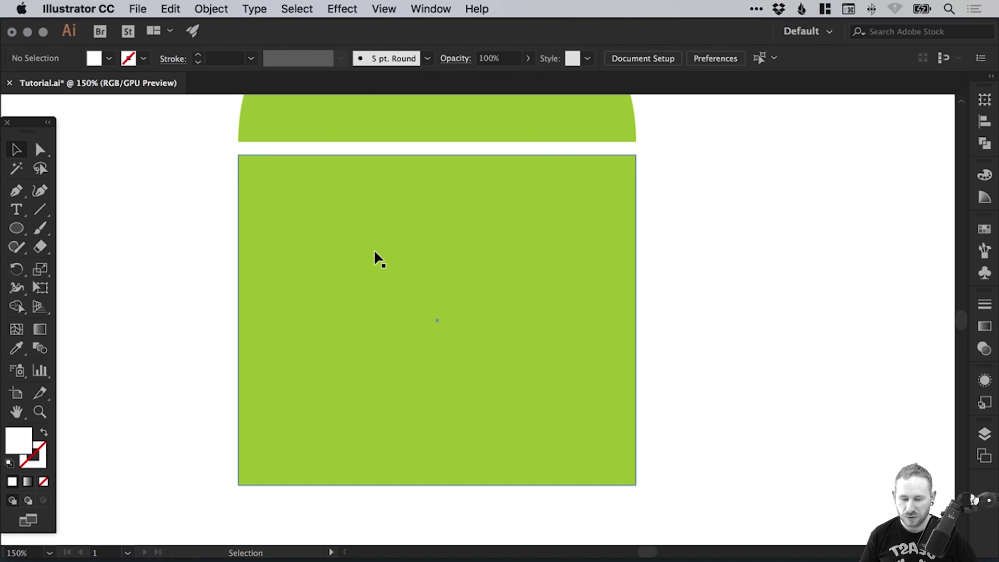
{"action": "key", "text": "super+minus"}
{"action": "left_click", "coordinate": [21, 229]}
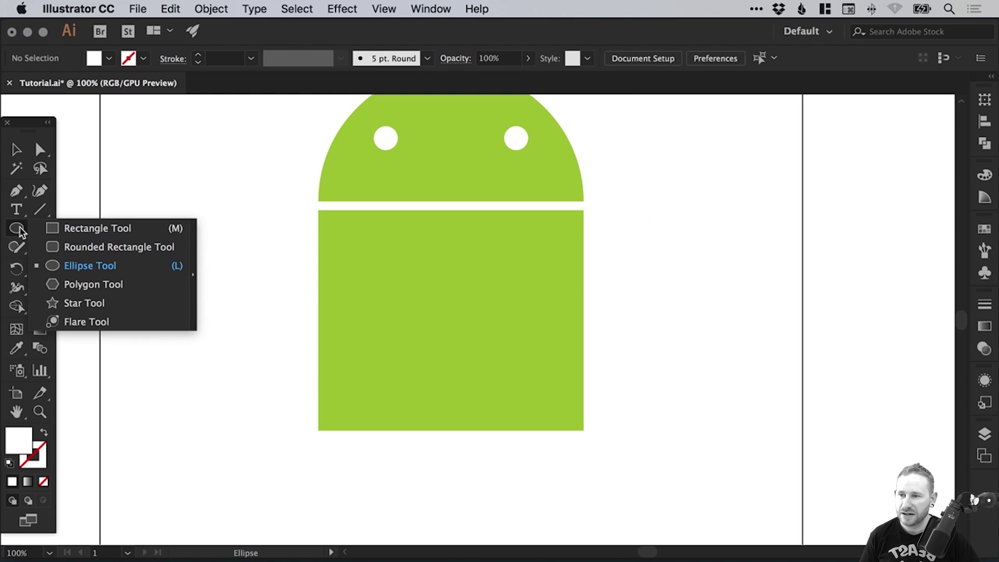
{"action": "left_click", "coordinate": [85, 229]}
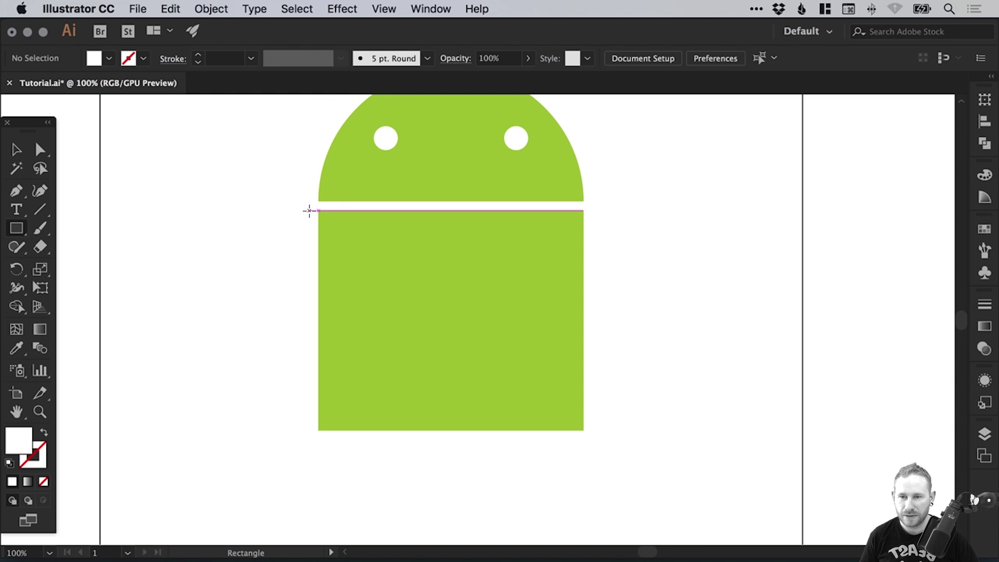
{"action": "left_click_drag", "start_coordinate": [309, 210], "coordinate": [252, 381]}
{"action": "key", "text": "v"}
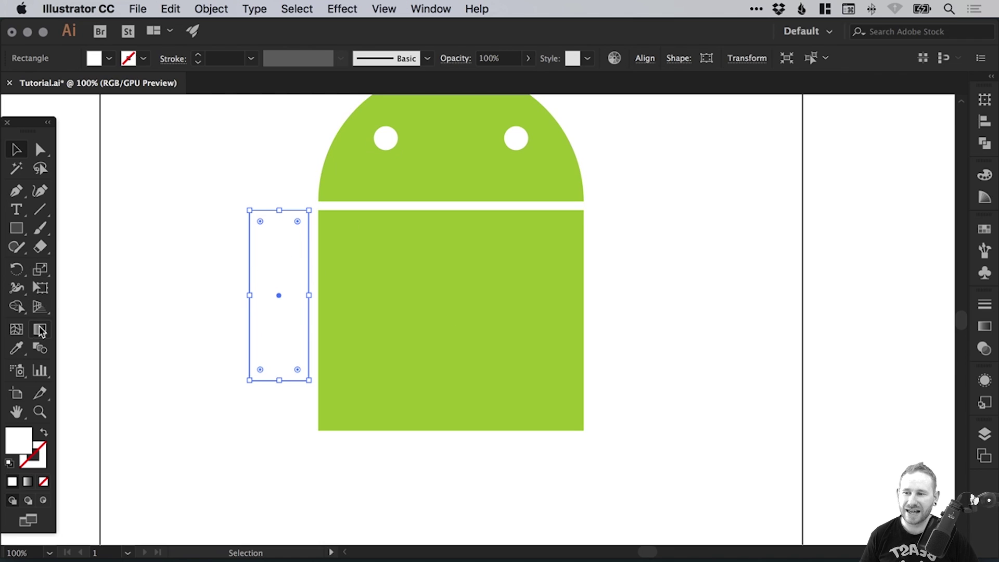
Copy the body's green fill onto the arm rectangle with the Eyedropper
{"action": "left_click", "coordinate": [17, 348]}
{"action": "left_click", "coordinate": [404, 269]}
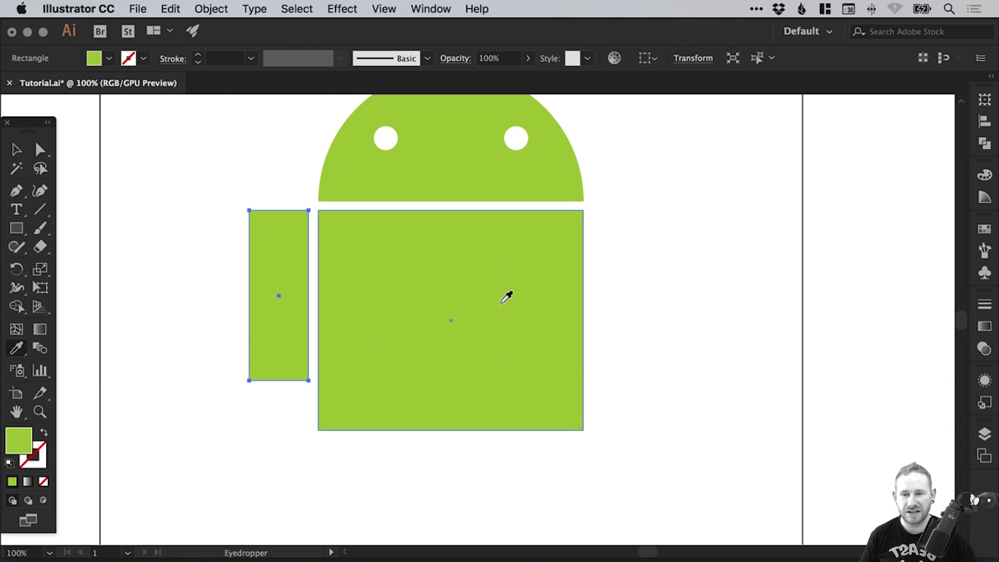
{"action": "left_click", "coordinate": [16, 149]}
{"action": "left_click", "coordinate": [146, 167]}
{"action": "key", "text": "super+space"}
{"action": "left_click_drag", "start_coordinate": [181, 172], "coordinate": [435, 458]}
{"action": "left_click_drag", "start_coordinate": [515, 265], "coordinate": [353, 267]}
{"action": "left_click", "coordinate": [286, 192]}
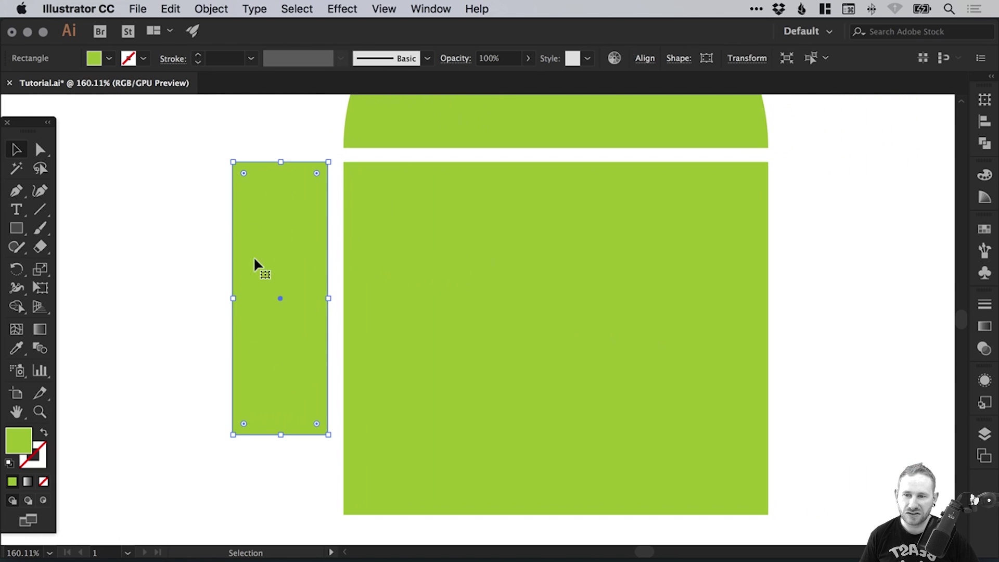
Drag the arm's live corner widget inward to a 38 px corner radius
{"action": "left_click", "coordinate": [40, 150]}
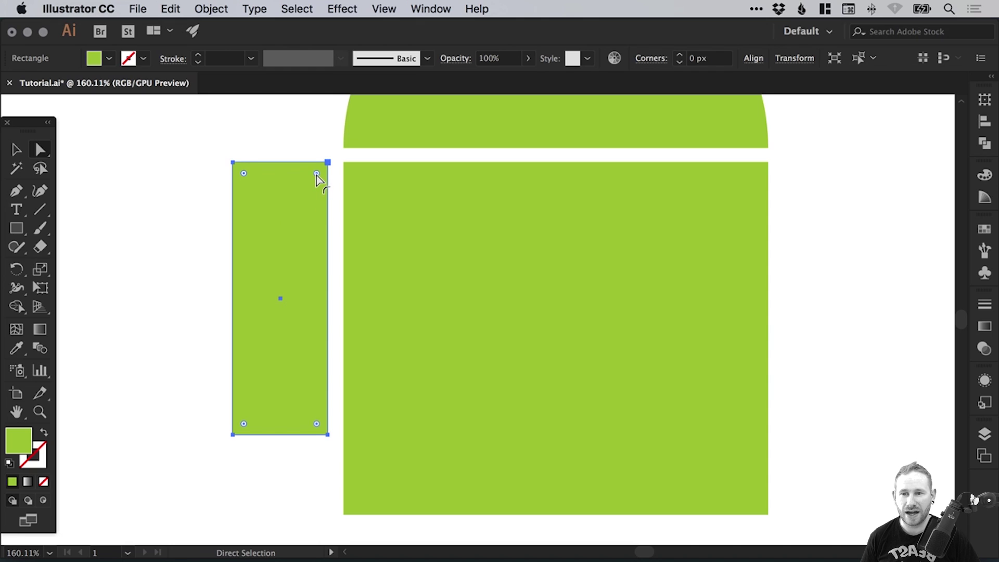
{"action": "left_click_drag", "start_coordinate": [316, 176], "coordinate": [282, 215]}
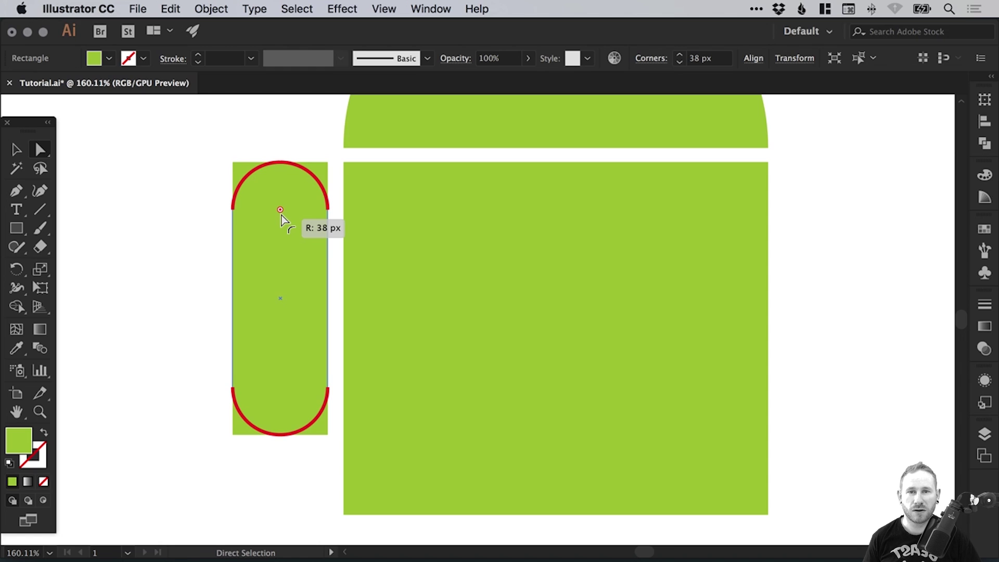
{"action": "left_click_drag", "start_coordinate": [280, 216], "coordinate": [280, 217]}
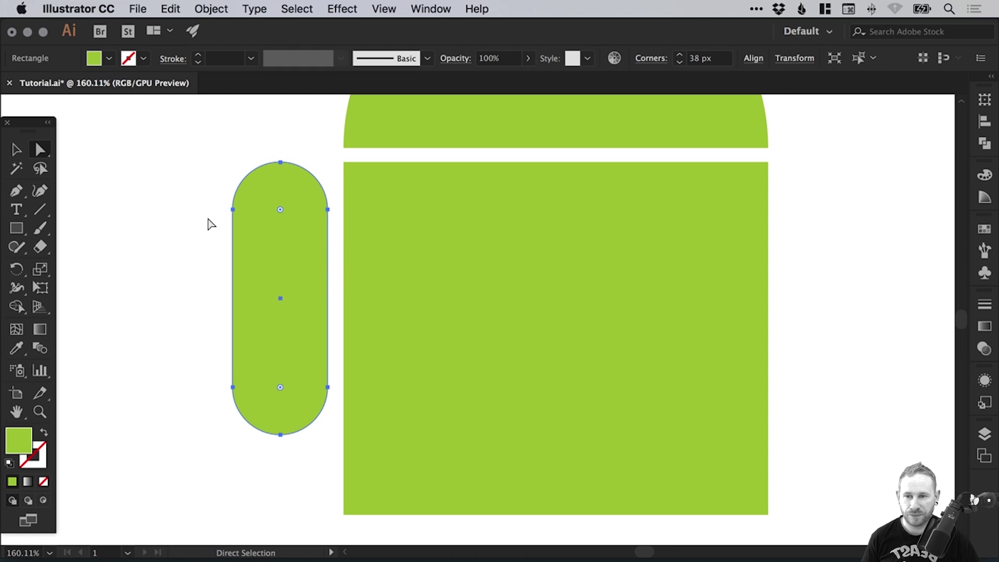
{"action": "key", "text": "v"}
{"action": "left_click", "coordinate": [218, 153]}
{"action": "scroll", "coordinate": [298, 189], "scroll_direction": "right", "scroll_amount": 5}
{"action": "scroll", "coordinate": [298, 189], "scroll_direction": "up", "scroll_amount": 2}
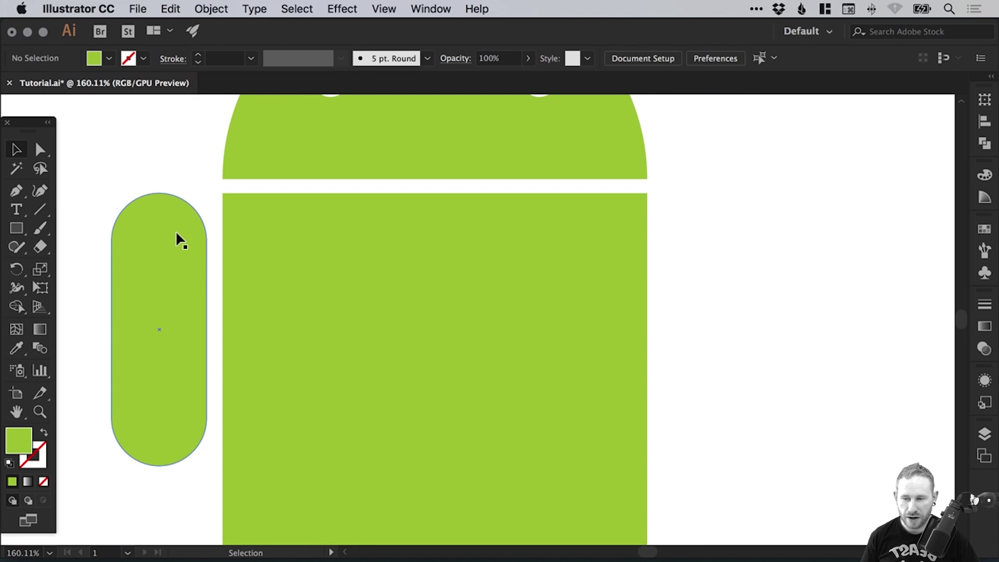
Alt+Shift-drag a copy of the left arm to the body's right side
{"action": "left_click_drag", "start_coordinate": [177, 233], "coordinate": [725, 231]}
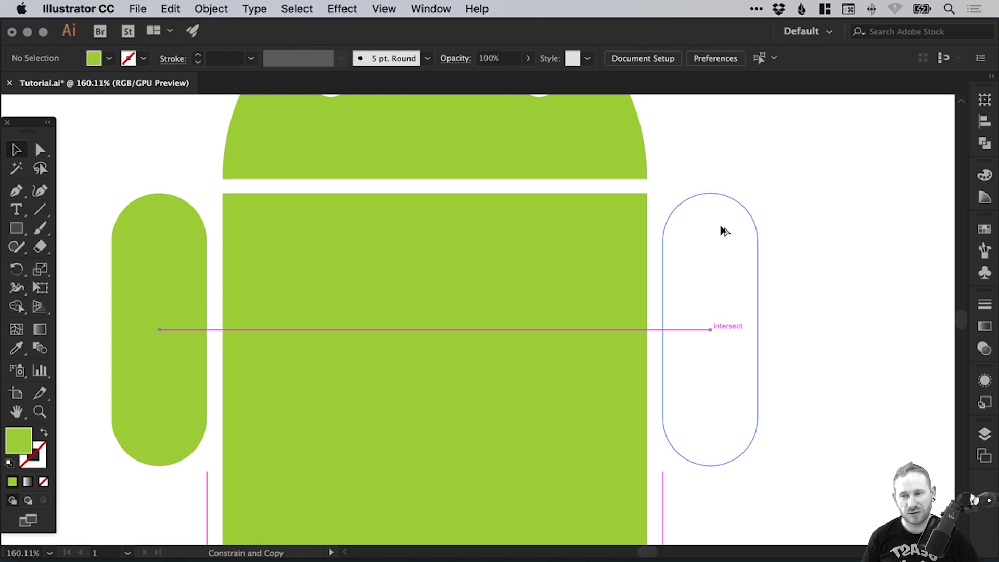
{"action": "left_click_drag", "start_coordinate": [726, 231], "coordinate": [725, 231]}
{"action": "left_click", "coordinate": [703, 164]}
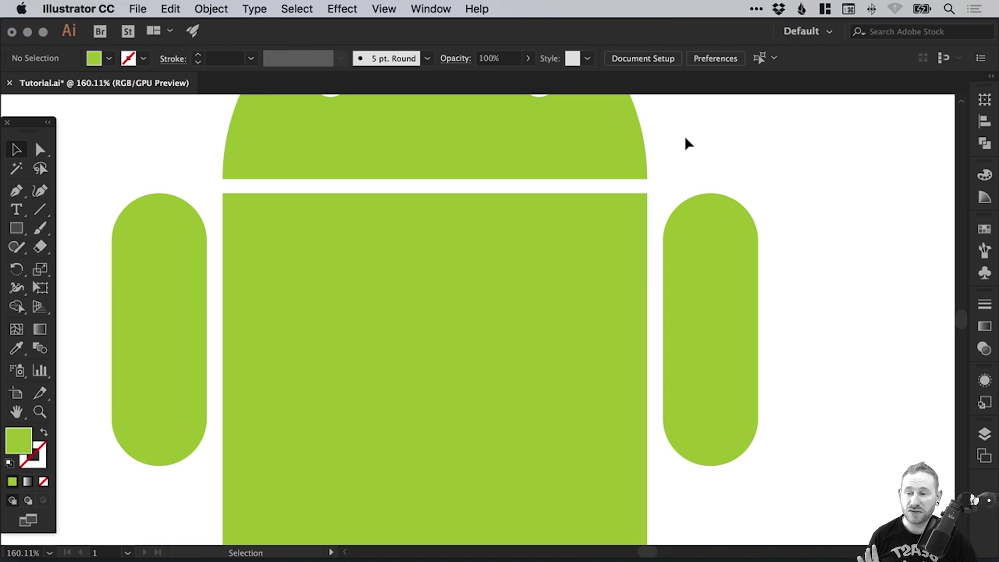
{"action": "key", "text": "space"}
{"action": "left_click_drag", "start_coordinate": [439, 303], "coordinate": [446, 290]}
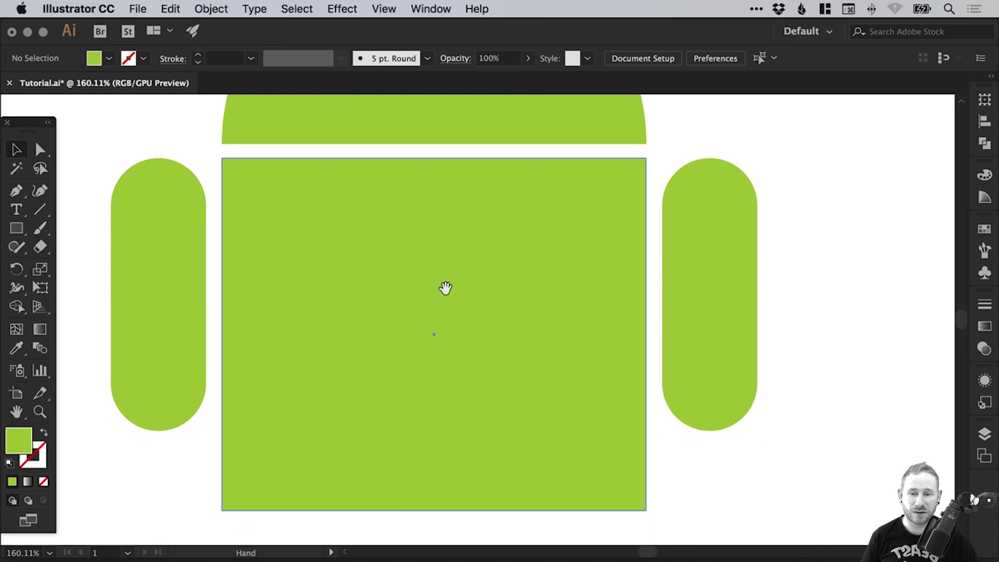
{"action": "scroll", "coordinate": [446, 291], "scroll_direction": "down", "scroll_amount": 10}
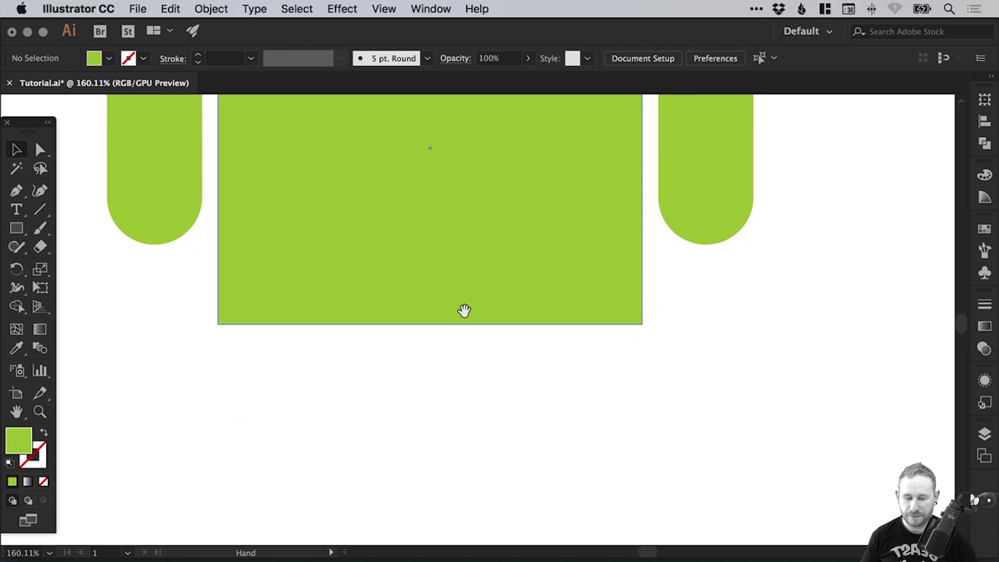
{"action": "scroll", "coordinate": [464, 310], "scroll_direction": "down", "scroll_amount": 1}
{"action": "scroll", "coordinate": [276, 310], "scroll_direction": "down", "scroll_amount": 3}
{"action": "scroll", "coordinate": [310, 267], "scroll_direction": "up", "scroll_amount": 5}
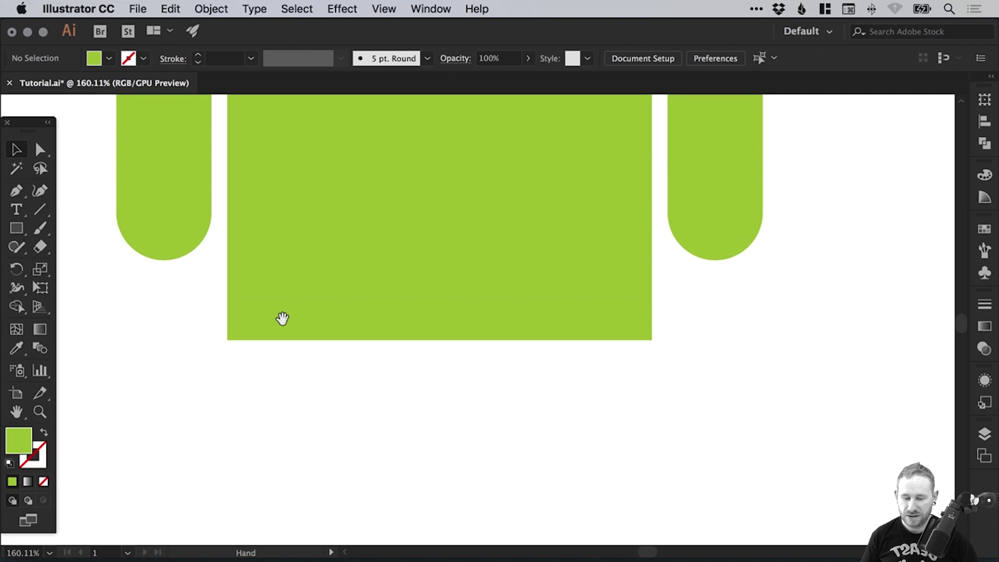
{"action": "key", "text": "super+1"}
{"action": "scroll", "coordinate": [492, 284], "scroll_direction": "up", "scroll_amount": 6}
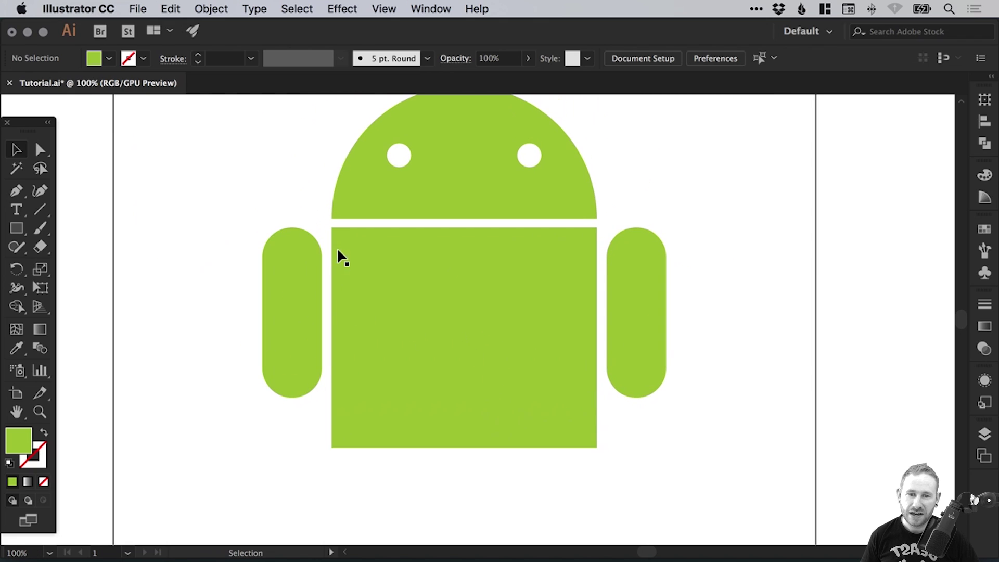
Copy the arm below the body twice as left and right legs
{"action": "left_click", "coordinate": [293, 303]}
{"action": "left_click_drag", "start_coordinate": [295, 289], "coordinate": [440, 407]}
{"action": "left_click_drag", "start_coordinate": [440, 407], "coordinate": [528, 405]}
{"action": "left_click", "coordinate": [879, 240]}
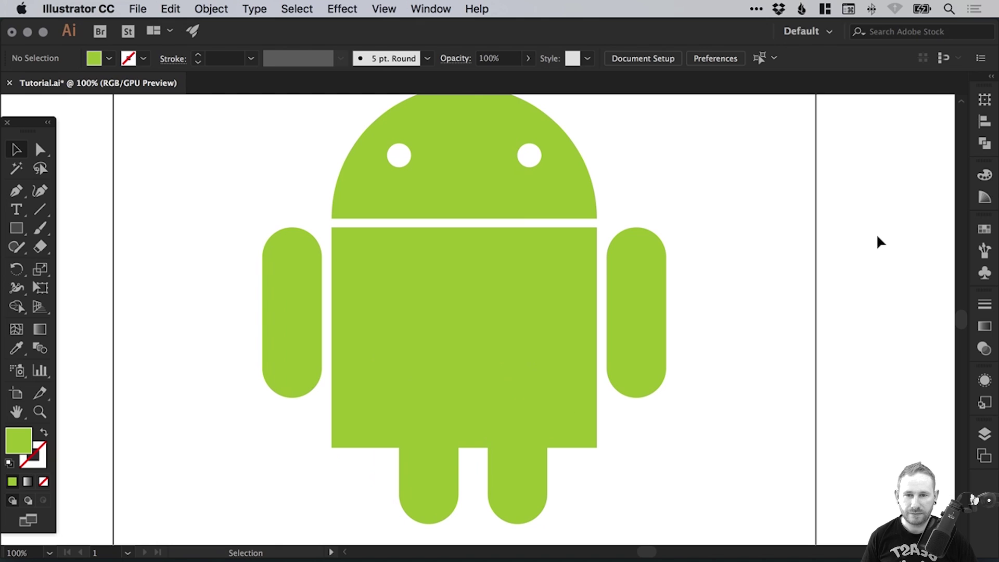
{"action": "left_click_drag", "start_coordinate": [269, 515], "coordinate": [598, 485]}
{"action": "left_click", "coordinate": [453, 370]}
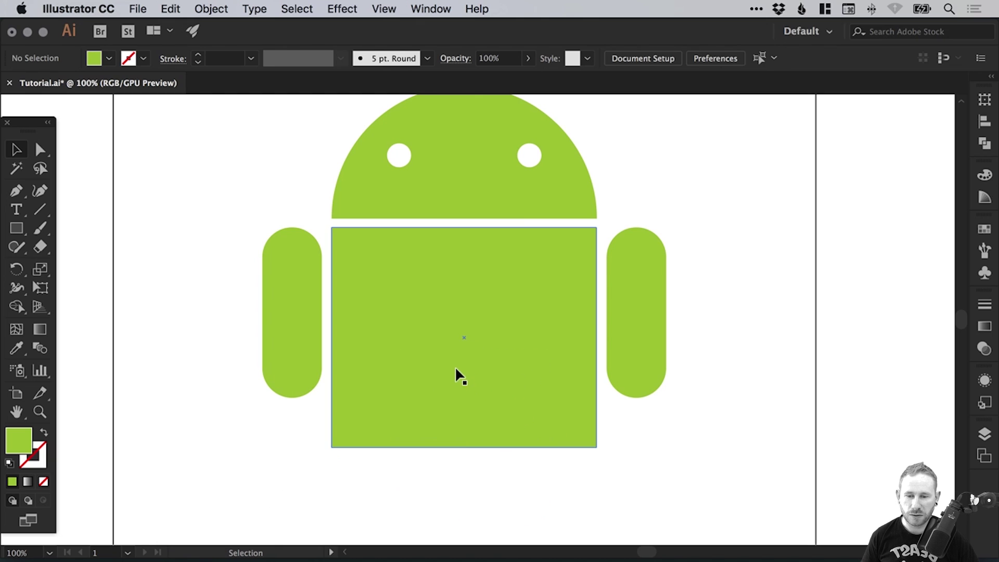
{"action": "left_click", "coordinate": [81, 255]}
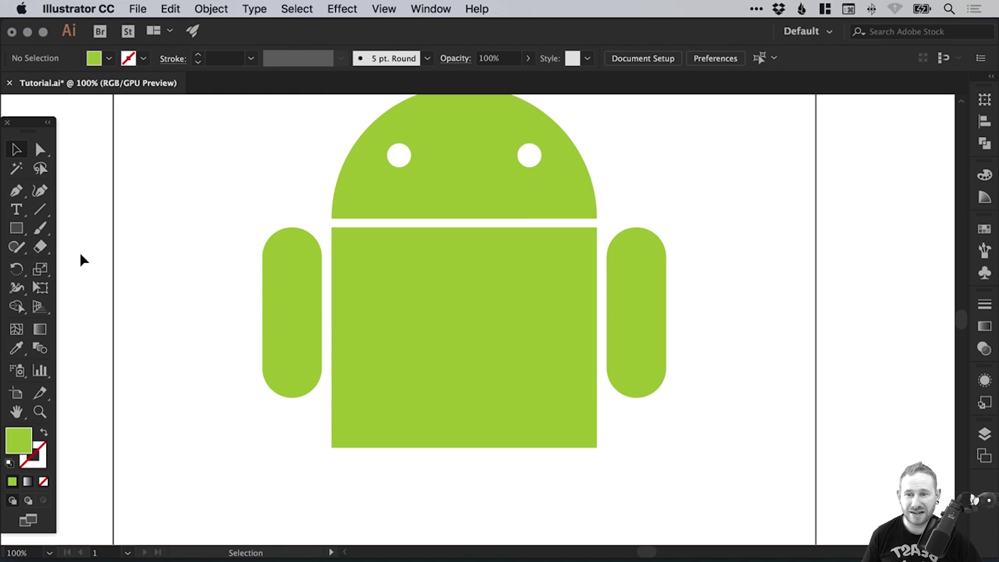
Draw an arm-sized rectangle and move it below the body as a leg
{"action": "left_click", "coordinate": [17, 229]}
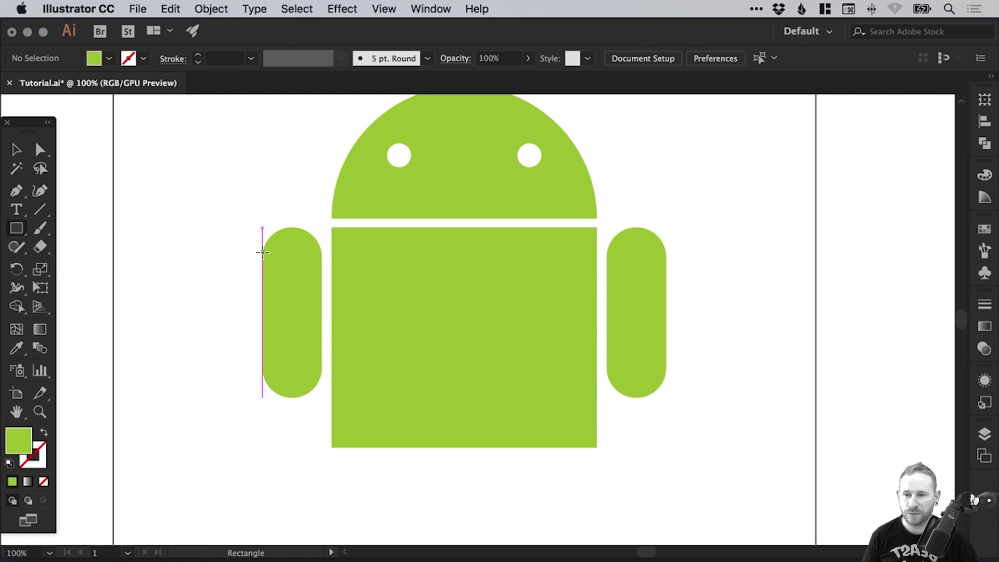
{"action": "left_click_drag", "start_coordinate": [322, 228], "coordinate": [262, 398]}
{"action": "key", "text": "v"}
{"action": "left_click_drag", "start_coordinate": [285, 287], "coordinate": [401, 385]}
{"action": "scroll", "coordinate": [417, 263], "scroll_direction": "down", "scroll_amount": 5}
{"action": "left_click_drag", "start_coordinate": [411, 312], "coordinate": [416, 432]}
{"action": "scroll", "coordinate": [333, 344], "scroll_direction": "up", "scroll_amount": 4}
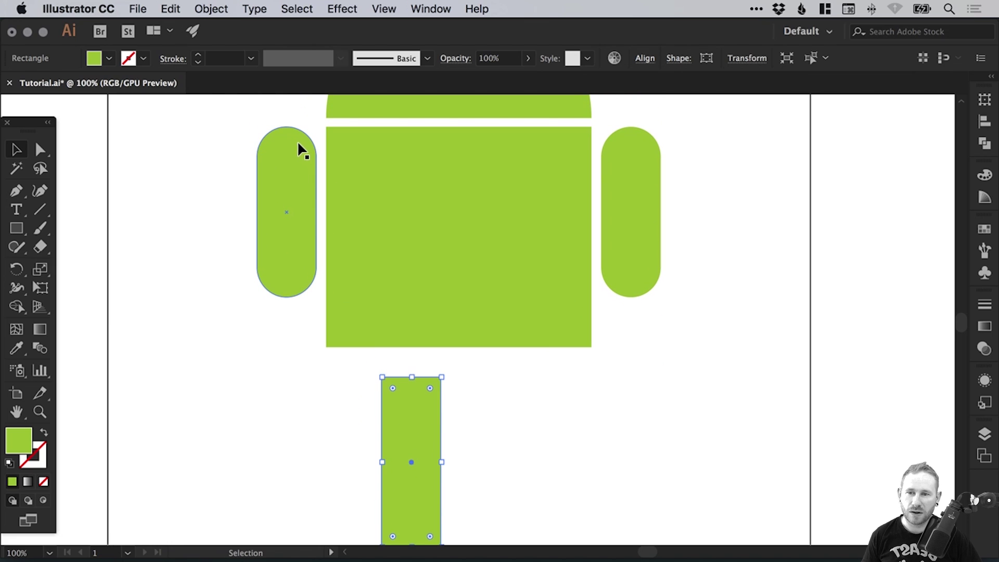
Apply Effect > Stylize > Round Corners with Preview, trying a 10000 px radius
{"action": "left_click", "coordinate": [357, 8]}
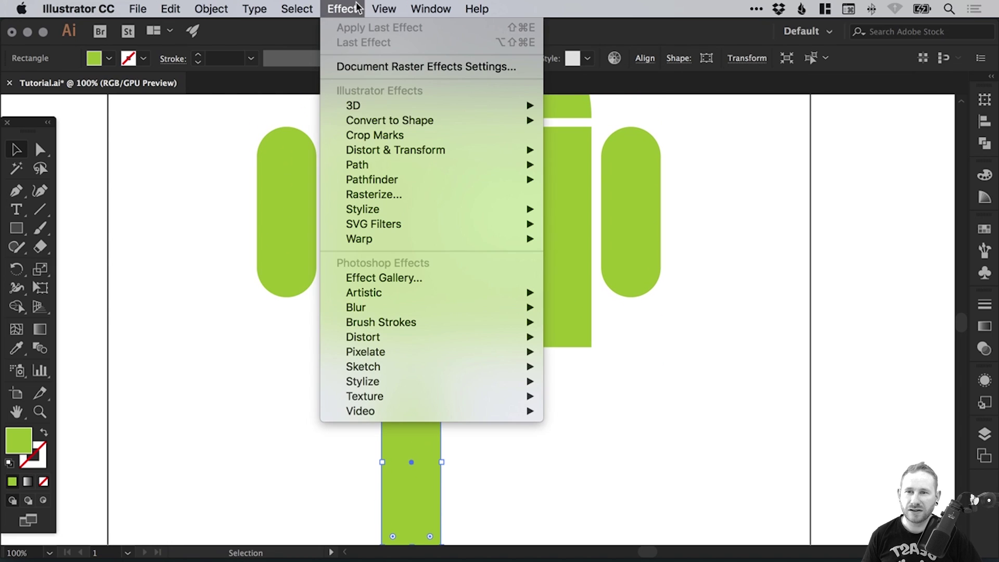
{"action": "mouse_move", "coordinate": [447, 210]}
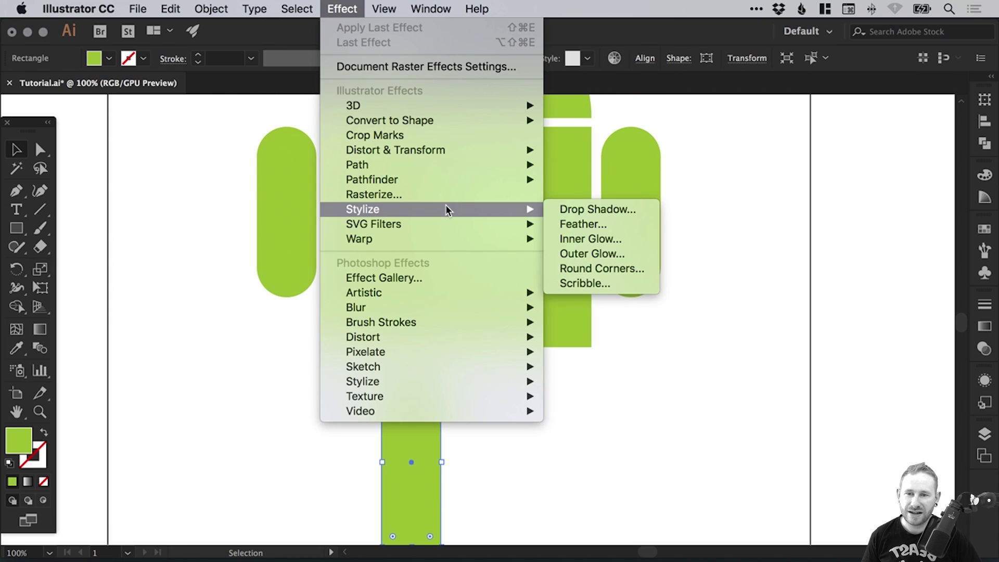
{"action": "left_click", "coordinate": [602, 269]}
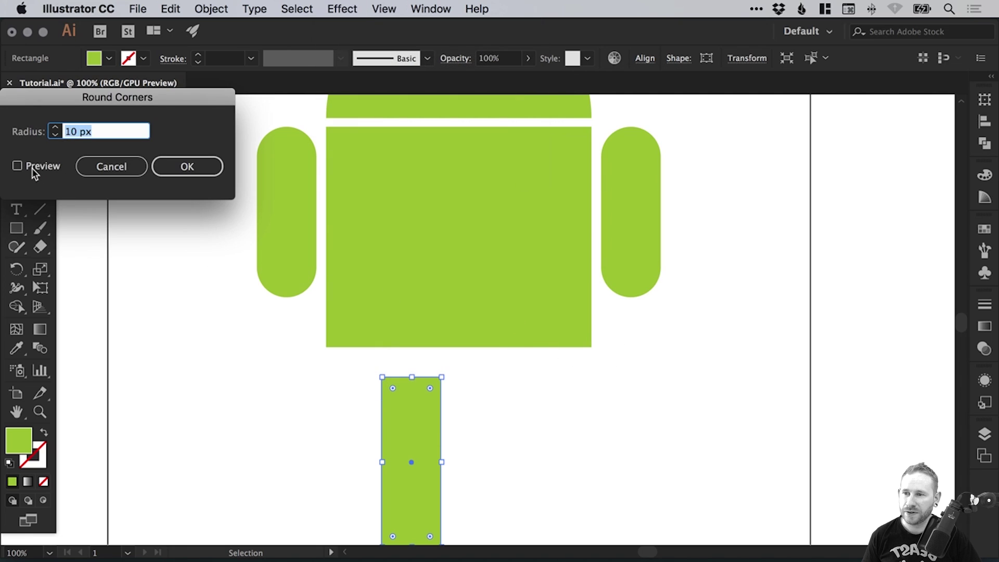
{"action": "left_click", "coordinate": [34, 167]}
{"action": "scroll", "coordinate": [56, 129], "scroll_direction": "up", "scroll_amount": 20}
{"action": "scroll", "coordinate": [55, 129], "scroll_direction": "up", "scroll_amount": 15}
{"action": "type", "text": "10"}
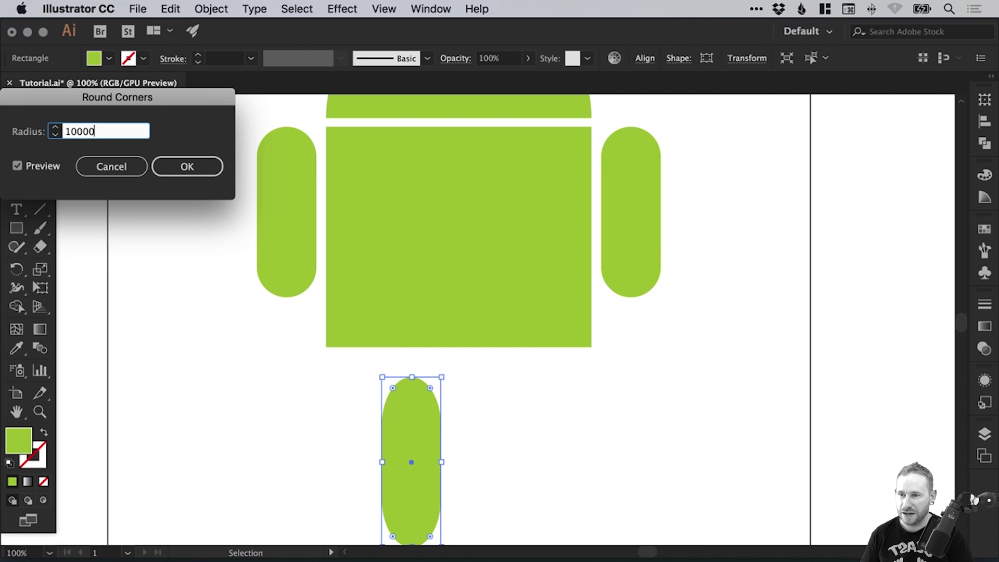
{"action": "type", "text": "000"}
{"action": "key", "text": "Tab"}
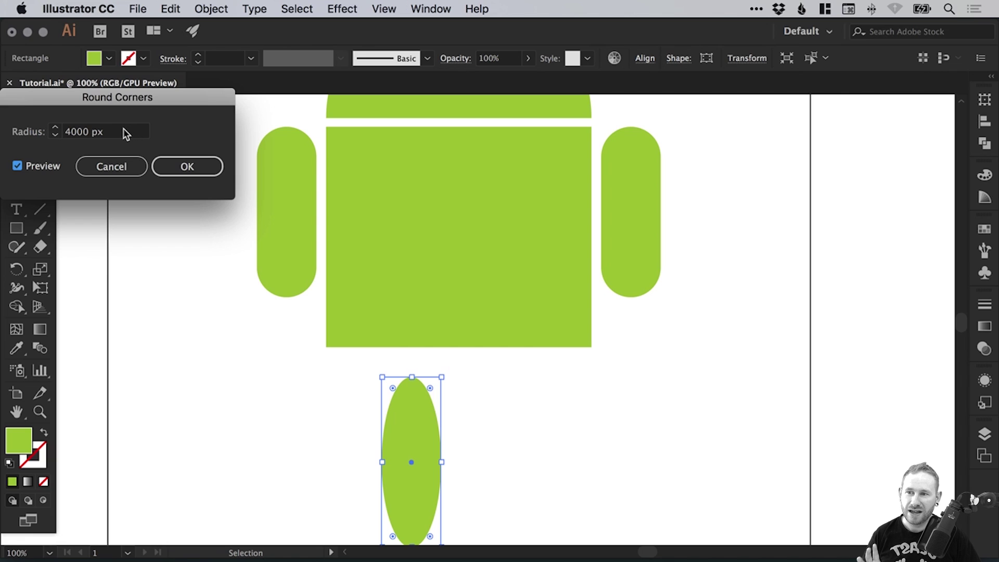
Lower the Round Corners radius from 100 px down and apply it at 40 px
{"action": "left_click", "coordinate": [55, 130]}
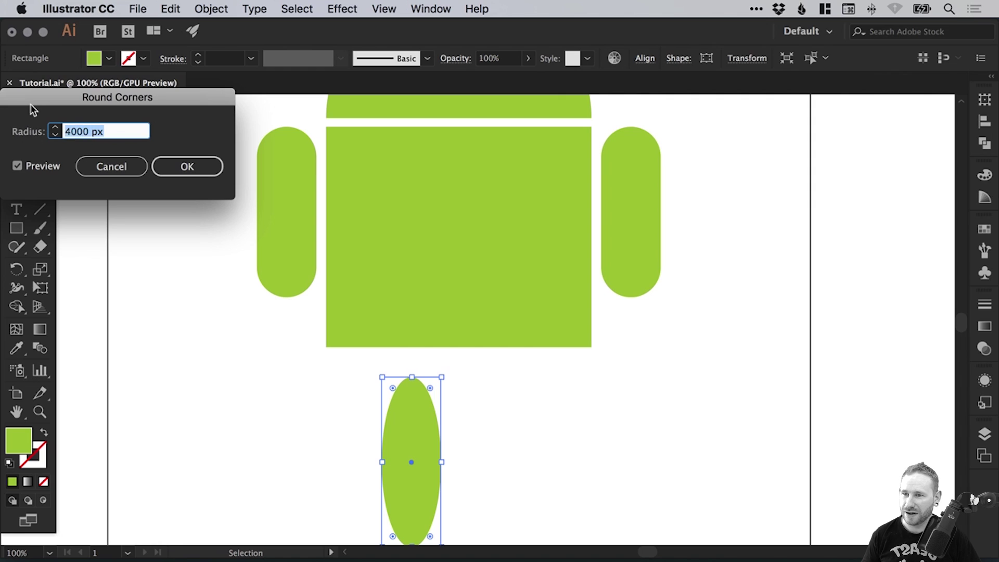
{"action": "left_click", "coordinate": [55, 135]}
{"action": "left_click", "coordinate": [55, 135]}
{"action": "left_click", "coordinate": [55, 136]}
{"action": "key", "text": "super+a"}
{"action": "type", "text": "100"}
{"action": "key", "text": "Tab"}
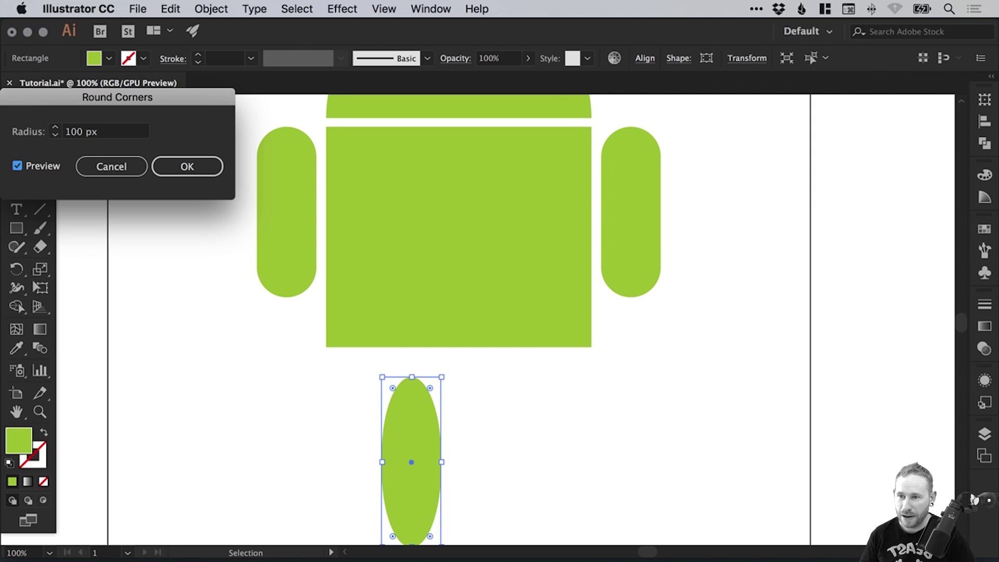
{"action": "left_click", "coordinate": [55, 135]}
{"action": "left_click", "coordinate": [55, 135], "text": "shift"}
{"action": "left_click", "coordinate": [55, 136], "text": "shift"}
{"action": "left_click", "coordinate": [55, 135], "text": "shift"}
{"action": "left_click", "coordinate": [55, 135], "text": "shift"}
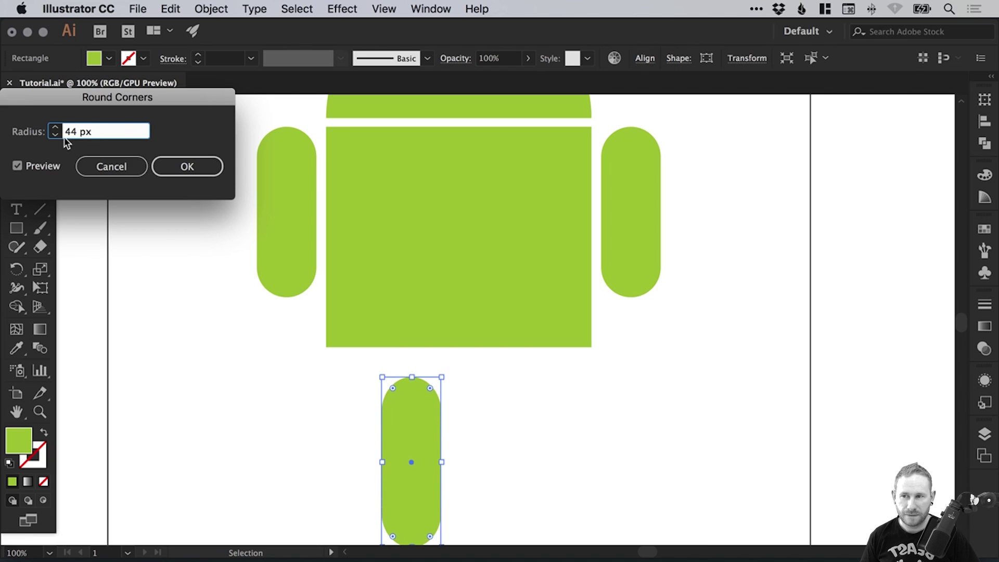
{"action": "left_click", "coordinate": [55, 135], "text": "shift"}
{"action": "double_click", "coordinate": [61, 132]}
{"action": "type", "text": "40"}
{"action": "left_click", "coordinate": [186, 167]}
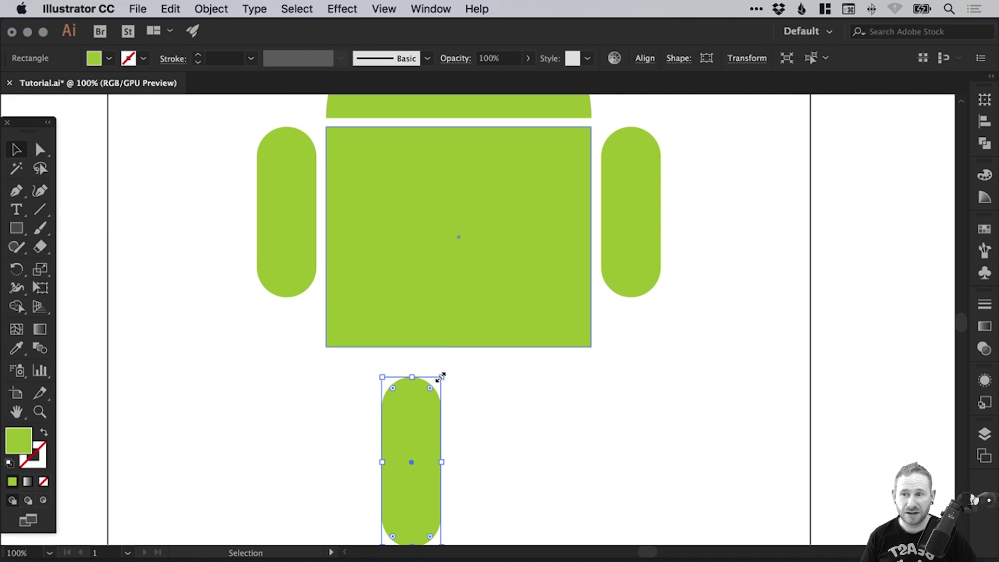
Zoom in on the leg's rounded top and reopen its Round Corners effect from the Appearance panel
{"action": "left_click_drag", "start_coordinate": [350, 359], "coordinate": [562, 281]}
{"action": "left_click_drag", "start_coordinate": [510, 250], "coordinate": [493, 195]}
{"action": "left_click", "coordinate": [566, 235]}
{"action": "left_click", "coordinate": [446, 242]}
{"action": "left_click_drag", "start_coordinate": [404, 223], "coordinate": [486, 243]}
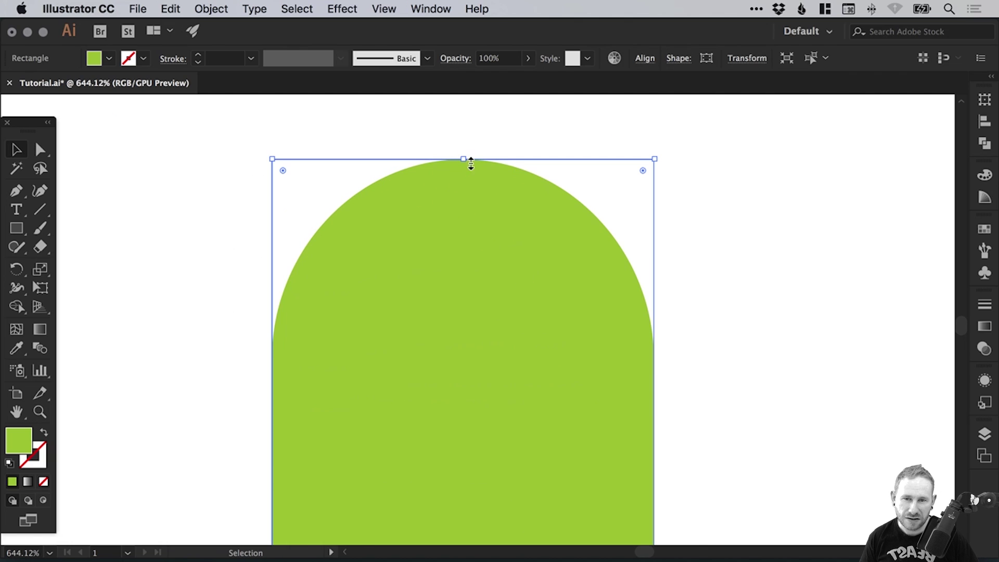
{"action": "left_click", "coordinate": [983, 384]}
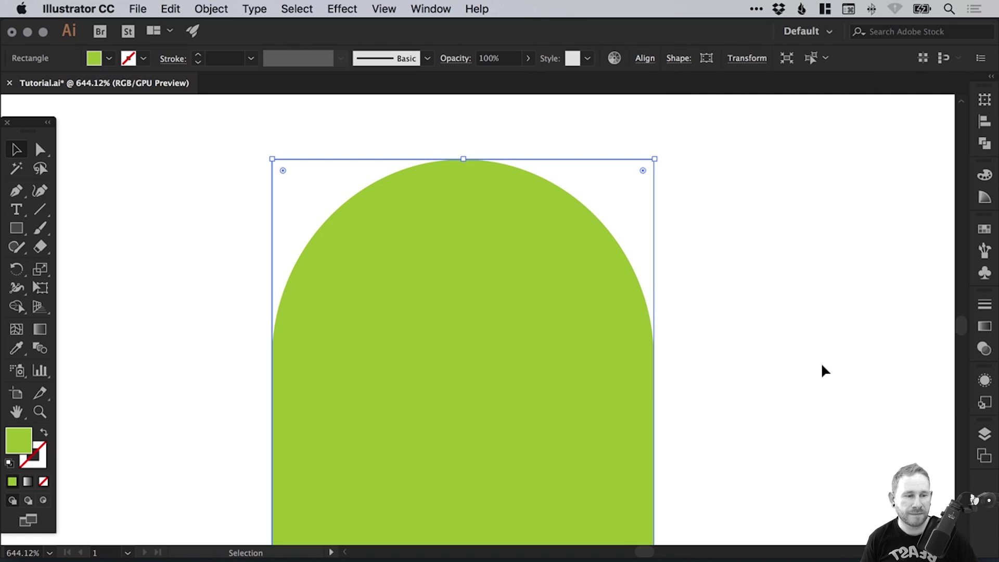
{"action": "left_click", "coordinate": [985, 380]}
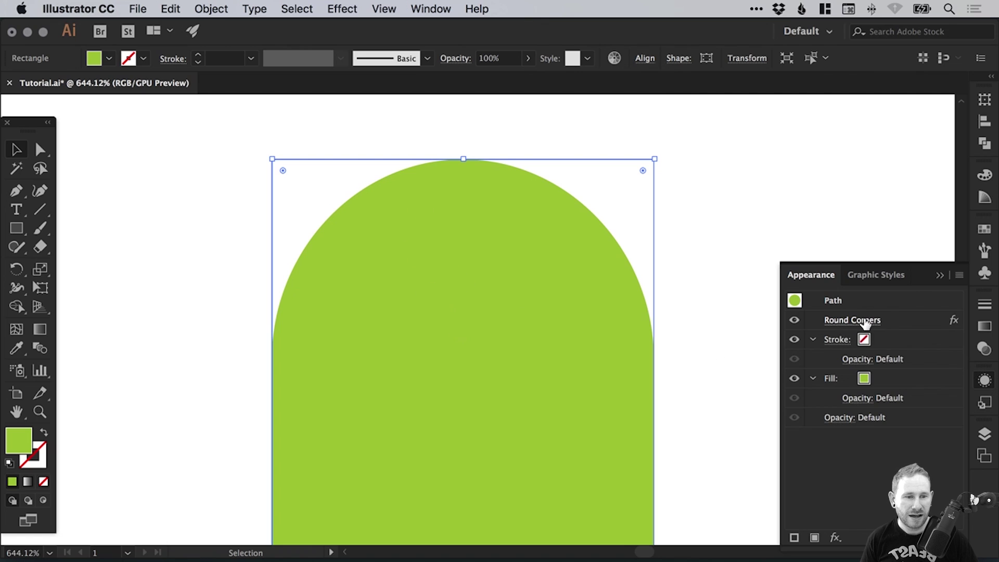
{"action": "left_click", "coordinate": [866, 321]}
Nudge the leg's Round Corners radius around 40 px with Preview on and confirm
{"action": "left_click", "coordinate": [51, 168]}
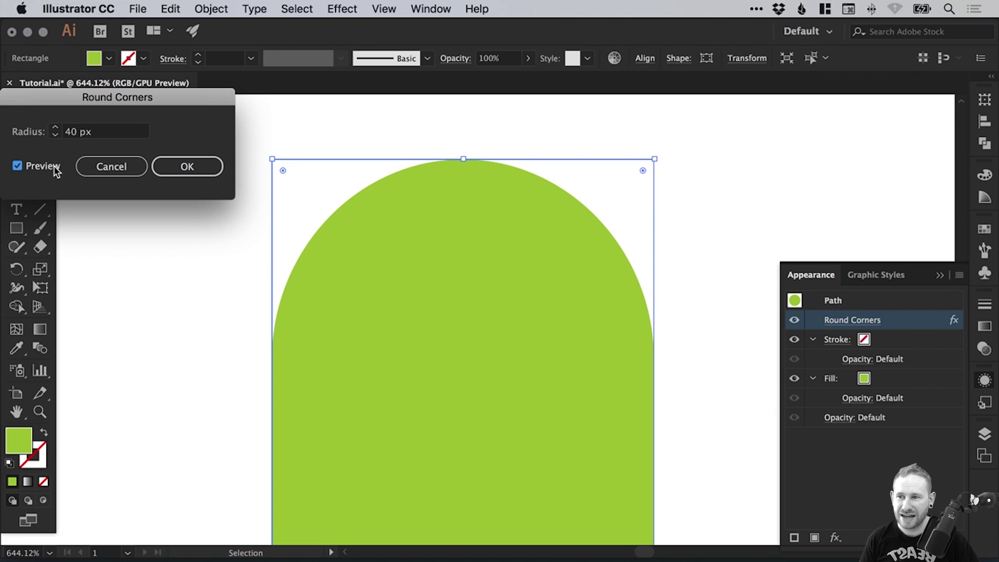
{"action": "left_click", "coordinate": [55, 128]}
{"action": "left_click", "coordinate": [56, 128]}
{"action": "left_click", "coordinate": [55, 128]}
{"action": "left_click", "coordinate": [55, 128]}
{"action": "left_click", "coordinate": [55, 135]}
{"action": "left_click", "coordinate": [56, 134]}
{"action": "left_click", "coordinate": [55, 135]}
{"action": "left_click", "coordinate": [55, 135]}
{"action": "left_click", "coordinate": [55, 134]}
{"action": "left_click", "coordinate": [56, 134]}
{"action": "left_click", "coordinate": [55, 135]}
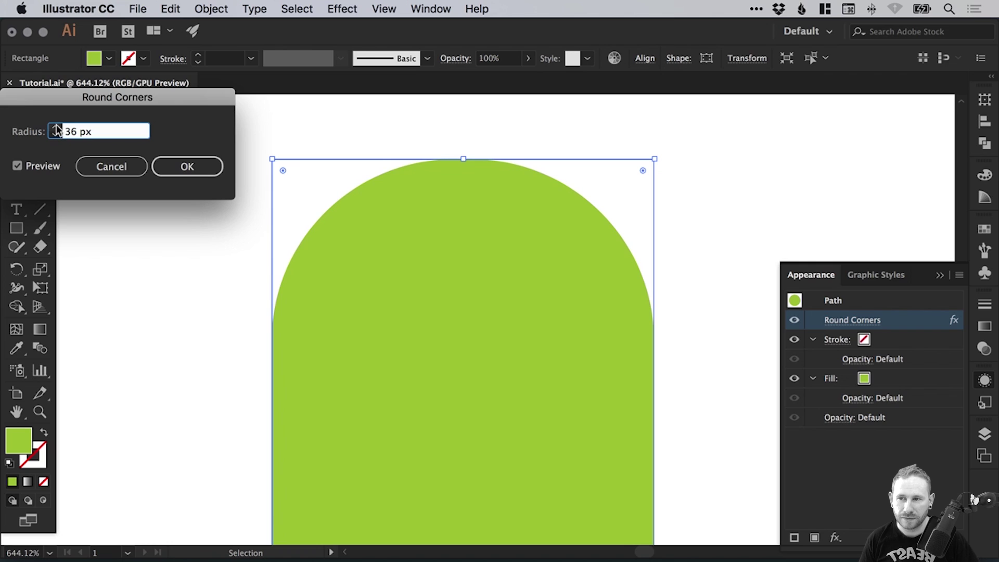
{"action": "left_click", "coordinate": [55, 128]}
{"action": "left_click", "coordinate": [55, 128]}
{"action": "left_click", "coordinate": [56, 128]}
{"action": "left_click", "coordinate": [55, 128]}
{"action": "left_click", "coordinate": [55, 129]}
{"action": "left_click", "coordinate": [55, 135]}
{"action": "left_click", "coordinate": [183, 166]}
Lower the leg's corner radius by one more pixel to 38 px, then zoom back out to the whole robot
{"action": "left_click", "coordinate": [318, 127]}
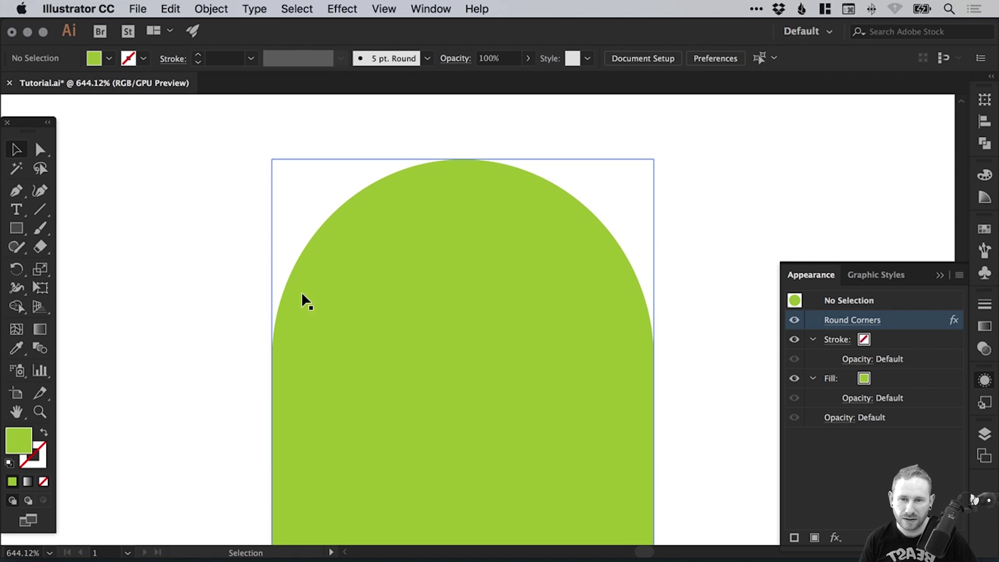
{"action": "left_click", "coordinate": [406, 208]}
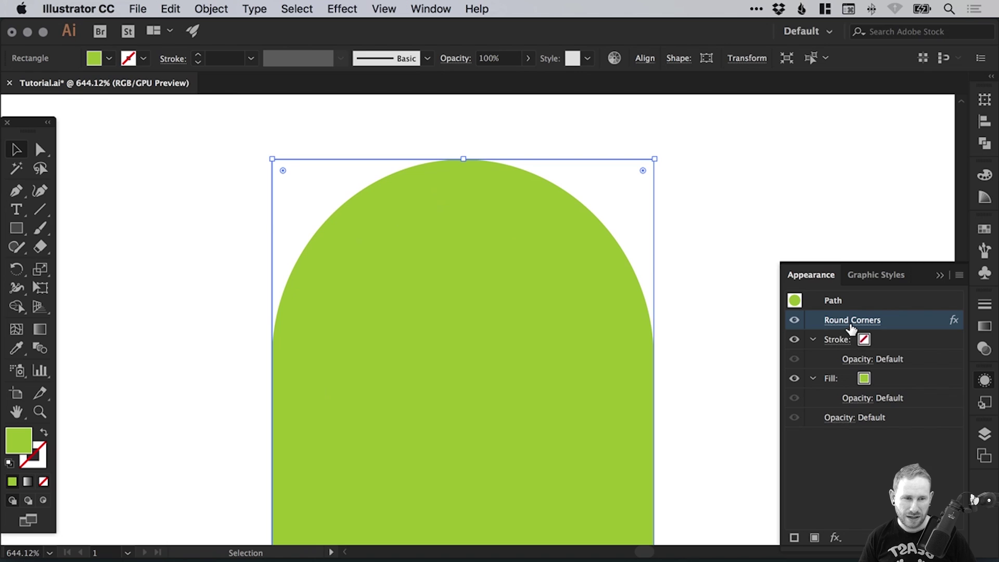
{"action": "left_click", "coordinate": [851, 320]}
{"action": "left_click", "coordinate": [55, 135]}
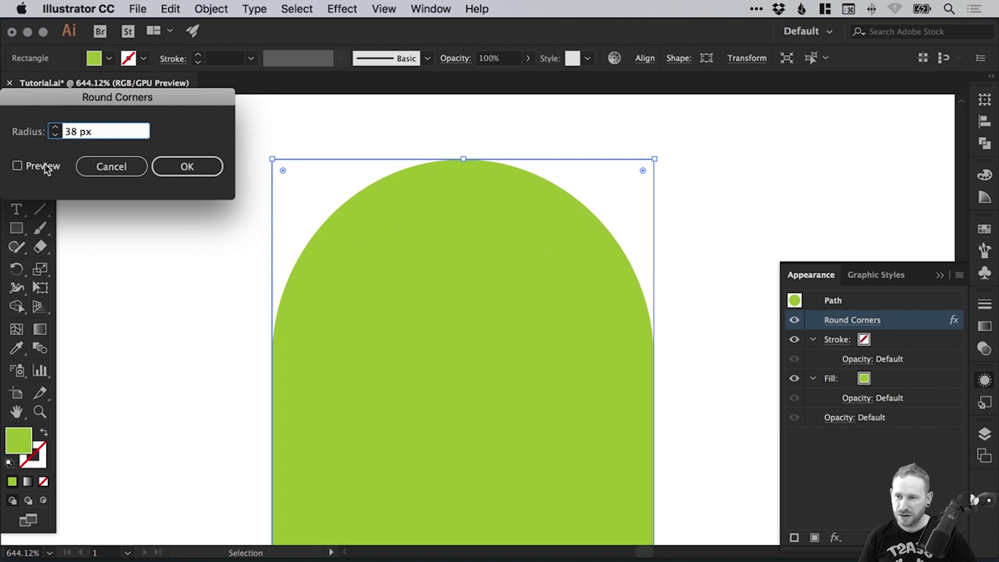
{"action": "left_click", "coordinate": [46, 166]}
{"action": "left_click", "coordinate": [191, 175]}
{"action": "left_click", "coordinate": [229, 183]}
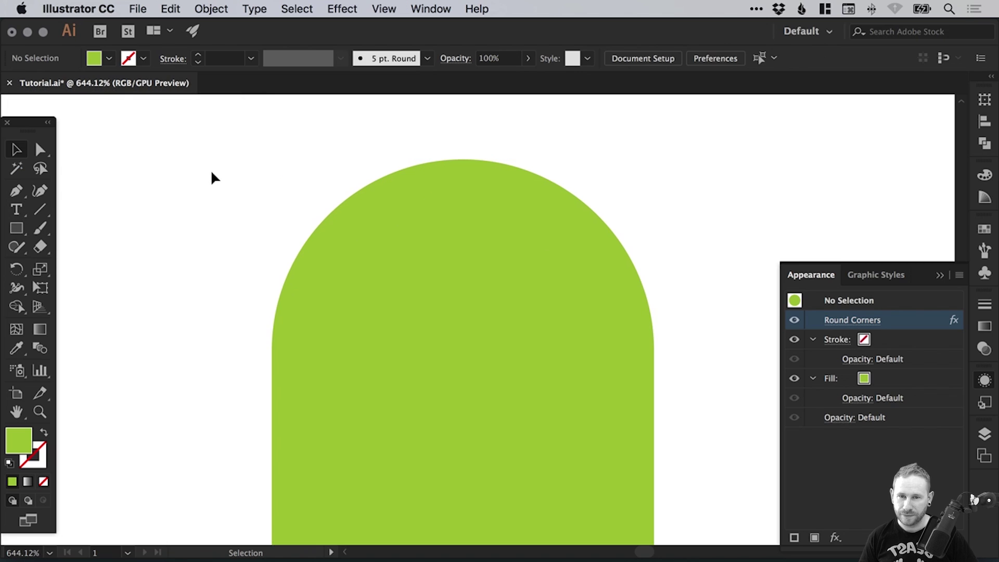
{"action": "left_click", "coordinate": [983, 382]}
{"action": "key", "text": "super+minus"}
{"action": "key", "text": "super+minus"}
{"action": "key", "text": "super+minus"}
{"action": "left_click", "coordinate": [479, 264]}
{"action": "key", "text": "super+minus"}
{"action": "key", "text": "super+minus"}
{"action": "key", "text": "super+minus"}
Move the leg up so it sits just beneath the body
{"action": "left_click_drag", "start_coordinate": [538, 297], "coordinate": [469, 339]}
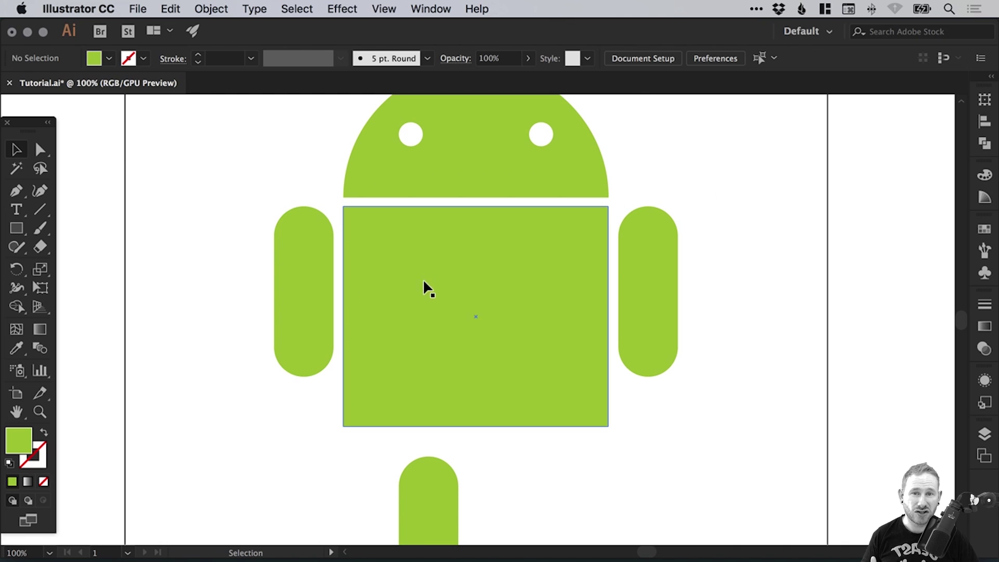
{"action": "scroll", "coordinate": [449, 340], "scroll_direction": "down", "scroll_amount": 3}
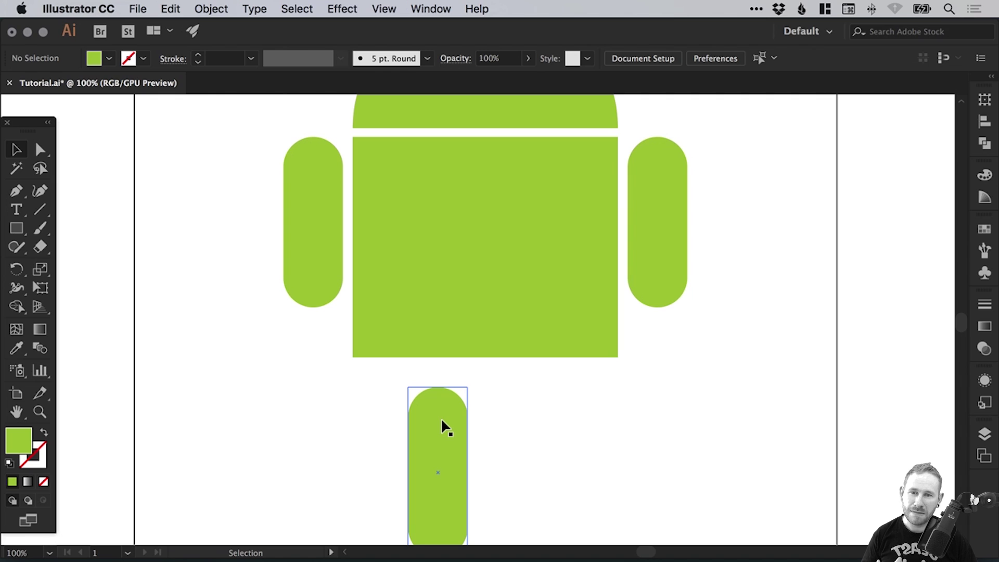
{"action": "scroll", "coordinate": [526, 350], "scroll_direction": "up", "scroll_amount": 2}
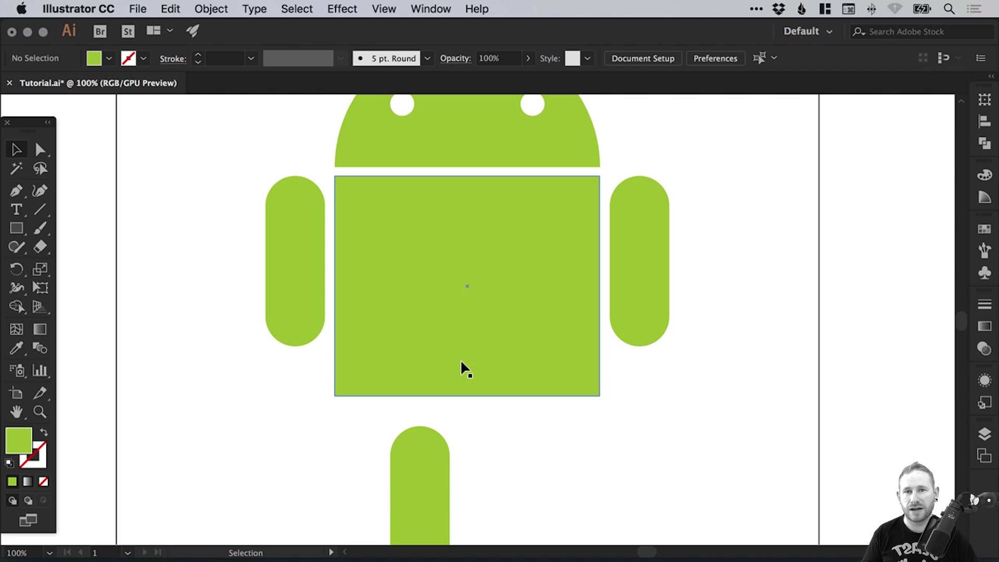
{"action": "left_click_drag", "start_coordinate": [414, 436], "coordinate": [408, 345]}
{"action": "left_click", "coordinate": [188, 238]}
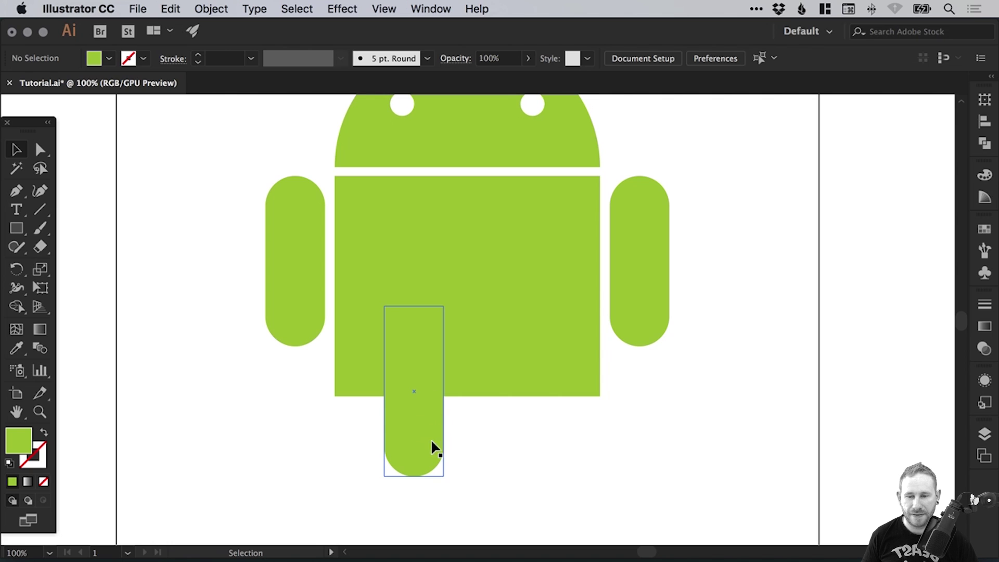
Alt-drag a copy of the leg to the right and nudge both legs down together
{"action": "left_click_drag", "start_coordinate": [413, 426], "coordinate": [513, 422]}
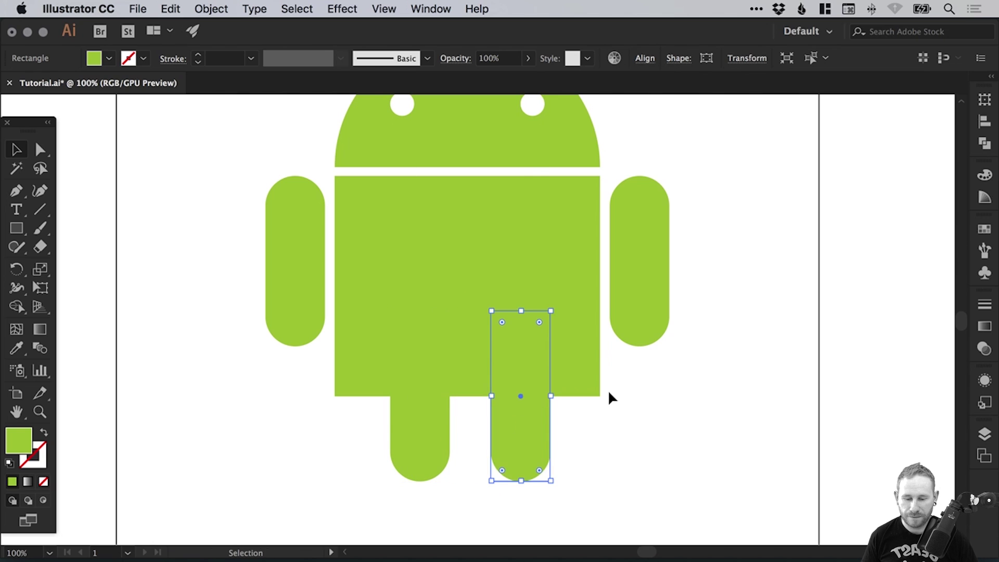
{"action": "left_click", "coordinate": [605, 443]}
{"action": "left_click_drag", "start_coordinate": [469, 471], "coordinate": [464, 484]}
{"action": "left_click_drag", "start_coordinate": [351, 511], "coordinate": [505, 450]}
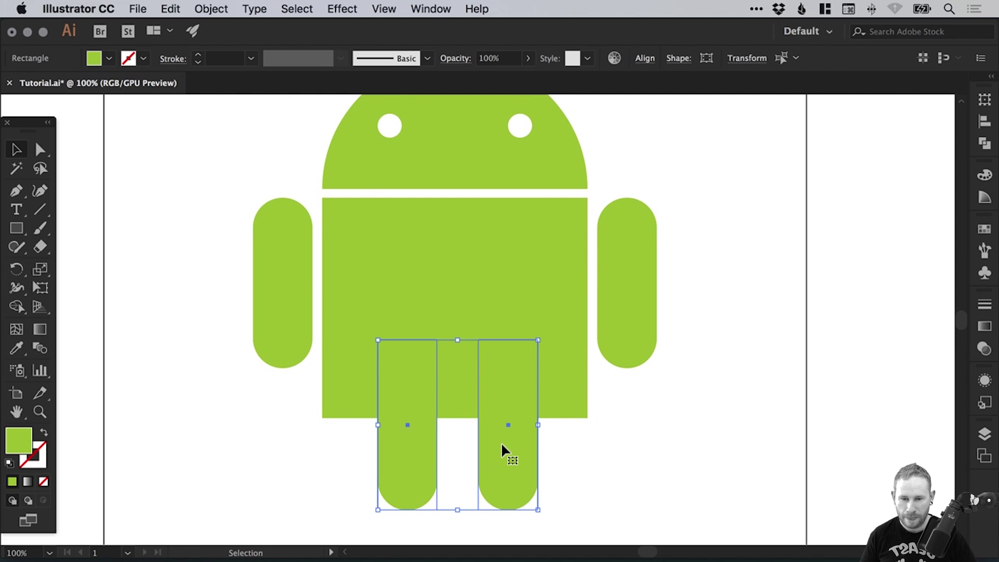
{"action": "left_click", "coordinate": [689, 397]}
{"action": "left_click_drag", "start_coordinate": [689, 397], "coordinate": [717, 248]}
{"action": "left_click", "coordinate": [445, 322]}
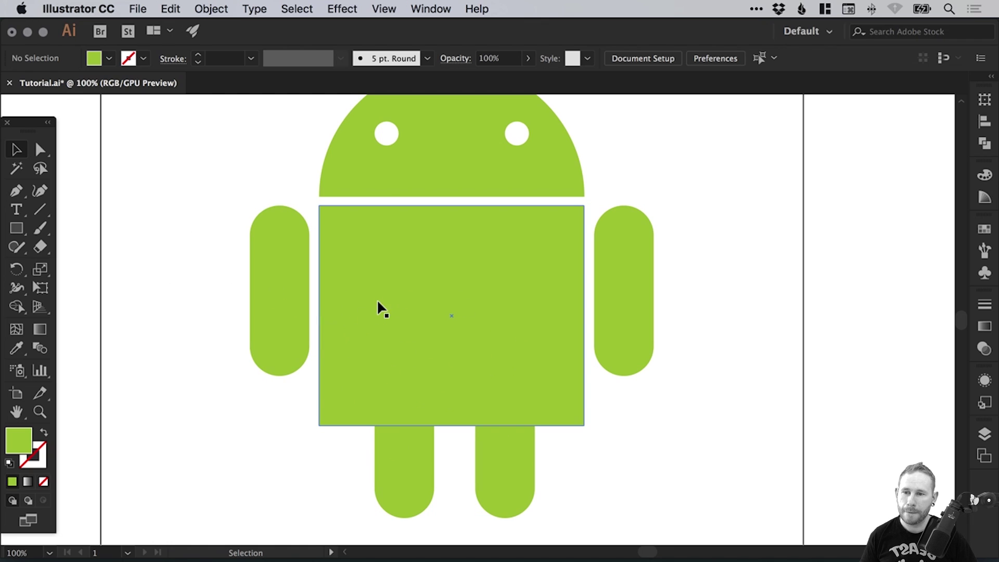
{"action": "left_click", "coordinate": [371, 268]}
Round the body rectangle's two bottom corners by dragging their corner widgets
{"action": "key", "text": "z"}
{"action": "left_click_drag", "start_coordinate": [234, 304], "coordinate": [633, 473]}
{"action": "key", "text": "v"}
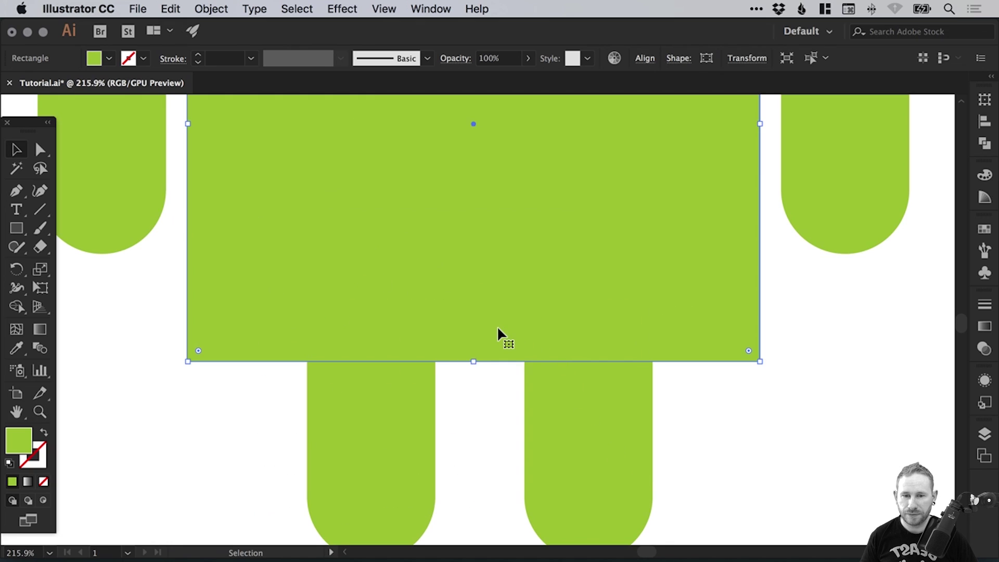
{"action": "key", "text": "v"}
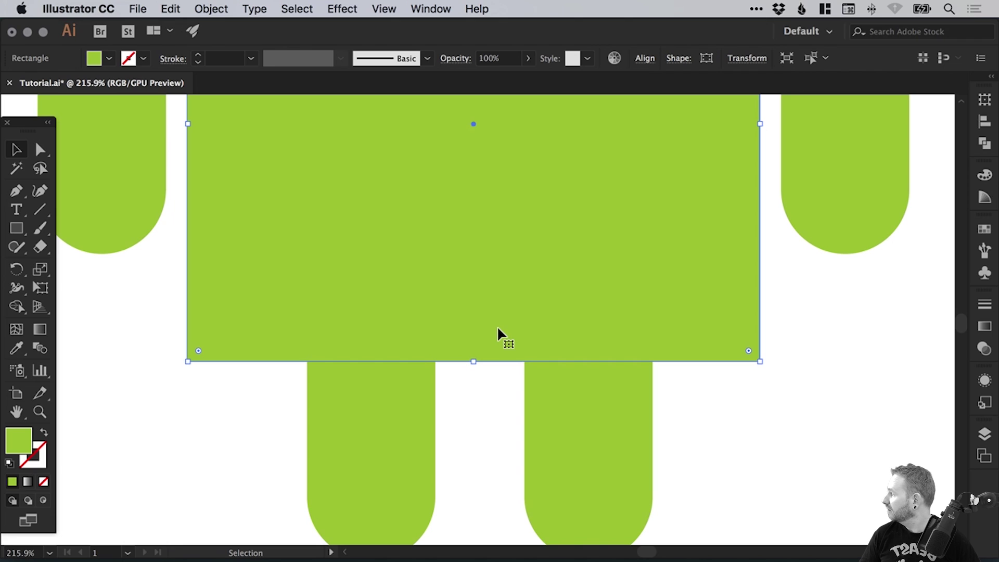
{"action": "left_click", "coordinate": [40, 151]}
{"action": "left_click", "coordinate": [141, 352]}
{"action": "left_click", "coordinate": [267, 329]}
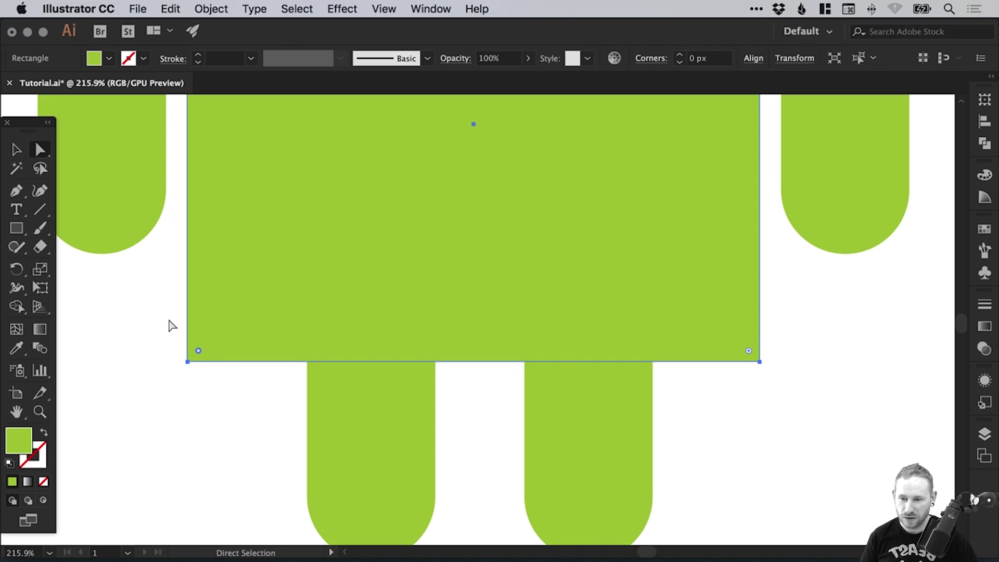
{"action": "left_click", "coordinate": [188, 360]}
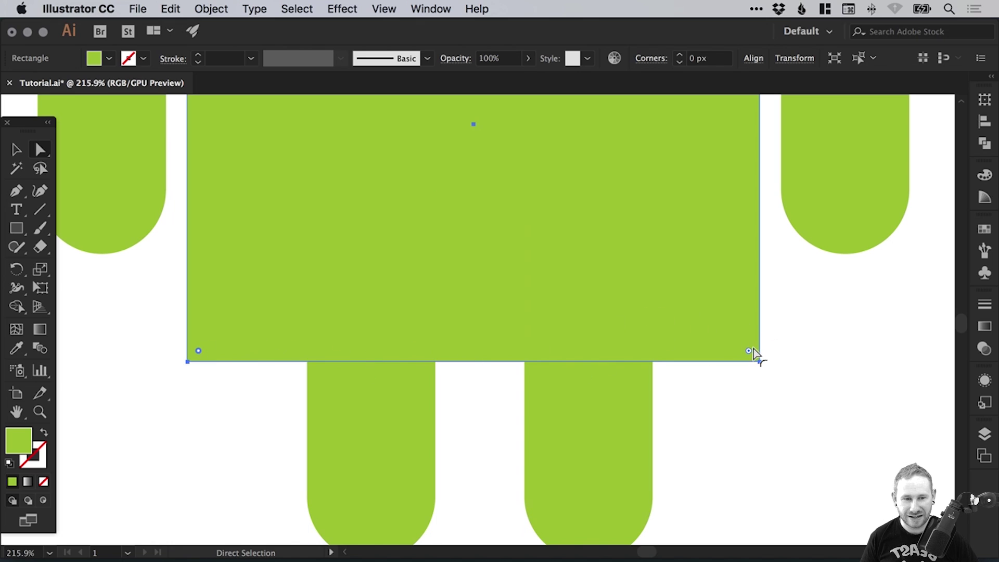
{"action": "left_click", "coordinate": [755, 354], "text": "shift"}
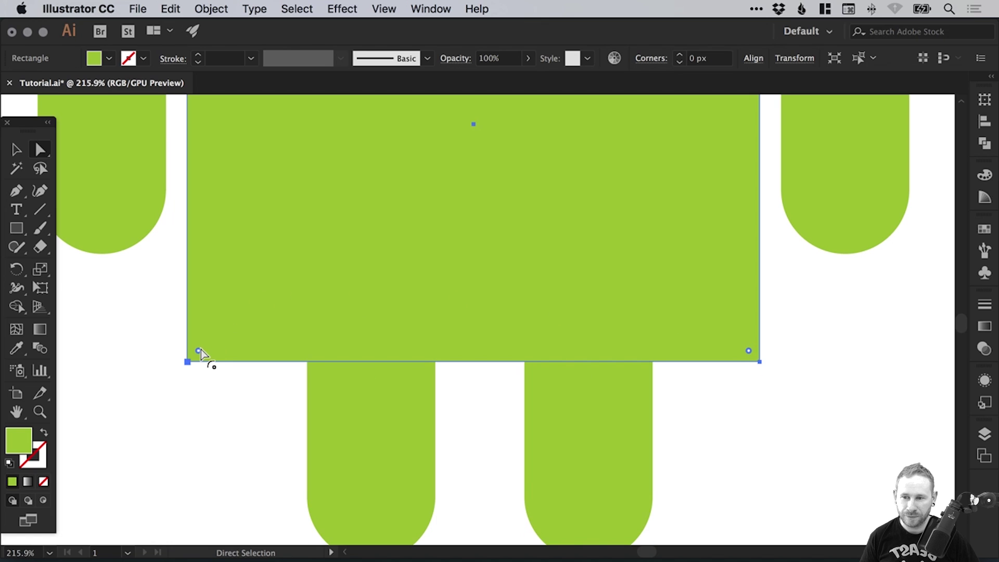
{"action": "left_click_drag", "start_coordinate": [198, 352], "coordinate": [236, 315]}
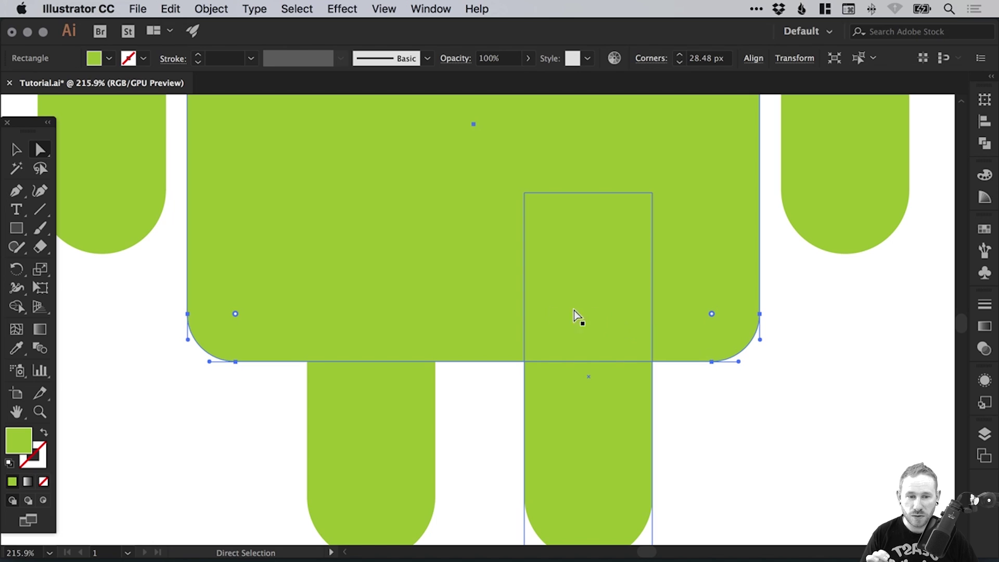
{"action": "key", "text": "super+minus"}
{"action": "key", "text": "super+minus"}
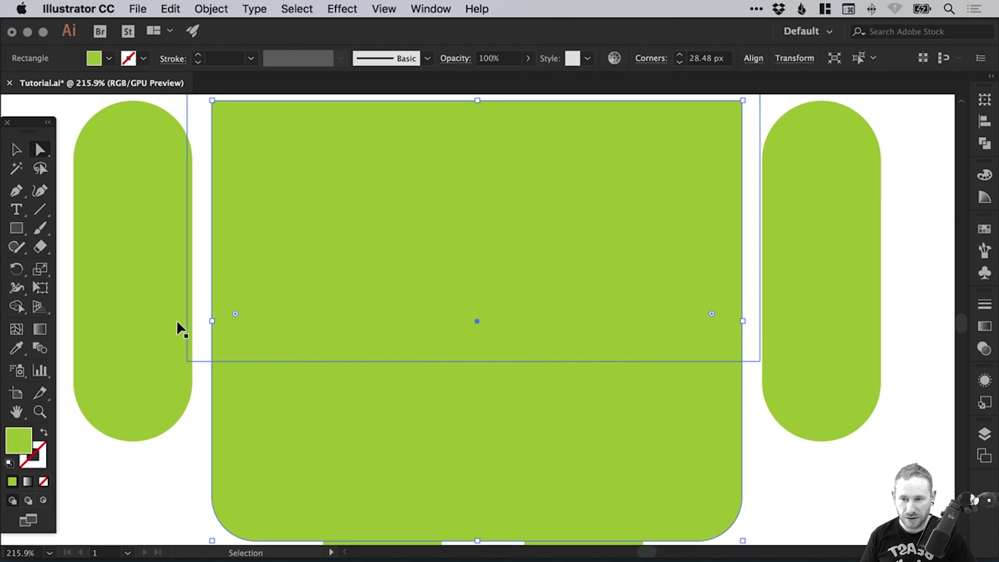
Undo a trial rounding of the body's top-left corner so the top stays square, then zoom out
{"action": "key", "text": "v"}
{"action": "left_click", "coordinate": [130, 138]}
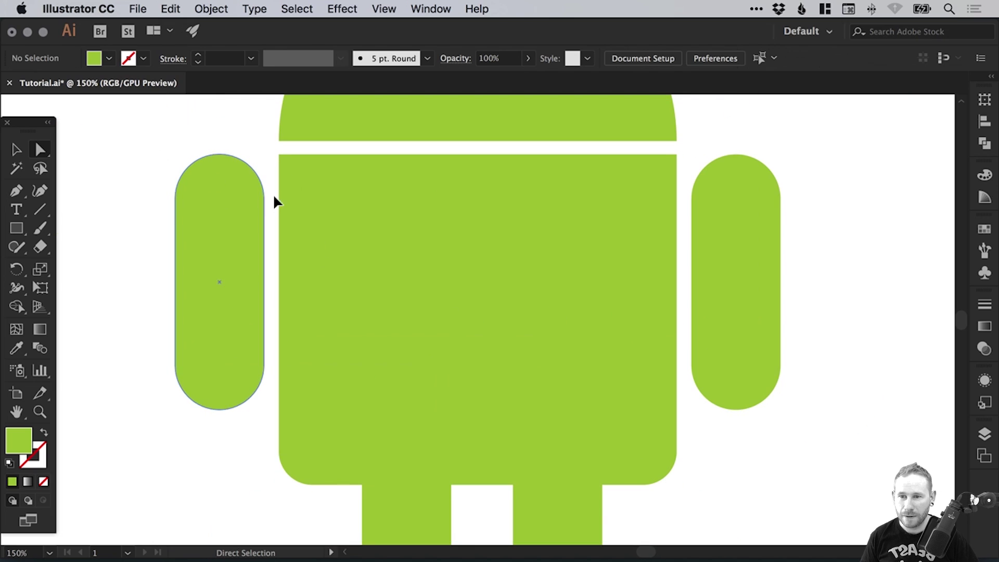
{"action": "key", "text": "a"}
{"action": "left_click", "coordinate": [325, 192]}
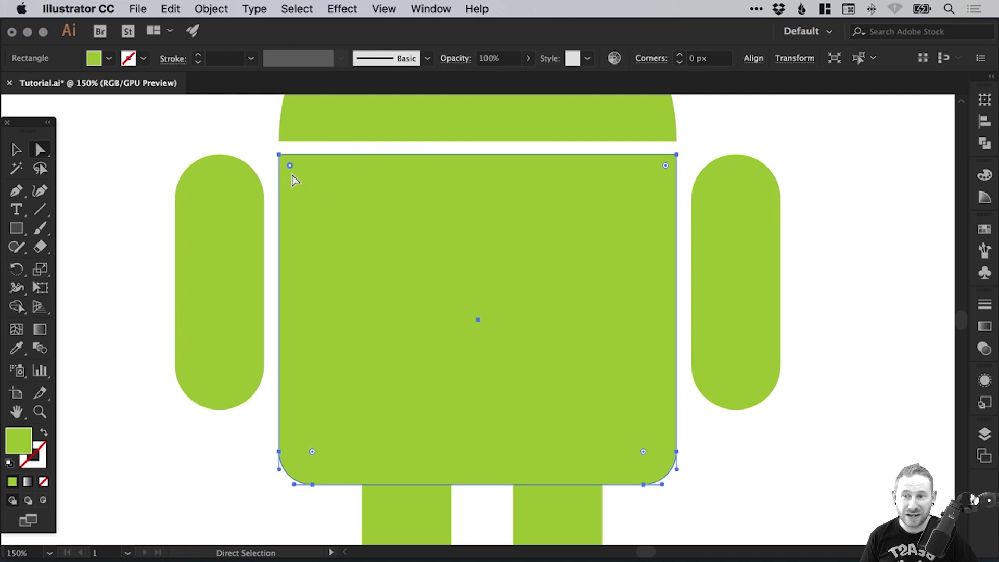
{"action": "left_click_drag", "start_coordinate": [289, 164], "coordinate": [365, 240]}
{"action": "key", "text": "super+z"}
{"action": "key", "text": "v"}
{"action": "left_click", "coordinate": [139, 217]}
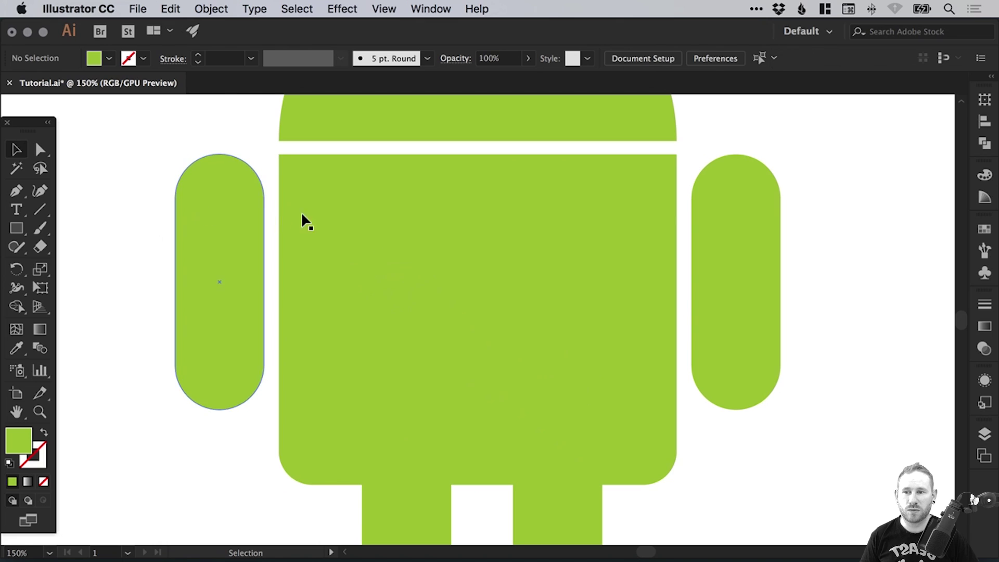
{"action": "scroll", "coordinate": [431, 252], "scroll_direction": "down", "scroll_amount": 5}
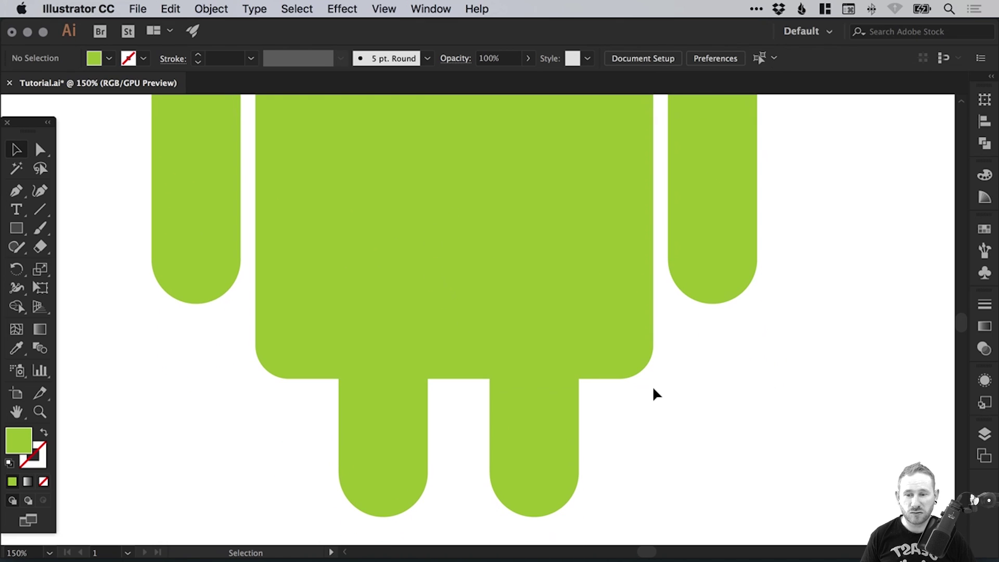
{"action": "key", "text": "super+minus"}
Draw a short antenna line with the Line Segment tool at the head's upper left
{"action": "left_click_drag", "start_coordinate": [582, 296], "coordinate": [584, 350]}
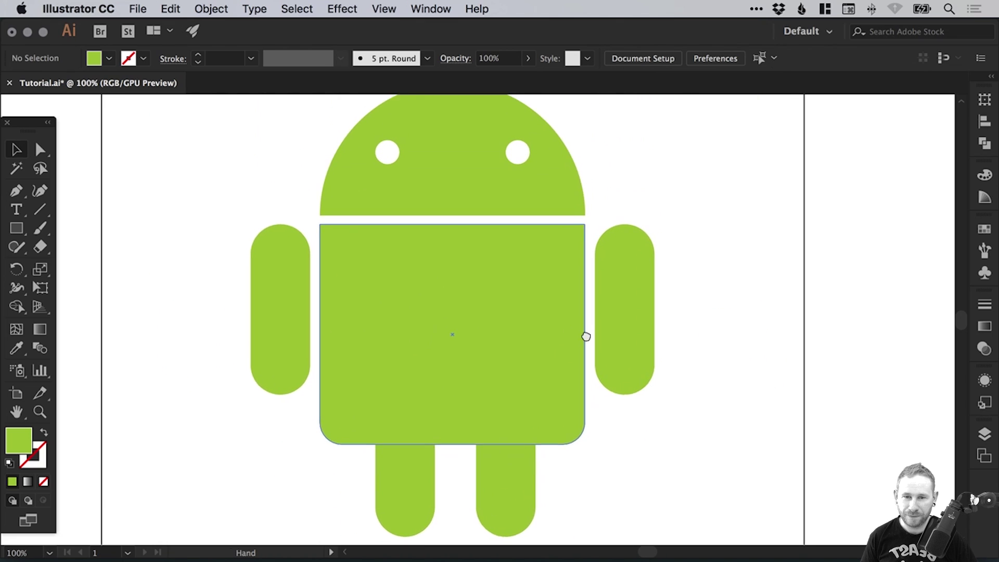
{"action": "scroll", "coordinate": [588, 343], "scroll_direction": "up", "scroll_amount": 3}
{"action": "scroll", "coordinate": [592, 313], "scroll_direction": "down", "scroll_amount": 3}
{"action": "scroll", "coordinate": [594, 306], "scroll_direction": "up", "scroll_amount": 4}
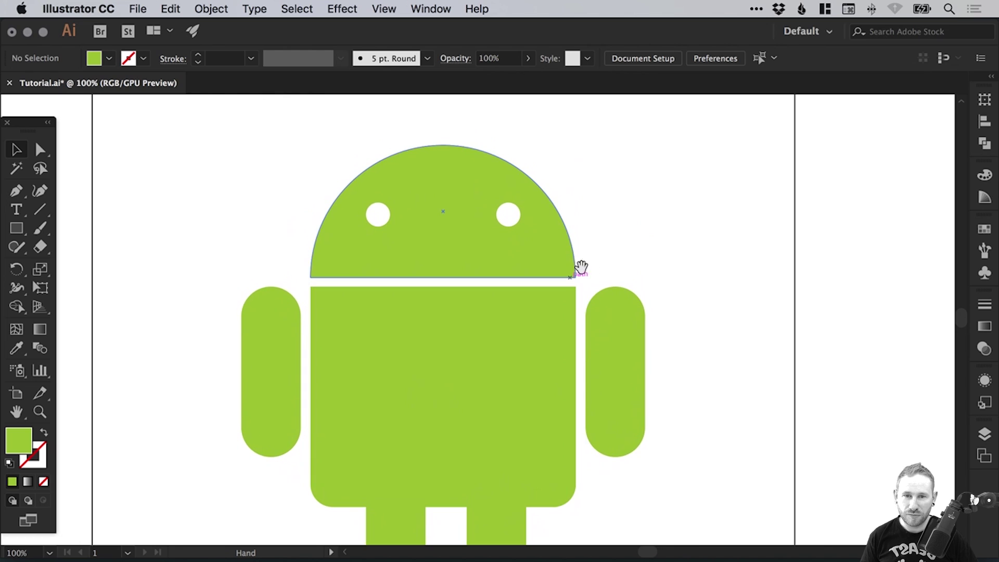
{"action": "scroll", "coordinate": [580, 264], "scroll_direction": "up", "scroll_amount": 3}
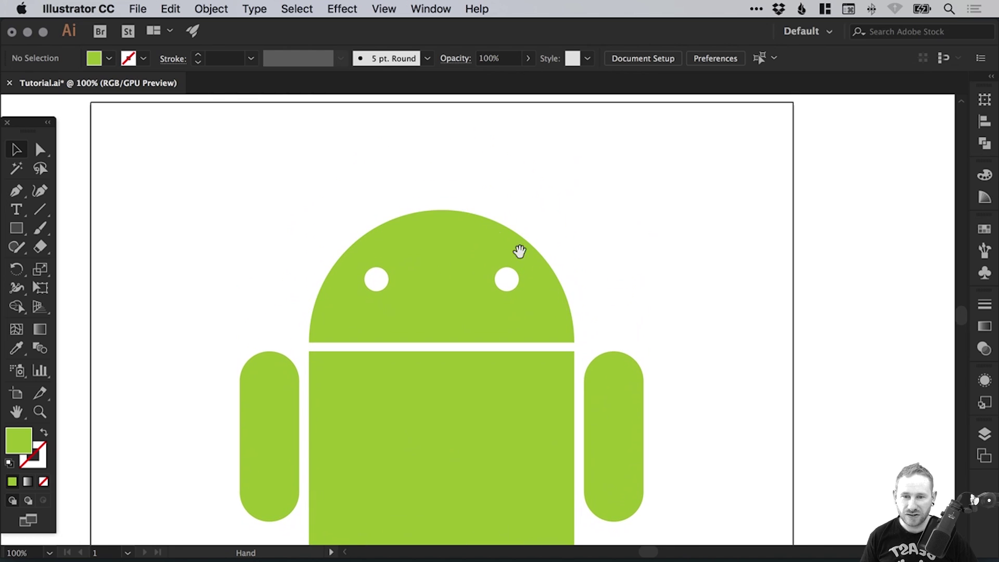
{"action": "left_click", "coordinate": [40, 211]}
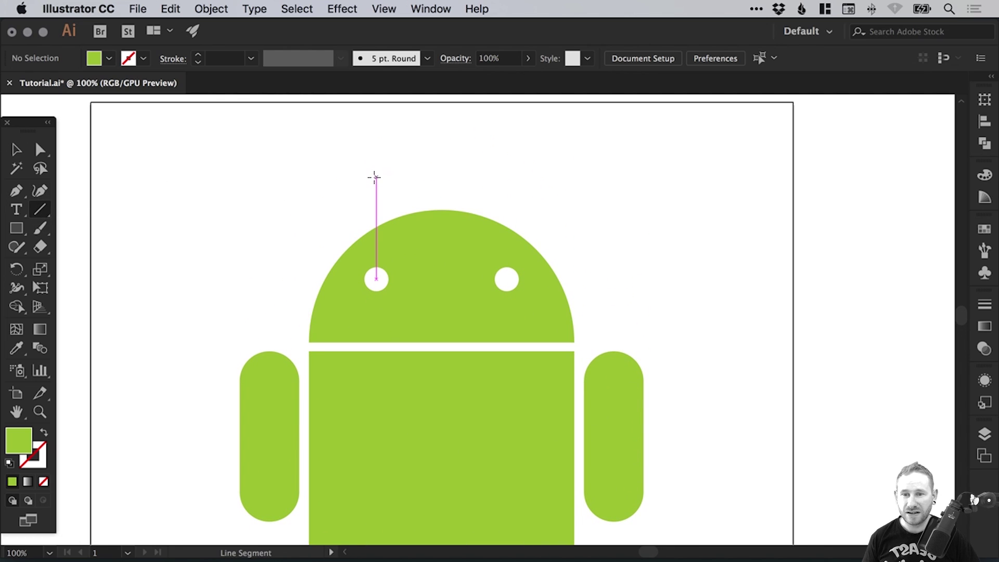
{"action": "scroll", "coordinate": [323, 276], "scroll_direction": "down", "scroll_amount": 5}
{"action": "key", "text": "v"}
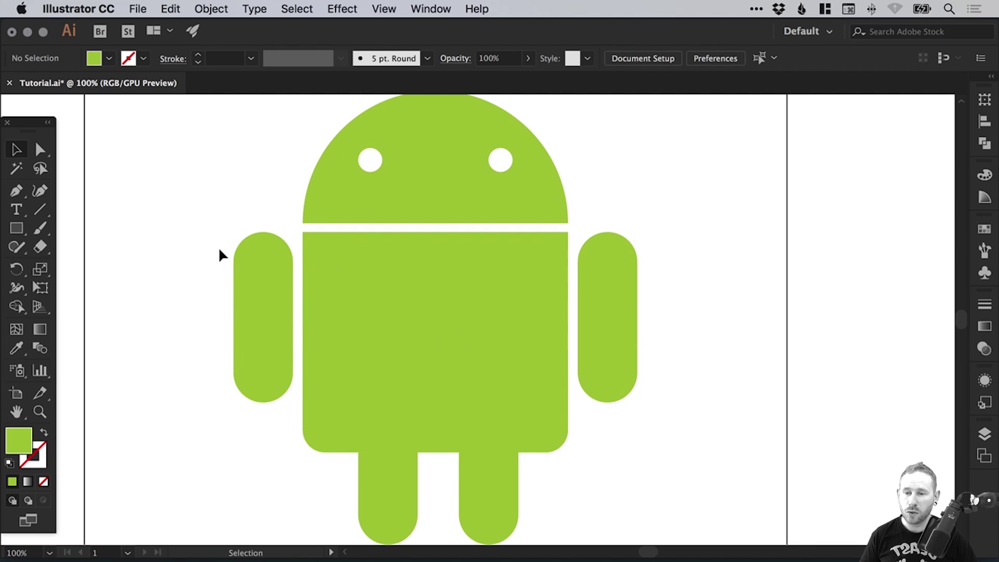
{"action": "scroll", "coordinate": [339, 260], "scroll_direction": "up", "scroll_amount": 5}
{"action": "left_click", "coordinate": [40, 209]}
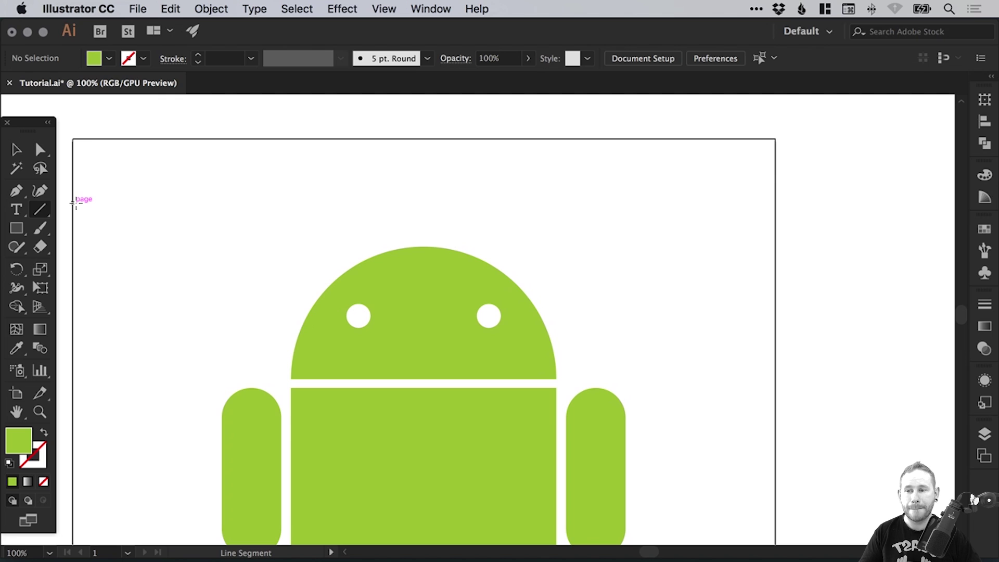
{"action": "scroll", "coordinate": [433, 295], "scroll_direction": "down", "scroll_amount": 2}
{"action": "left_click_drag", "start_coordinate": [349, 163], "coordinate": [381, 226]}
{"action": "key", "text": "v"}
Eyedropper the Android's green onto the line and swap fill and stroke to make it a green stroke
{"action": "left_click", "coordinate": [45, 453]}
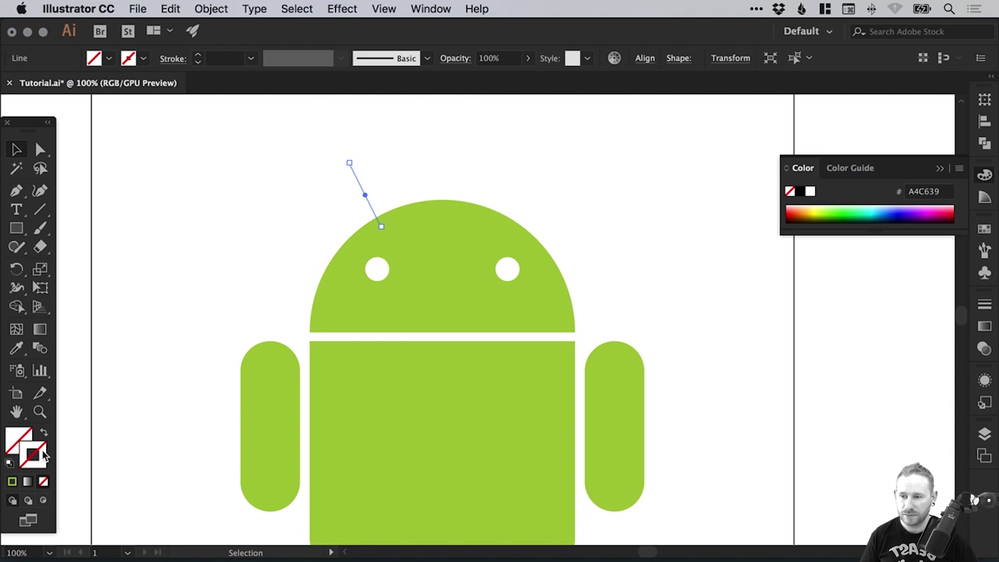
{"action": "left_click", "coordinate": [984, 230]}
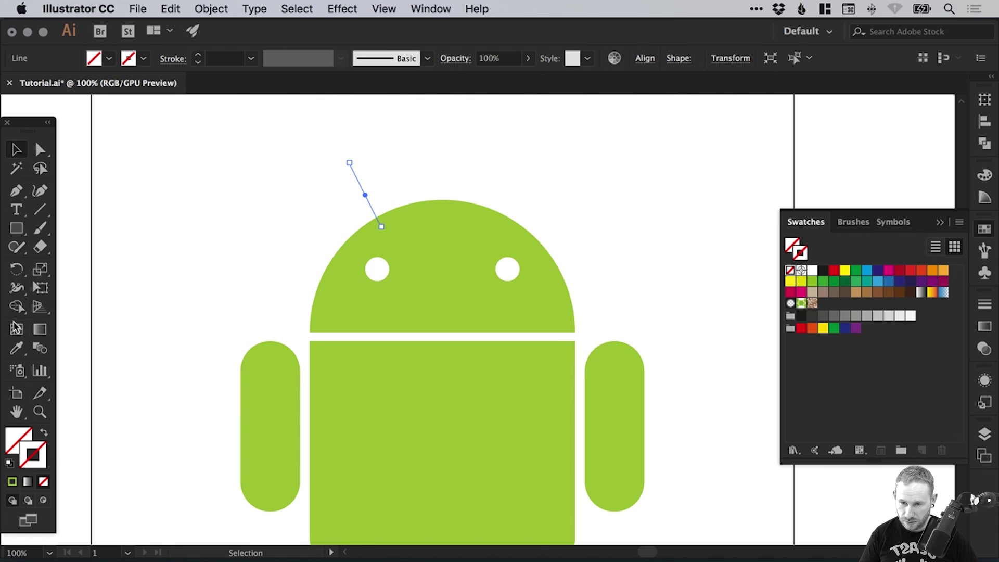
{"action": "key", "text": "i"}
{"action": "left_click", "coordinate": [444, 398]}
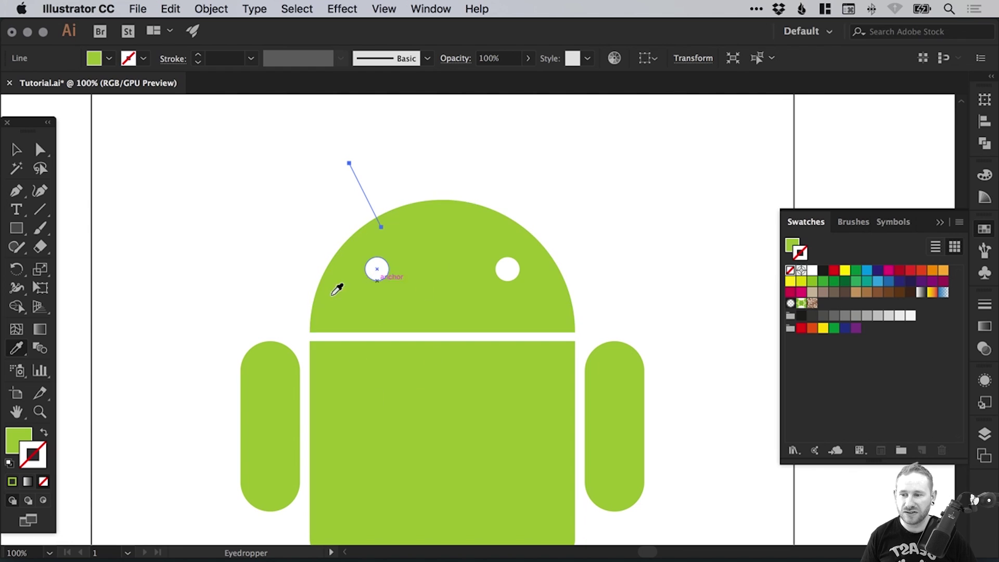
{"action": "left_click", "coordinate": [44, 433]}
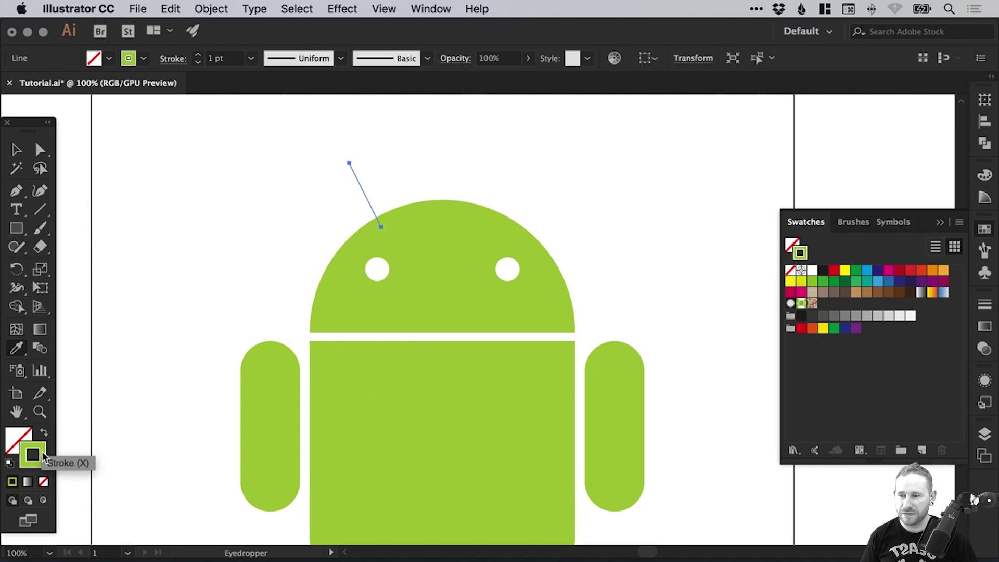
Set the antenna's stroke weight to 14 pt with a Round Cap
{"action": "left_click", "coordinate": [983, 306]}
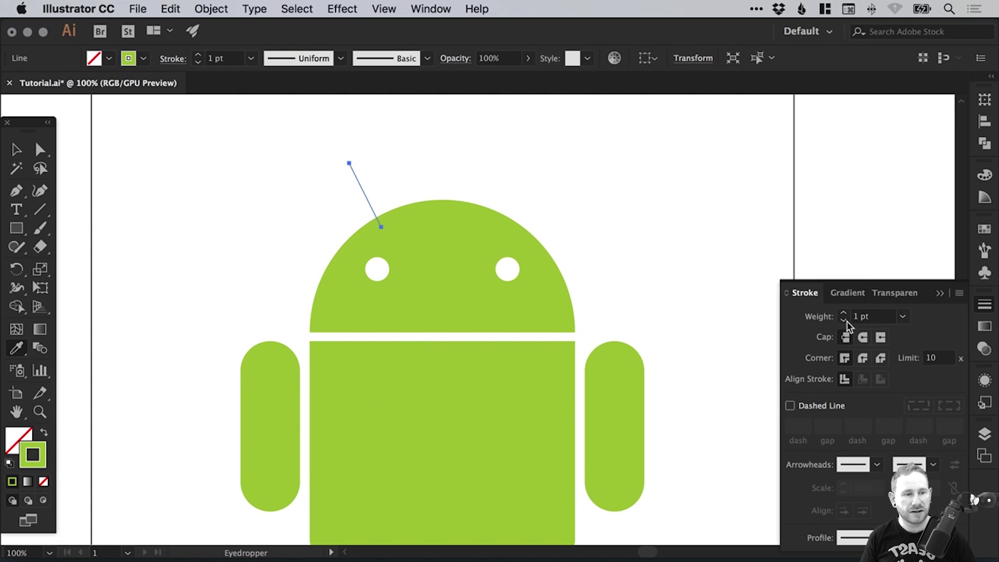
{"action": "left_click", "coordinate": [845, 314]}
{"action": "left_click", "coordinate": [844, 314]}
{"action": "left_click", "coordinate": [844, 313]}
{"action": "left_click", "coordinate": [844, 314]}
{"action": "left_click", "coordinate": [844, 313]}
{"action": "left_click", "coordinate": [845, 314]}
{"action": "left_click", "coordinate": [844, 314]}
{"action": "left_click", "coordinate": [845, 314]}
{"action": "left_click", "coordinate": [844, 314]}
{"action": "left_click", "coordinate": [844, 314]}
{"action": "left_click", "coordinate": [845, 314]}
{"action": "left_click", "coordinate": [843, 320]}
{"action": "left_click", "coordinate": [844, 320]}
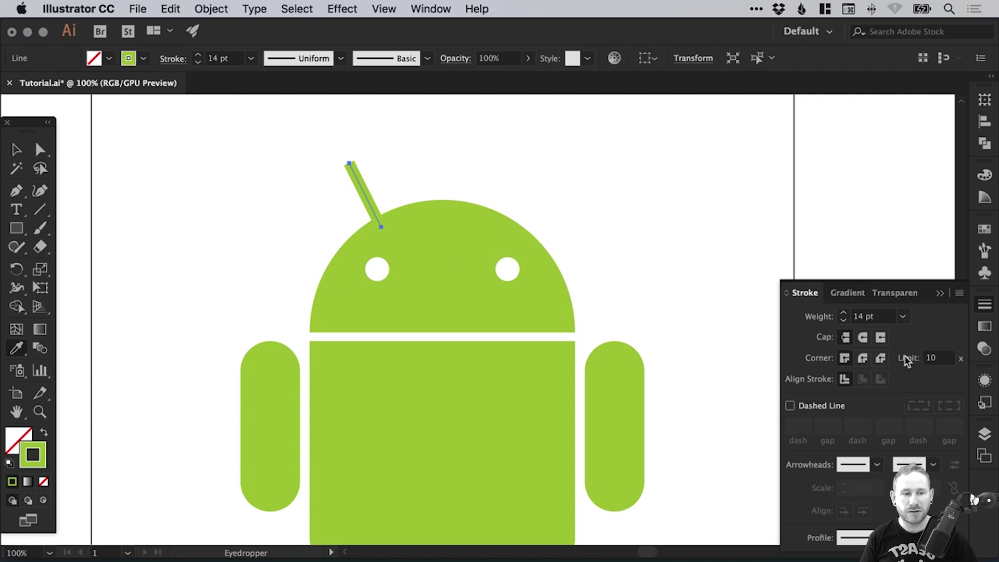
{"action": "left_click", "coordinate": [863, 338]}
Rotate the antenna slightly around its base so it angles outward
{"action": "key", "text": "v"}
{"action": "left_click", "coordinate": [436, 136]}
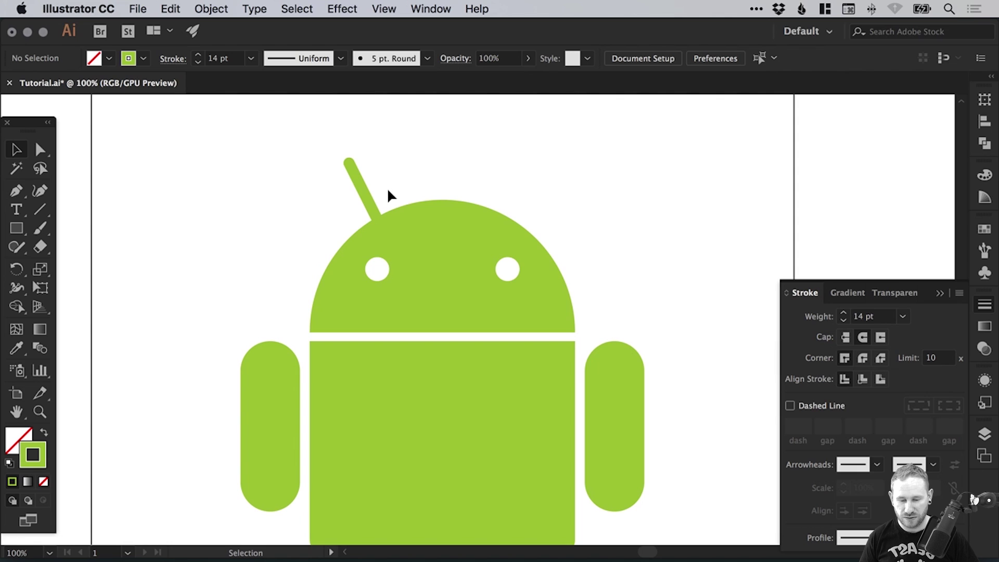
{"action": "left_click_drag", "start_coordinate": [367, 196], "coordinate": [369, 200]}
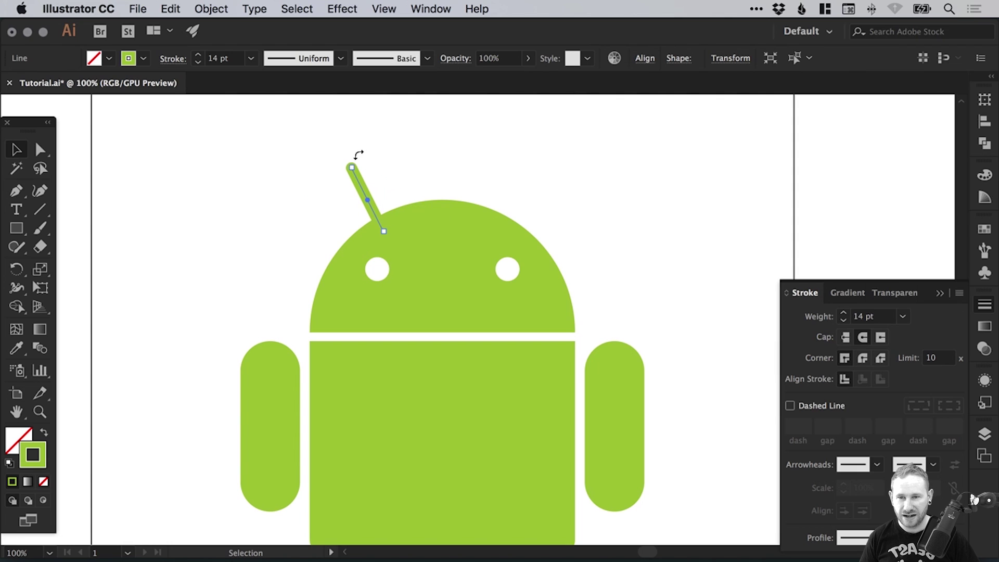
{"action": "left_click_drag", "start_coordinate": [357, 155], "coordinate": [346, 162]}
{"action": "left_click", "coordinate": [494, 154]}
{"action": "scroll", "coordinate": [494, 154], "scroll_direction": "down", "scroll_amount": 2}
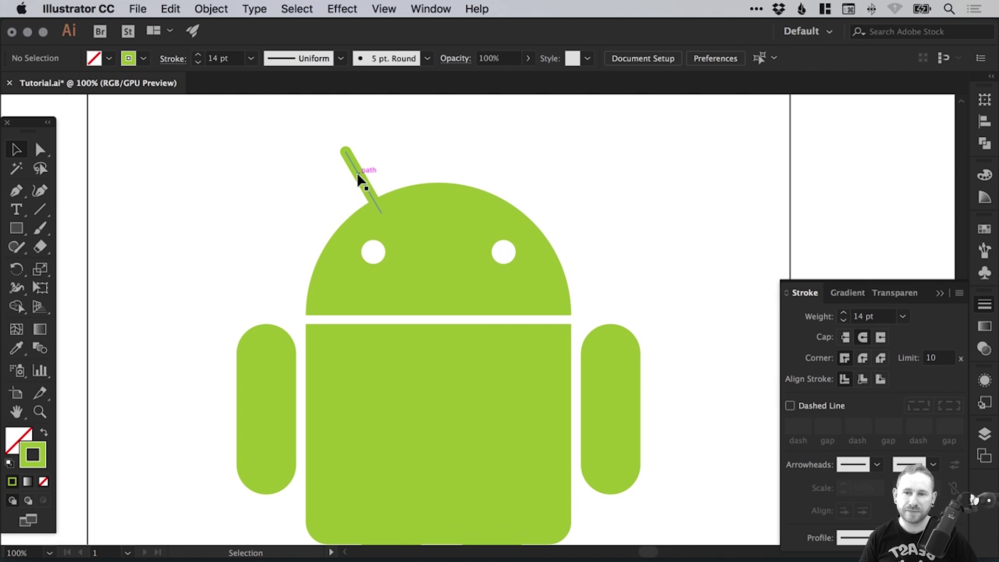
Mirror a copy of the antenna with Object > Transform > Reflect, Vertical axis
{"action": "left_click_drag", "start_coordinate": [353, 168], "coordinate": [447, 167]}
{"action": "left_click", "coordinate": [383, 166]}
{"action": "left_click", "coordinate": [211, 9]}
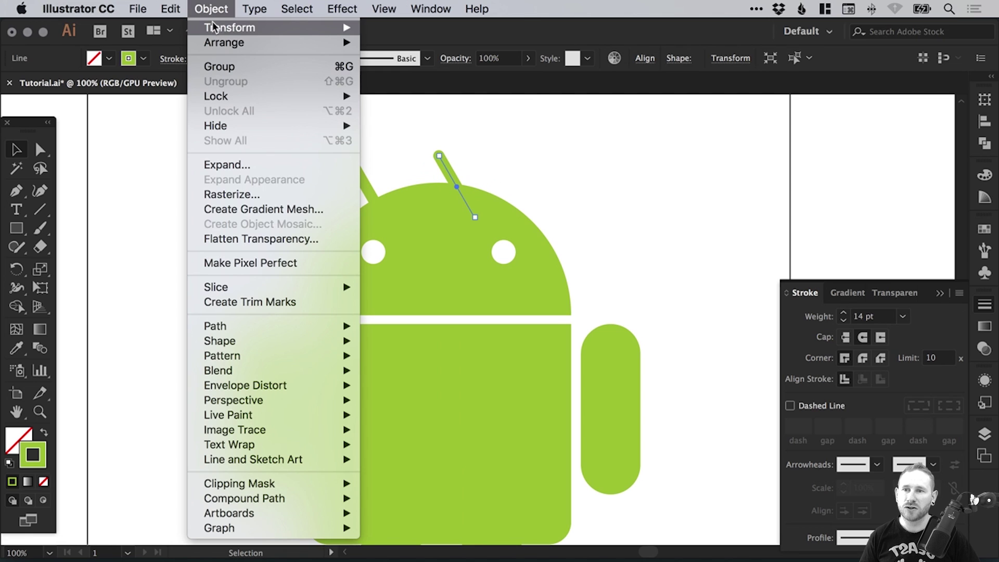
{"action": "mouse_move", "coordinate": [215, 29]}
{"action": "left_click", "coordinate": [399, 86]}
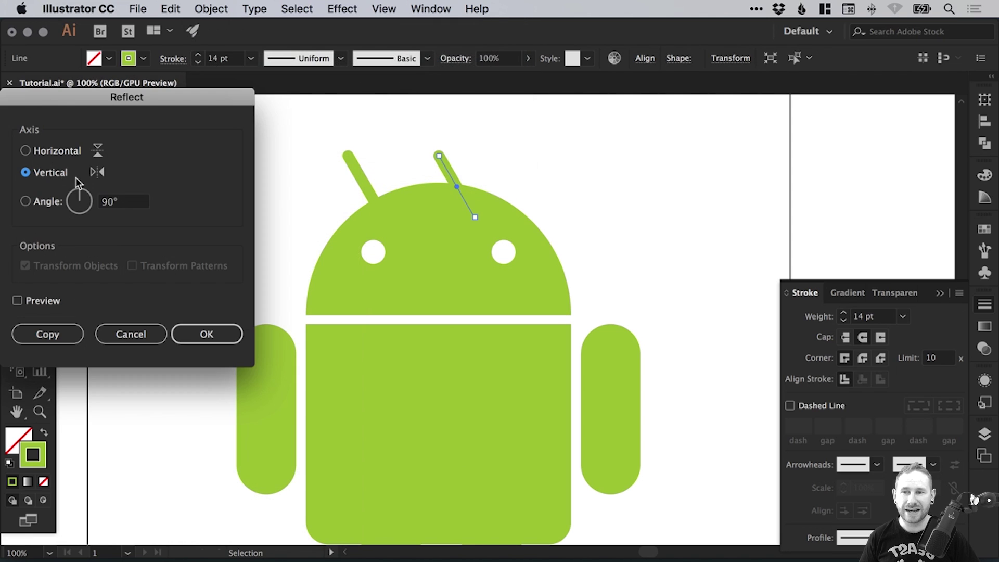
{"action": "left_click", "coordinate": [206, 333]}
{"action": "left_click", "coordinate": [647, 164]}
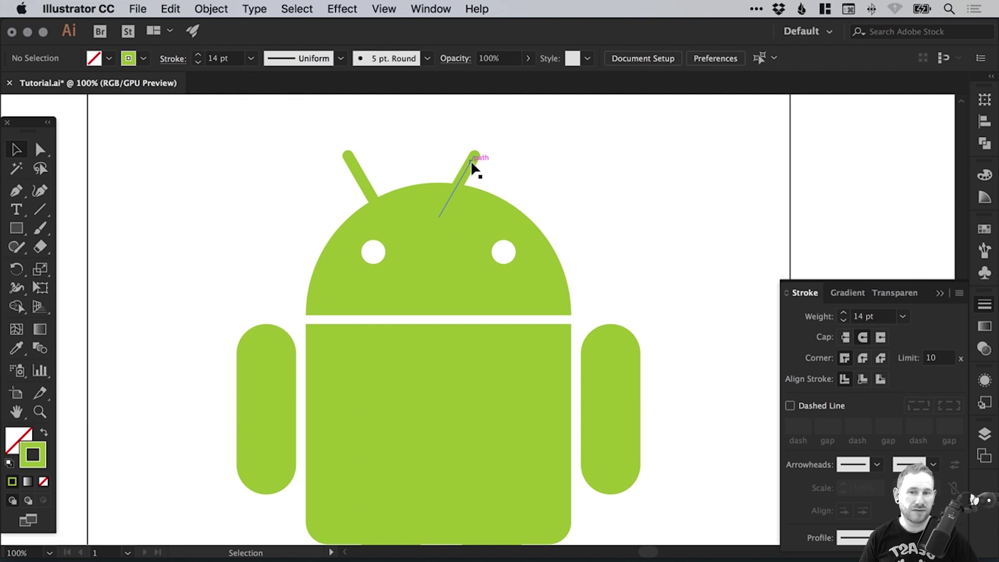
Move the mirrored antenna to the head's right side and shift both antennas to centre them
{"action": "left_click_drag", "start_coordinate": [472, 166], "coordinate": [497, 165]}
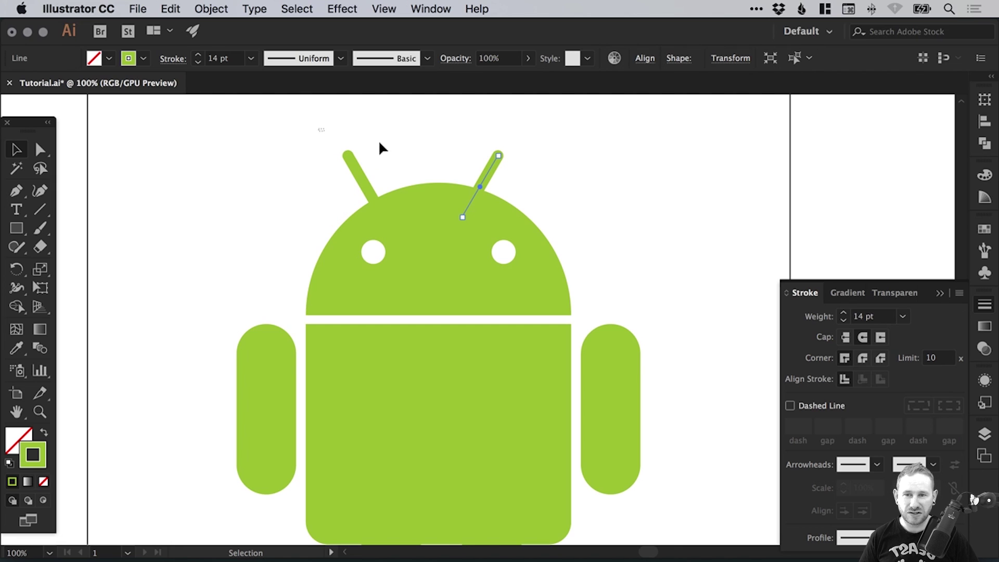
{"action": "left_click", "coordinate": [361, 175], "text": "shift"}
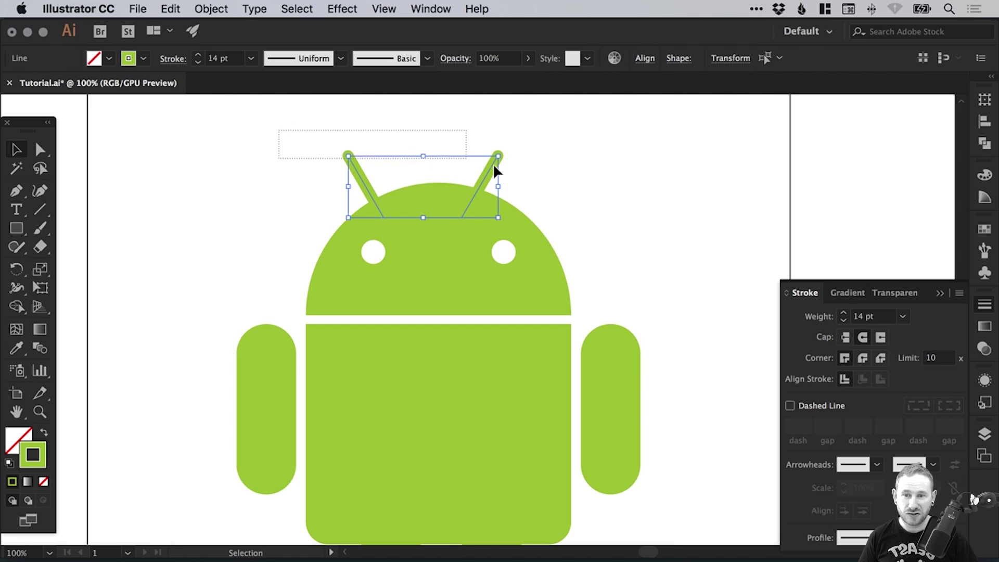
{"action": "left_click_drag", "start_coordinate": [494, 168], "coordinate": [518, 173]}
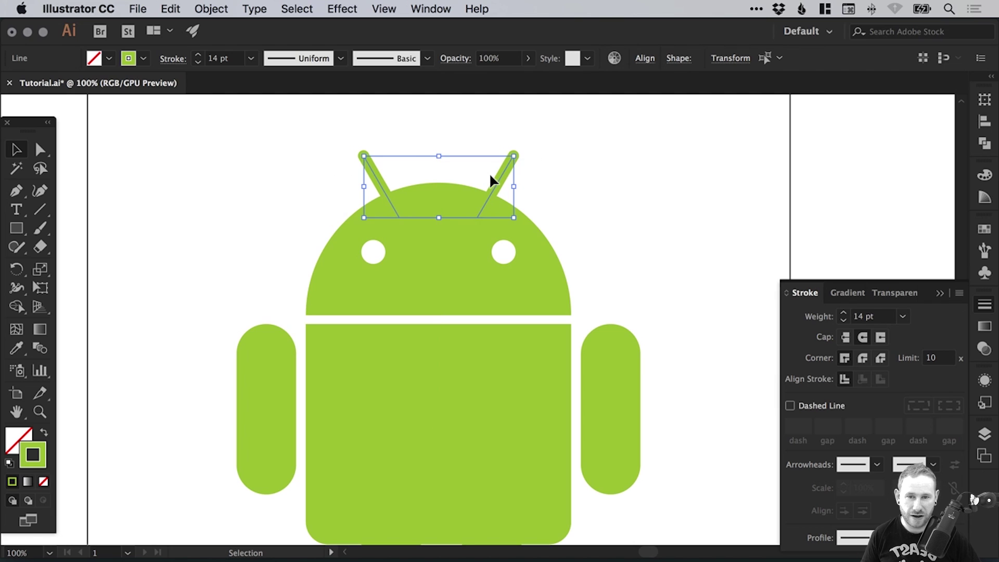
{"action": "left_click_drag", "start_coordinate": [498, 179], "coordinate": [498, 183]}
{"action": "left_click", "coordinate": [565, 175]}
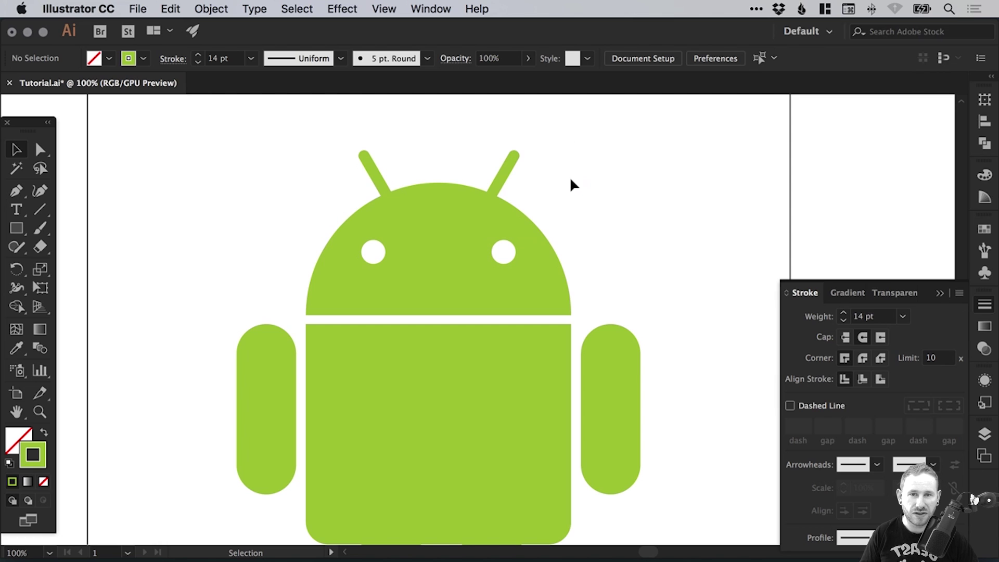
Fine-tune the antenna spacing, nudging the left antenna left and the right antenna right
{"action": "left_click_drag", "start_coordinate": [537, 194], "coordinate": [540, 178]}
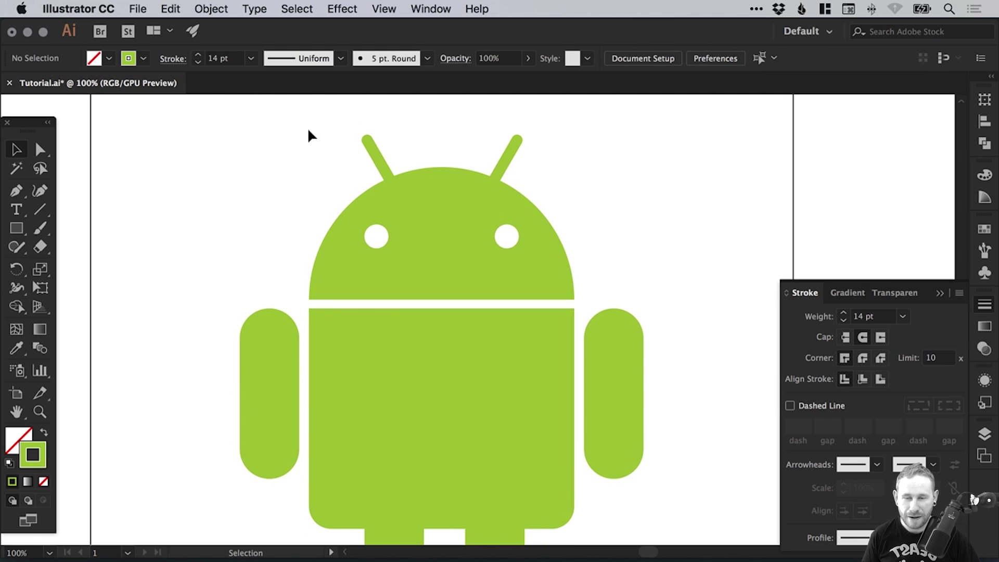
{"action": "left_click_drag", "start_coordinate": [438, 159], "coordinate": [434, 192]}
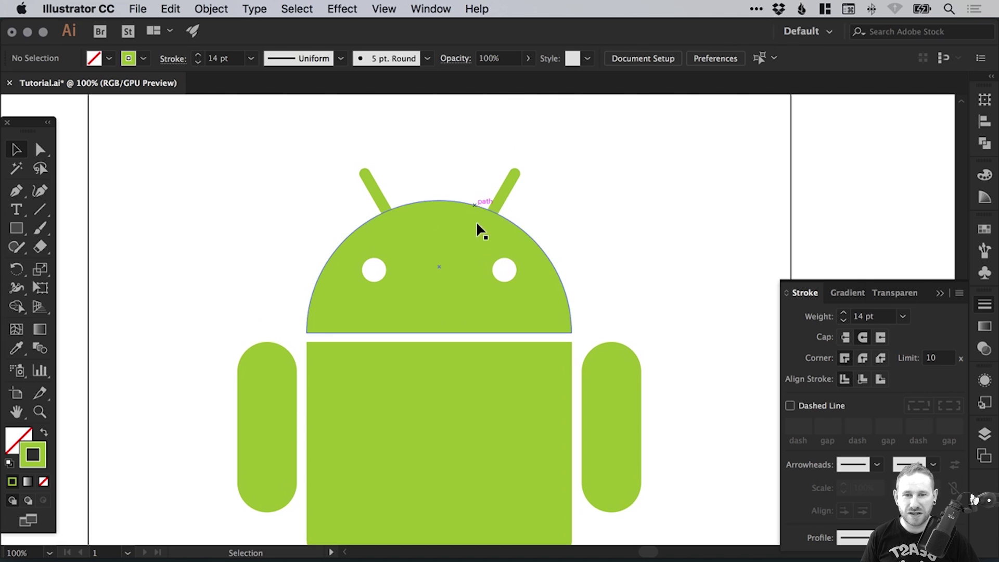
{"action": "key", "text": "super+shift+a"}
{"action": "left_click_drag", "start_coordinate": [371, 181], "coordinate": [366, 183]}
{"action": "left_click_drag", "start_coordinate": [508, 195], "coordinate": [516, 197]}
{"action": "left_click", "coordinate": [570, 181]}
{"action": "scroll", "coordinate": [546, 178], "scroll_direction": "down", "scroll_amount": 1}
{"action": "left_click_drag", "start_coordinate": [319, 158], "coordinate": [516, 182]}
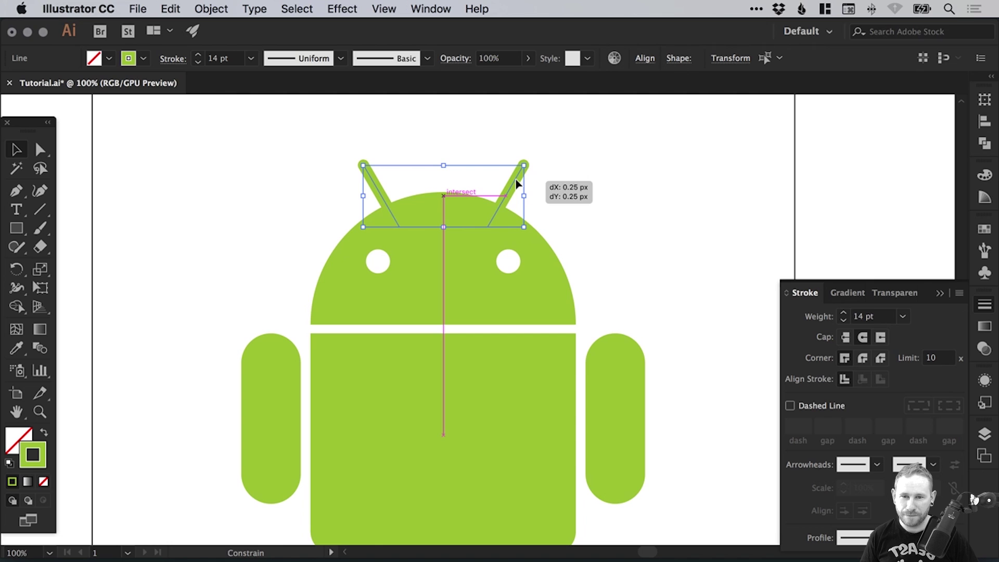
{"action": "left_click", "coordinate": [562, 189]}
{"action": "left_click_drag", "start_coordinate": [535, 216], "coordinate": [524, 202]}
{"action": "scroll", "coordinate": [523, 202], "scroll_direction": "down", "scroll_amount": 3}
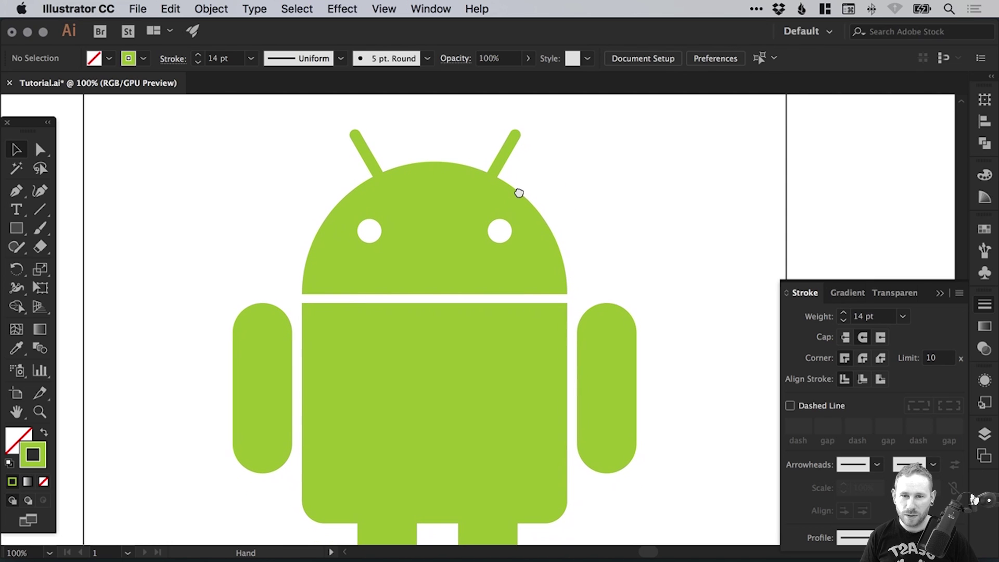
{"action": "left_click", "coordinate": [513, 185]}
Switch to Outline view and zoom in on the Android figure
{"action": "key", "text": "super+0"}
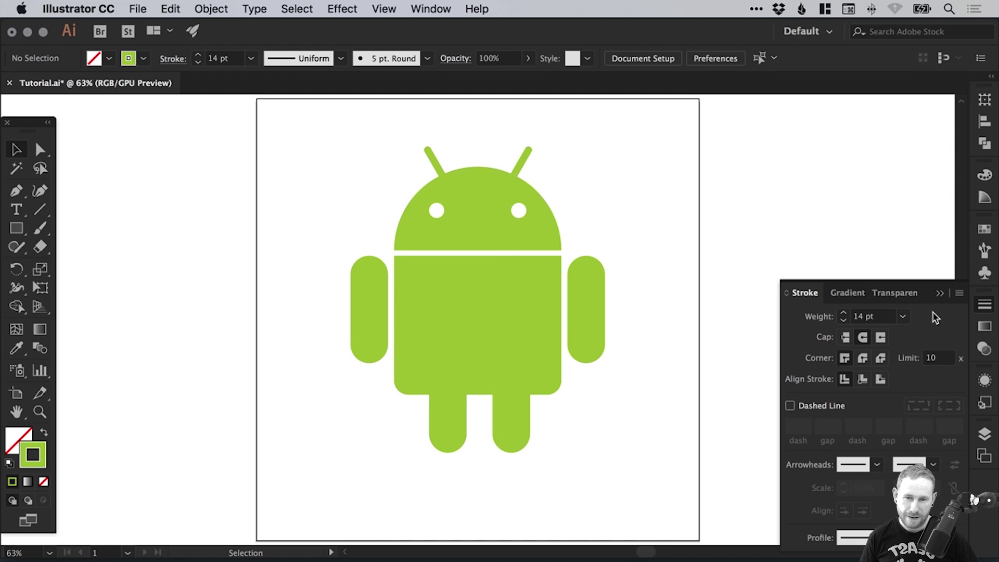
{"action": "left_click", "coordinate": [985, 306]}
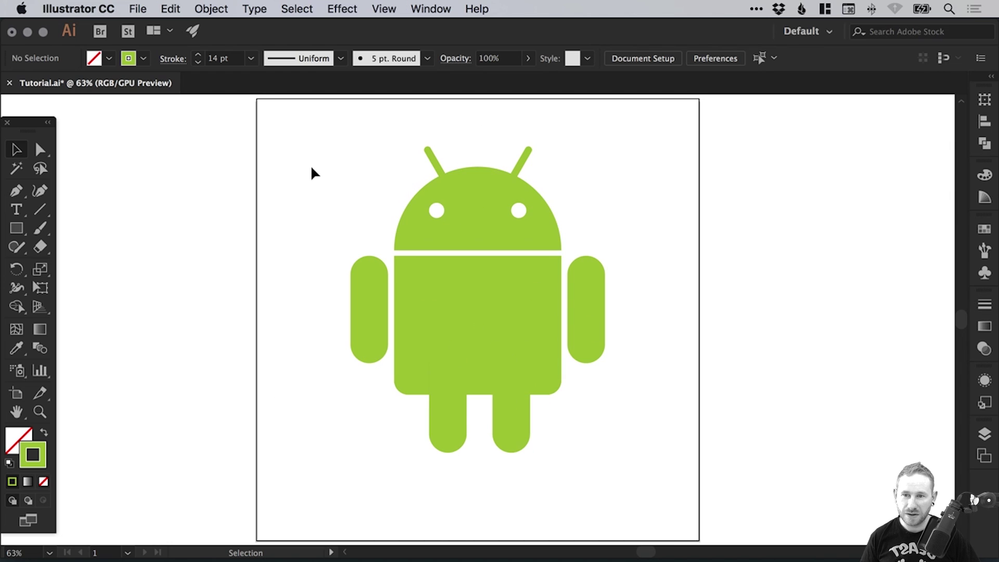
{"action": "key", "text": "super+y"}
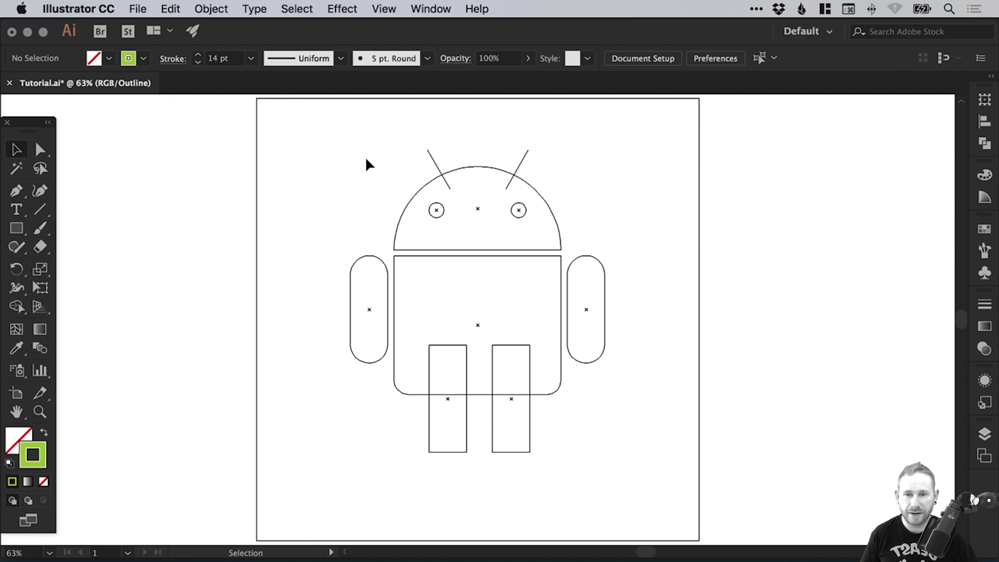
{"action": "key", "text": "super+space"}
{"action": "left_click_drag", "start_coordinate": [297, 145], "coordinate": [683, 517]}
{"action": "scroll", "coordinate": [514, 196], "scroll_direction": "up", "scroll_amount": 2}
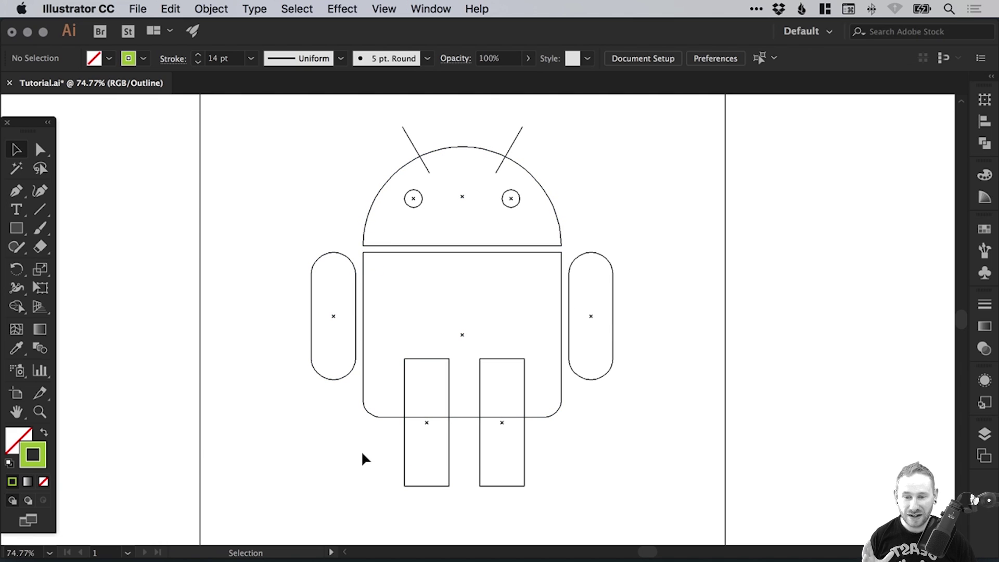
Select both leg rectangles and review their Round Corners appearance without changing anything
{"action": "left_click_drag", "start_coordinate": [330, 468], "coordinate": [499, 481]}
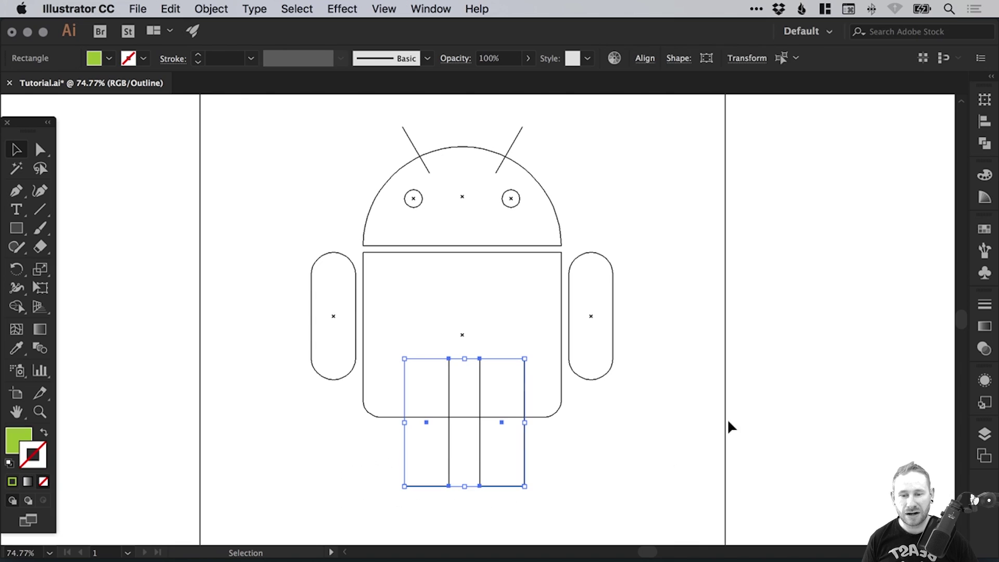
{"action": "left_click", "coordinate": [986, 382]}
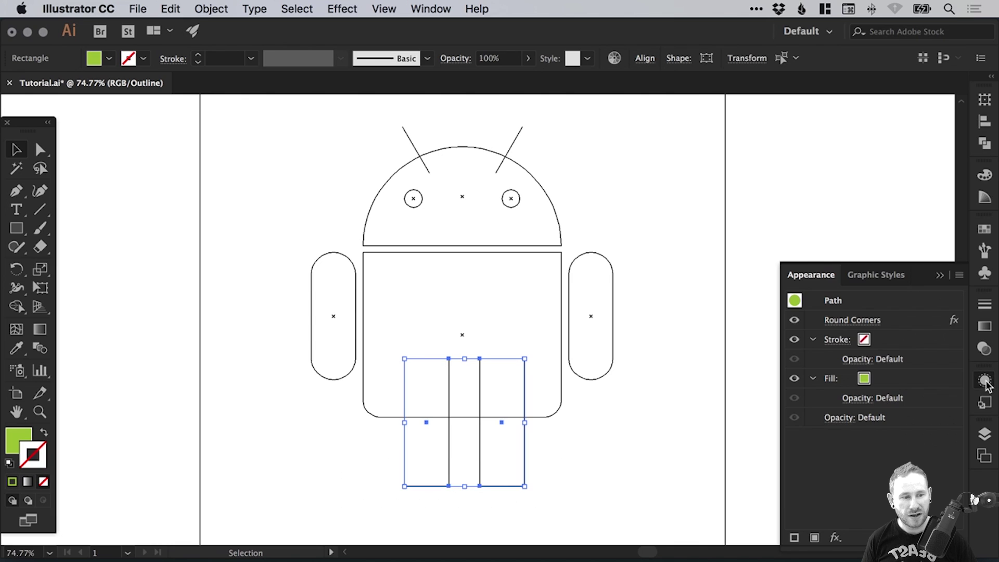
{"action": "left_click", "coordinate": [347, 7]}
{"action": "left_click", "coordinate": [347, 7]}
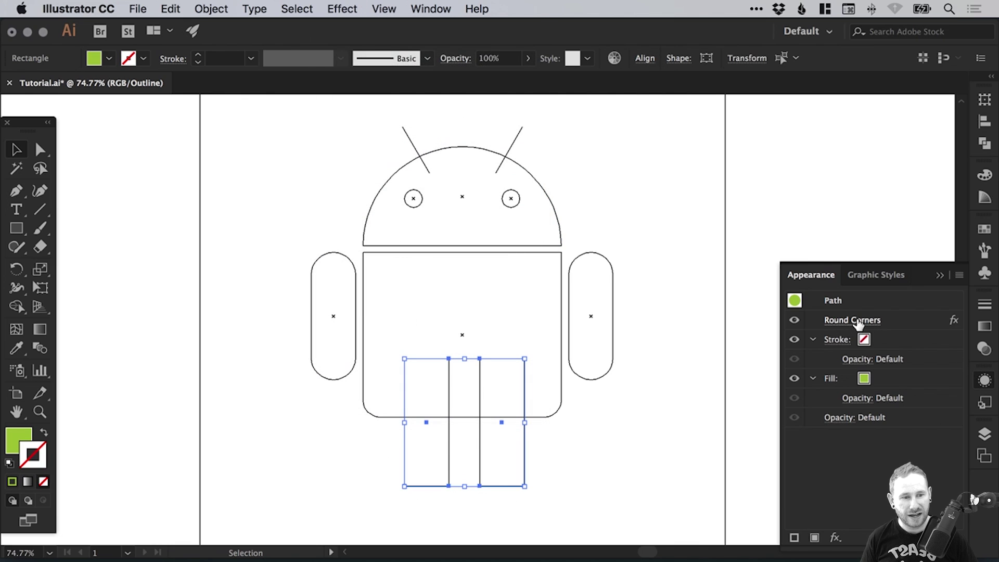
{"action": "left_click", "coordinate": [986, 381]}
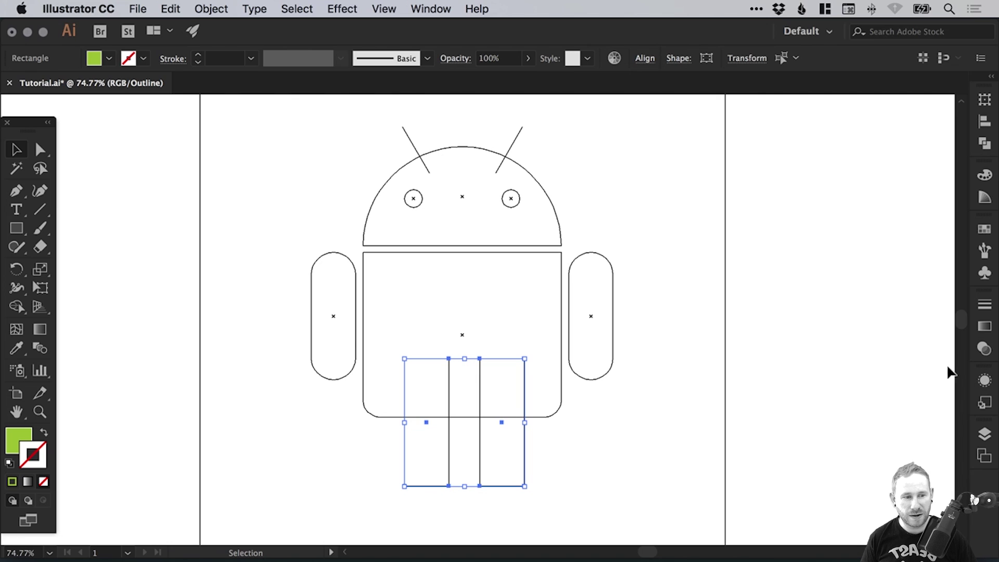
{"action": "left_click", "coordinate": [697, 310]}
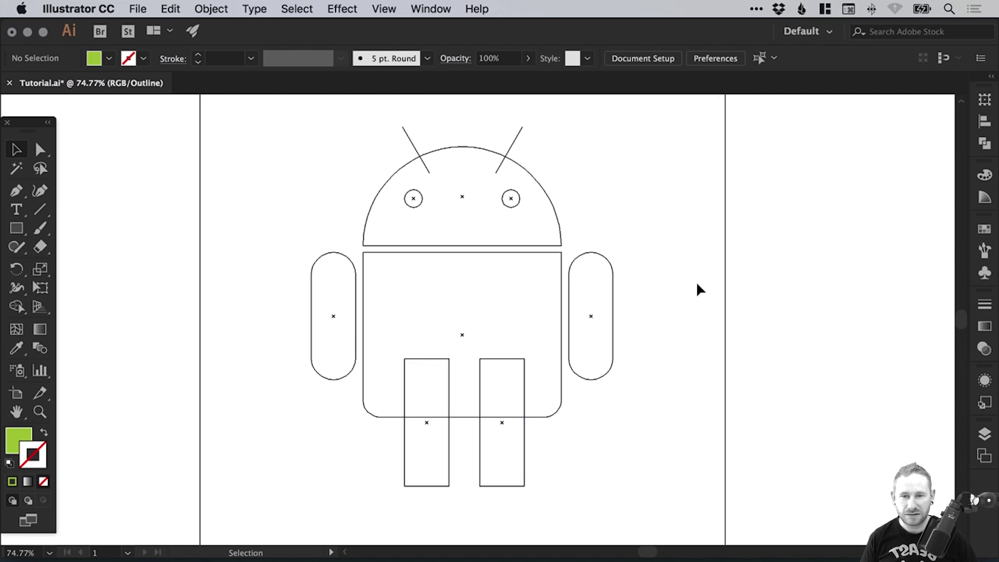
Return to colour preview, scale the whole Android down small, and zoom in on it
{"action": "key", "text": "super+y"}
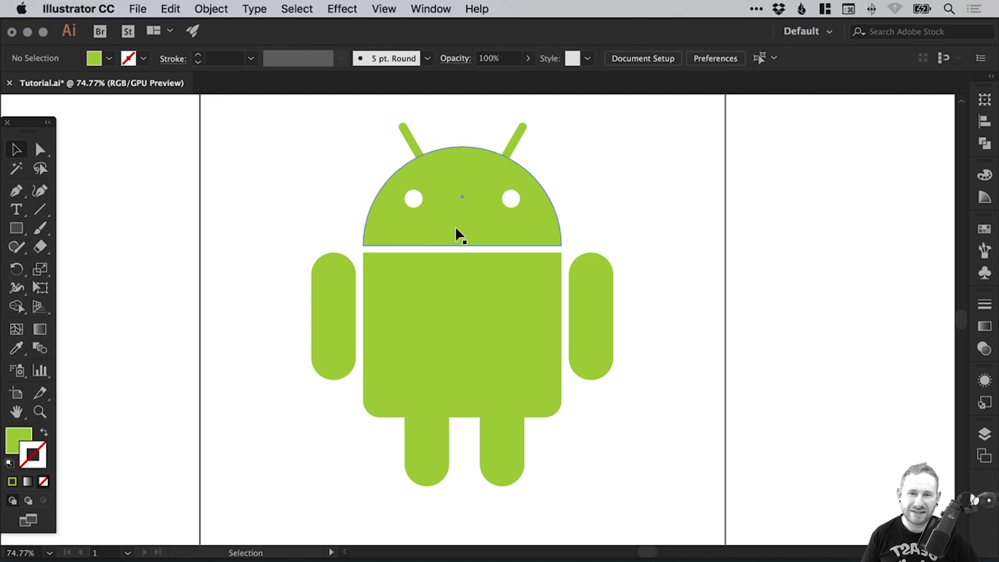
{"action": "left_click_drag", "start_coordinate": [255, 137], "coordinate": [614, 490]}
{"action": "left_click_drag", "start_coordinate": [614, 127], "coordinate": [421, 355]}
{"action": "left_click", "coordinate": [647, 286]}
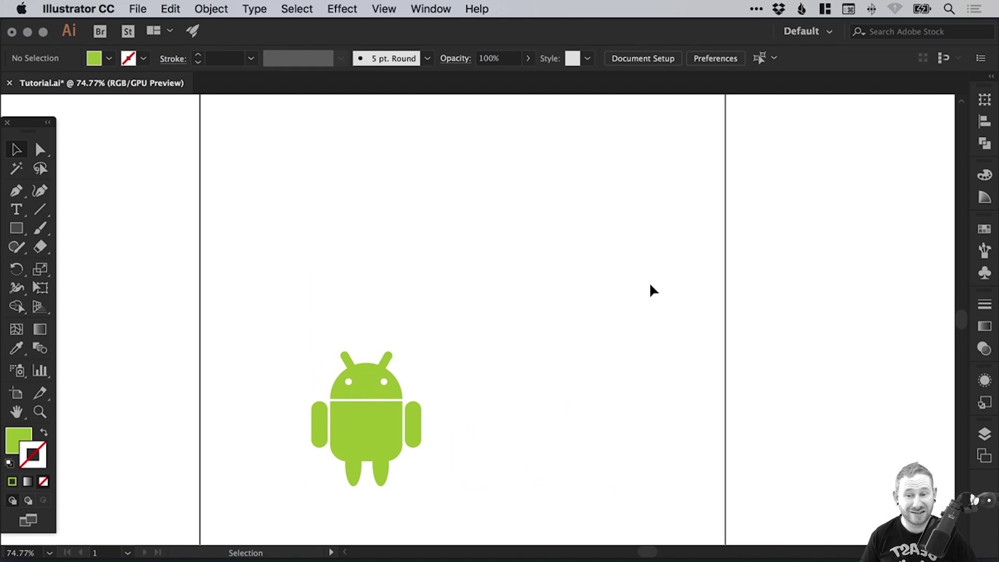
{"action": "key", "text": "ctrl+space"}
{"action": "left_click_drag", "start_coordinate": [395, 417], "coordinate": [473, 489]}
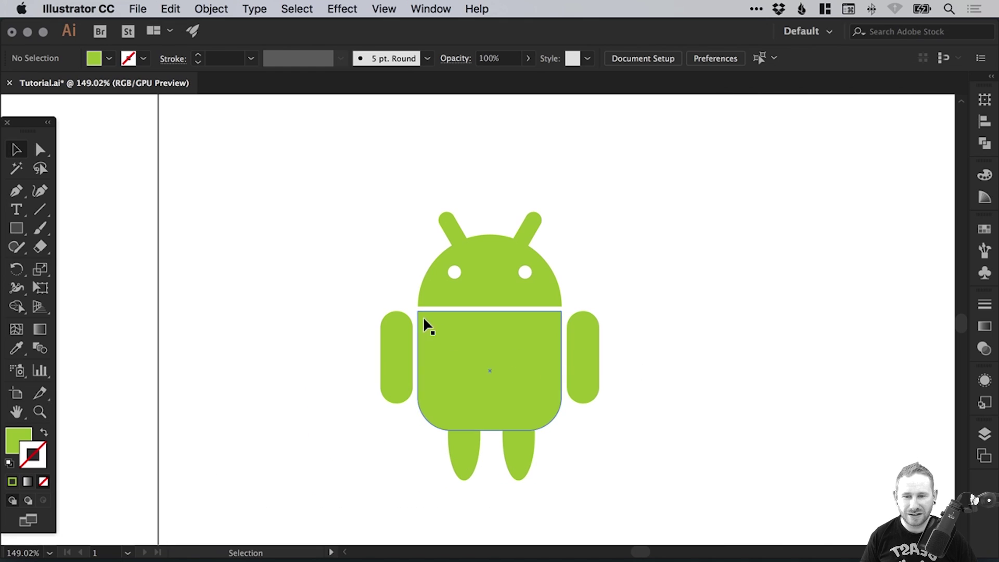
Zoom in on the Android, then fit the whole artboard in the window and deselect
{"action": "key", "text": "ctrl+space"}
{"action": "left_click_drag", "start_coordinate": [299, 141], "coordinate": [583, 493]}
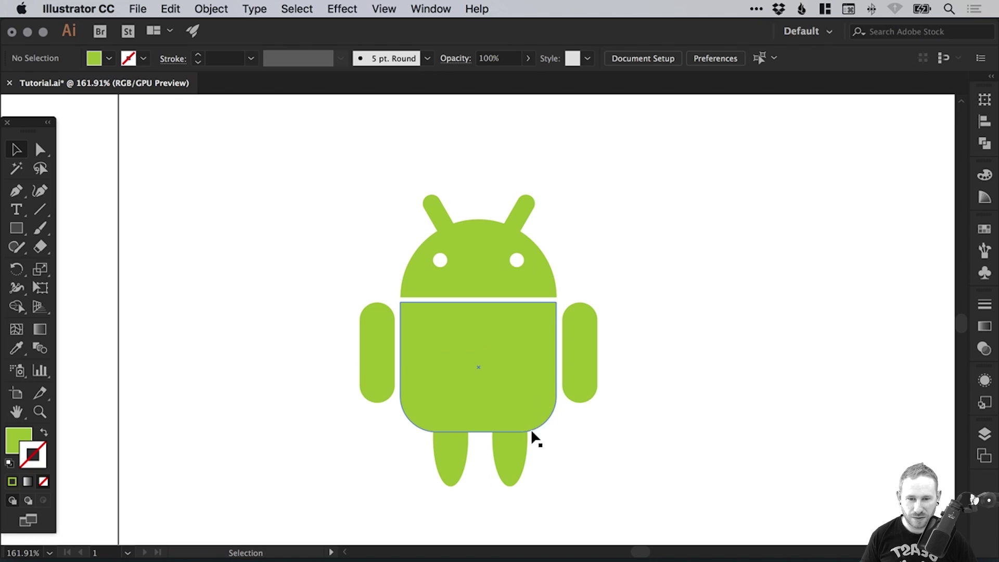
{"action": "key", "text": "super+0"}
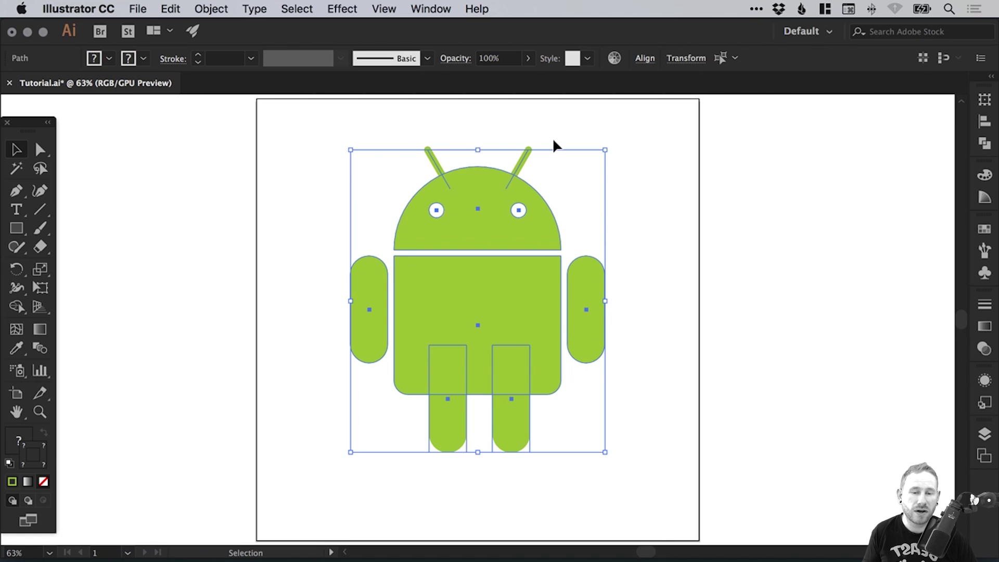
{"action": "left_click", "coordinate": [646, 201]}
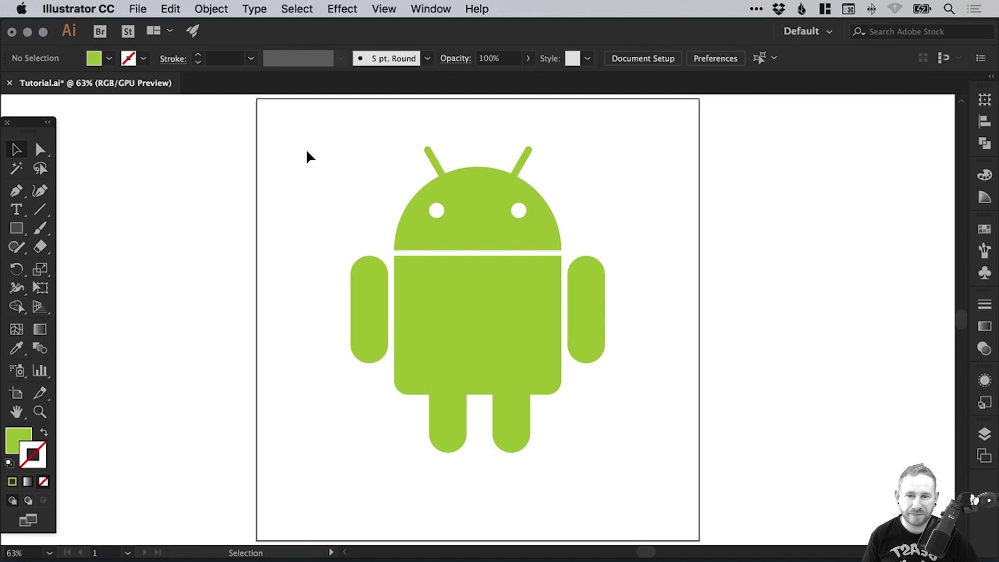
Marquee-select every Android shape, nudge it about 30 px lower, and refit the artboard in view
{"action": "left_click_drag", "start_coordinate": [292, 141], "coordinate": [624, 502]}
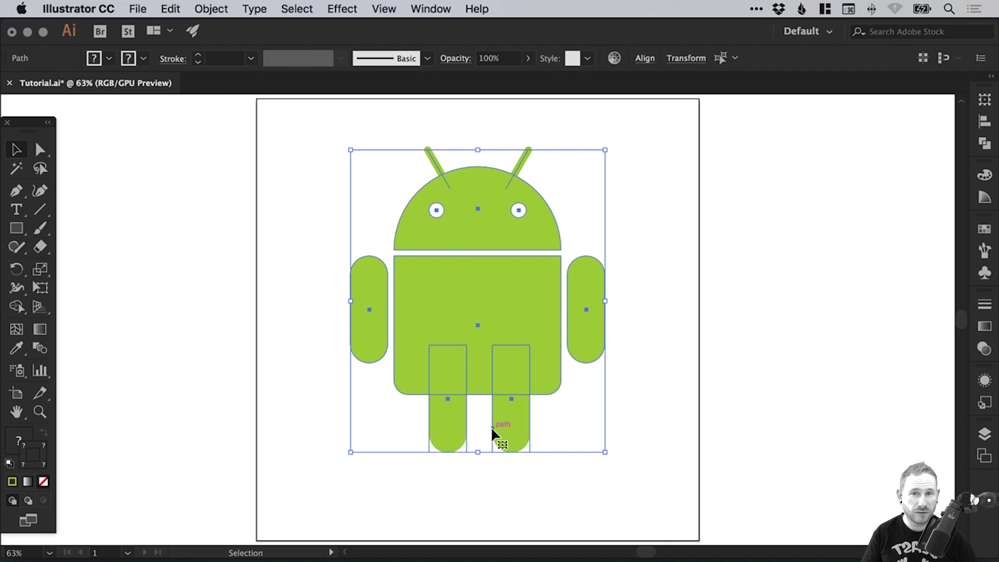
{"action": "scroll", "coordinate": [520, 263], "scroll_direction": "right", "scroll_amount": 5}
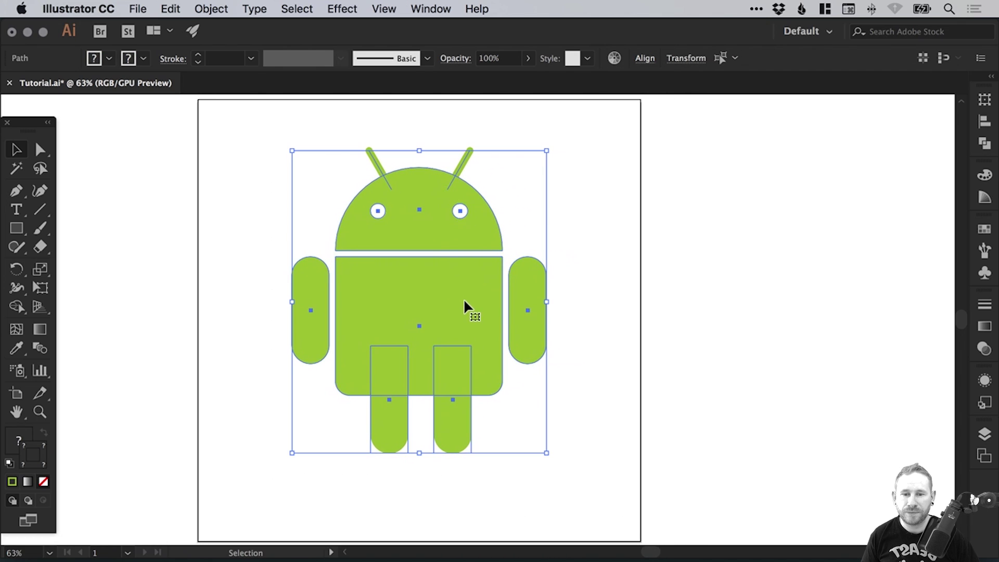
{"action": "left_click_drag", "start_coordinate": [464, 301], "coordinate": [465, 316]}
{"action": "scroll", "coordinate": [509, 312], "scroll_direction": "right", "scroll_amount": 10}
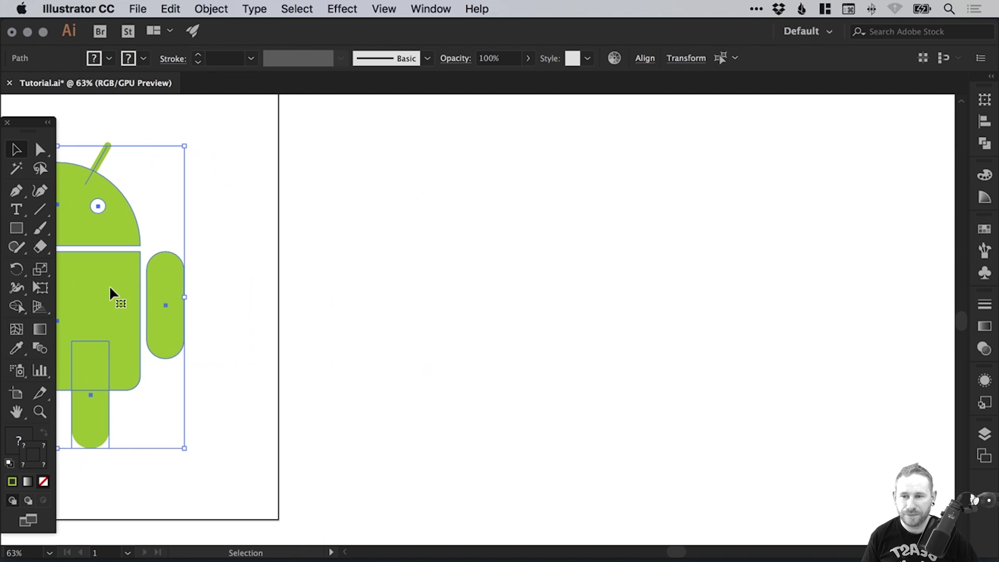
{"action": "left_click_drag", "start_coordinate": [108, 281], "coordinate": [894, 276]}
{"action": "mouse_move", "coordinate": [823, 244]}
{"action": "left_mouse_down"}
{"action": "mouse_move", "coordinate": [468, 243]}
{"action": "mouse_move", "coordinate": [805, 243]}
{"action": "left_mouse_up"}
{"action": "left_click_drag", "start_coordinate": [327, 261], "coordinate": [495, 238]}
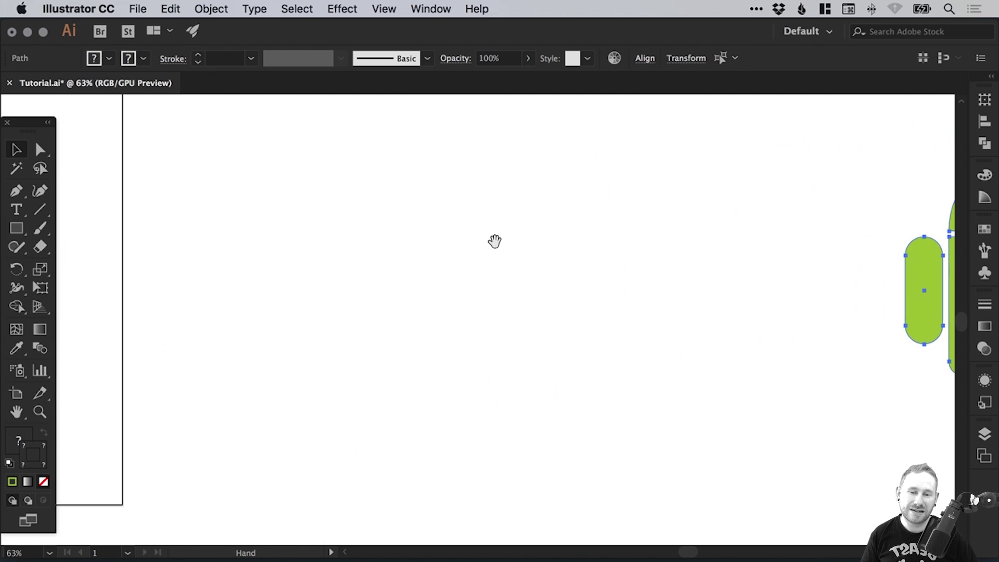
{"action": "key", "text": "super+z"}
{"action": "key", "text": "super+0"}
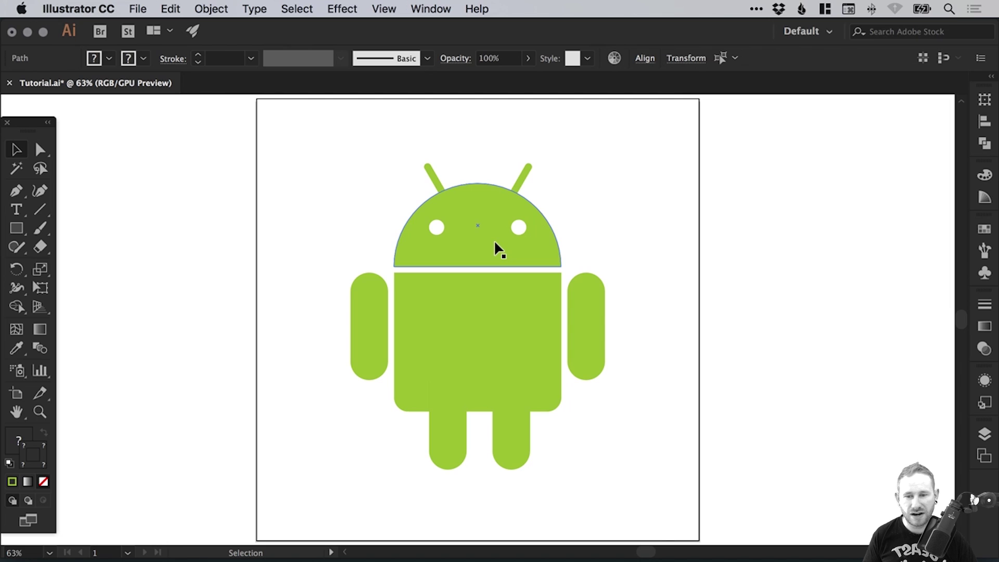
Select the whole Android and apply Expand Appearance to make the legs' rounded corners real shapes
{"action": "left_click", "coordinate": [581, 183]}
{"action": "left_click", "coordinate": [636, 162]}
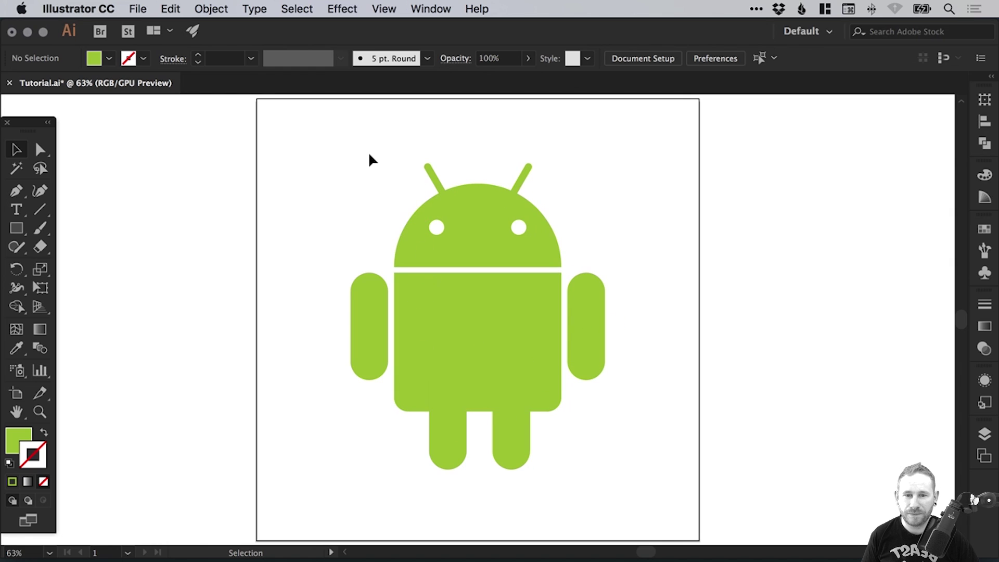
{"action": "left_click_drag", "start_coordinate": [307, 150], "coordinate": [655, 487]}
{"action": "left_click", "coordinate": [217, 9]}
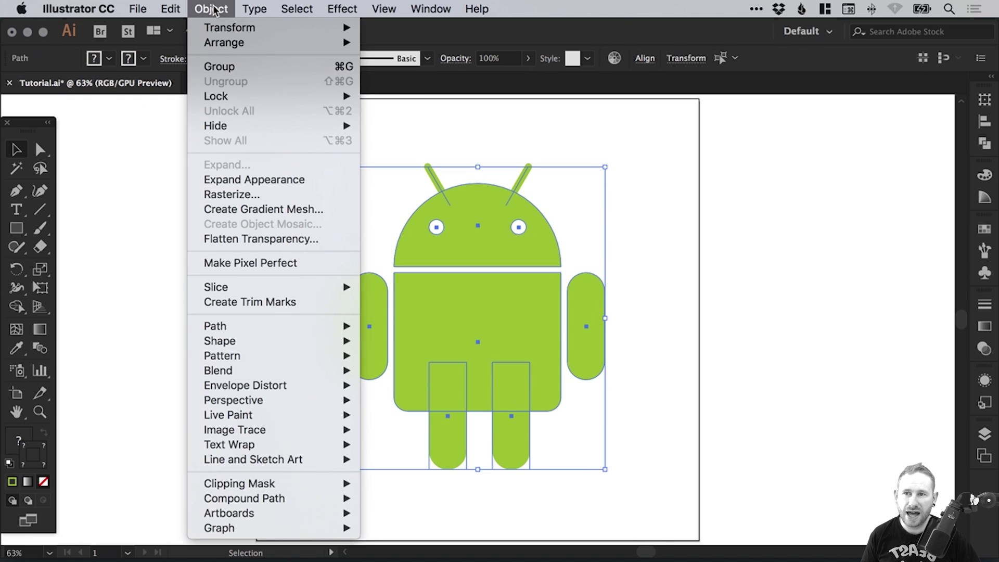
{"action": "left_click", "coordinate": [236, 179]}
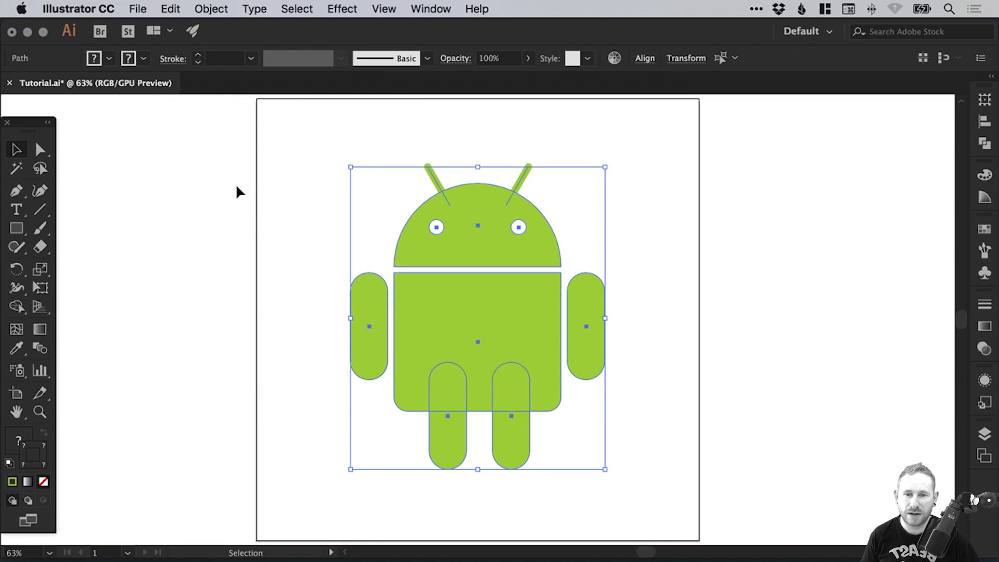
{"action": "key", "text": "super"}
{"action": "mouse_move", "coordinate": [447, 458]}
{"action": "left_mouse_down"}
{"action": "mouse_move", "coordinate": [430, 459]}
{"action": "mouse_move", "coordinate": [431, 473]}
{"action": "mouse_move", "coordinate": [461, 458]}
{"action": "left_mouse_up"}
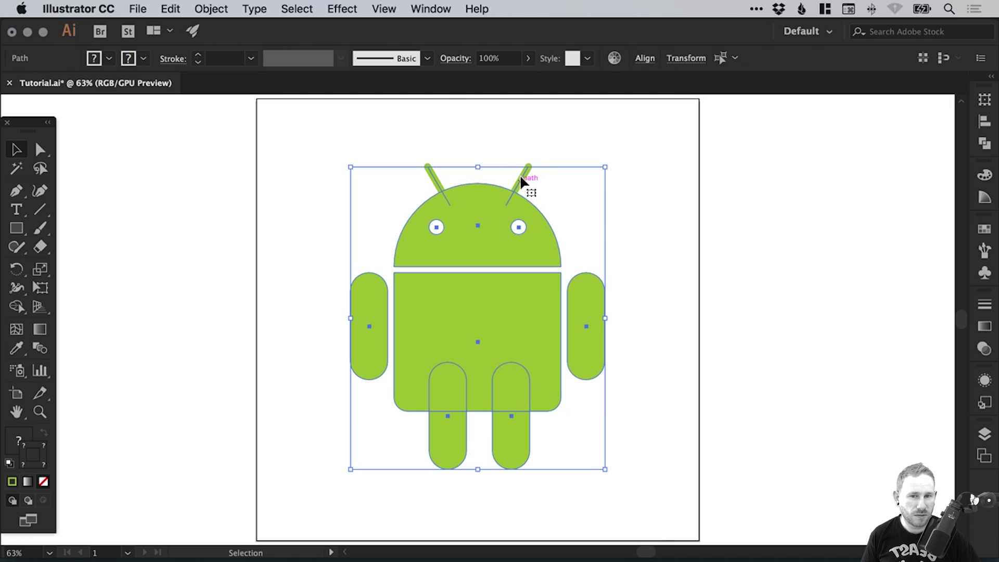
Expand the fills and strokes into filled shapes, then deselect the Android
{"action": "left_click", "coordinate": [210, 9]}
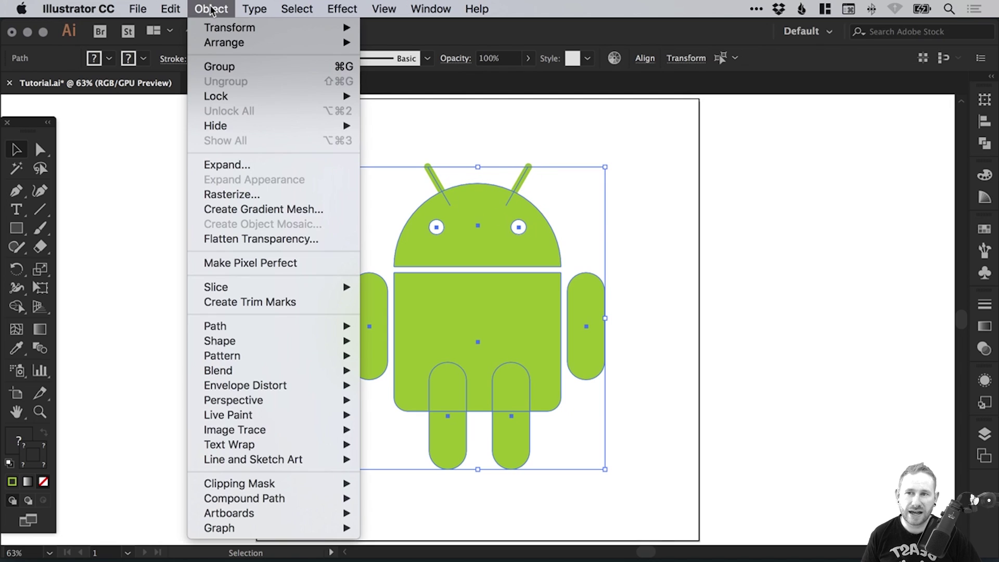
{"action": "left_click", "coordinate": [278, 165]}
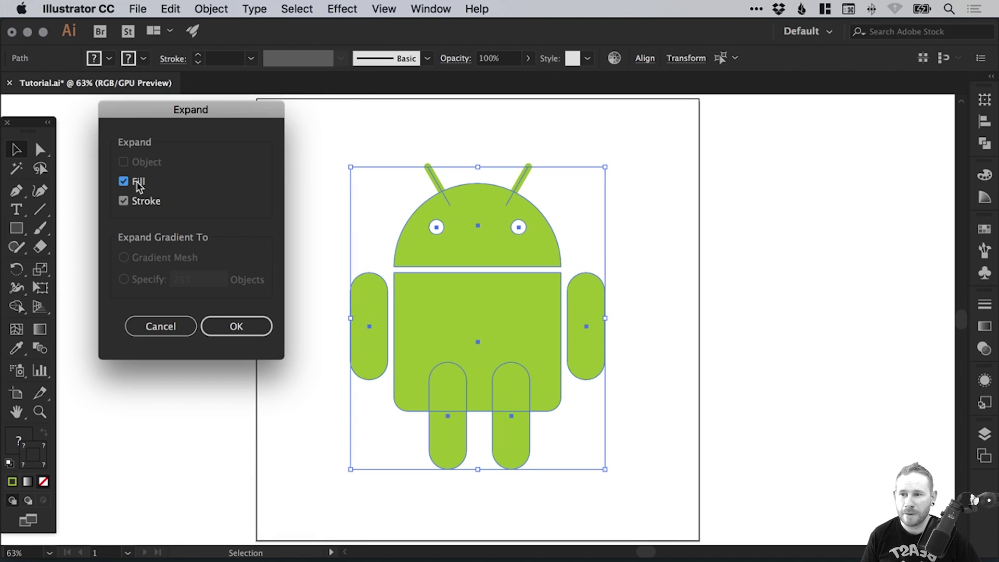
{"action": "left_click", "coordinate": [237, 328]}
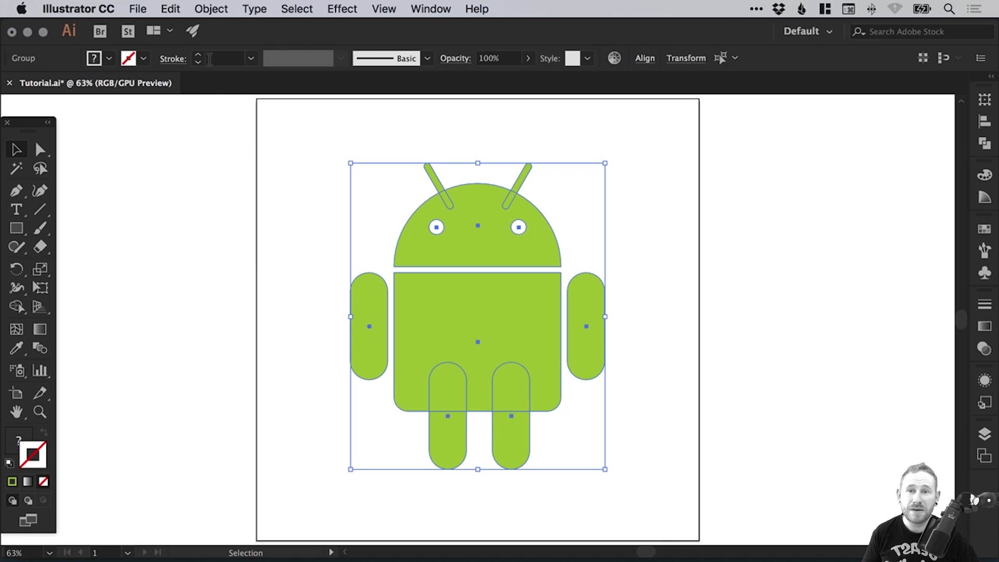
{"action": "left_click", "coordinate": [211, 9]}
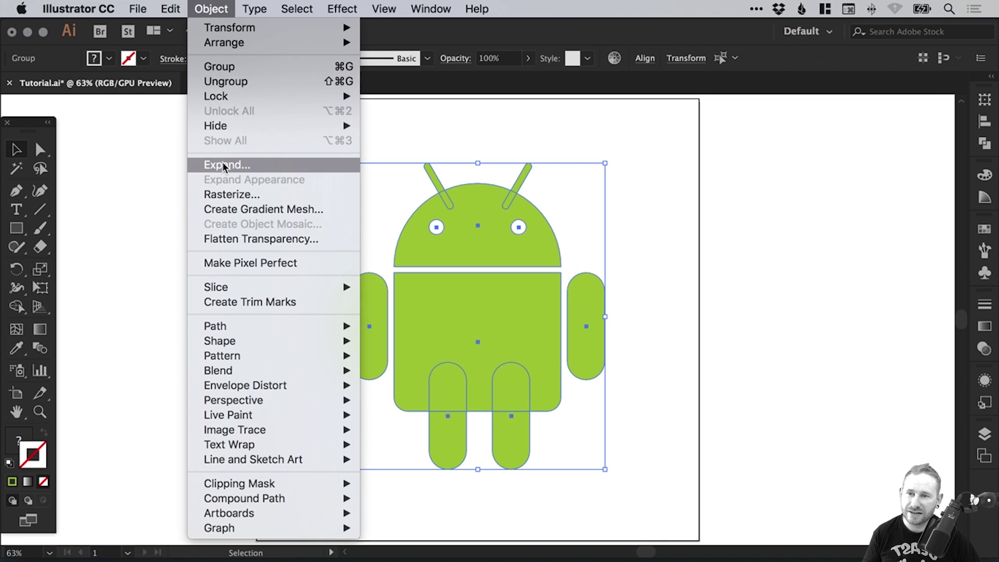
{"action": "left_click", "coordinate": [273, 164]}
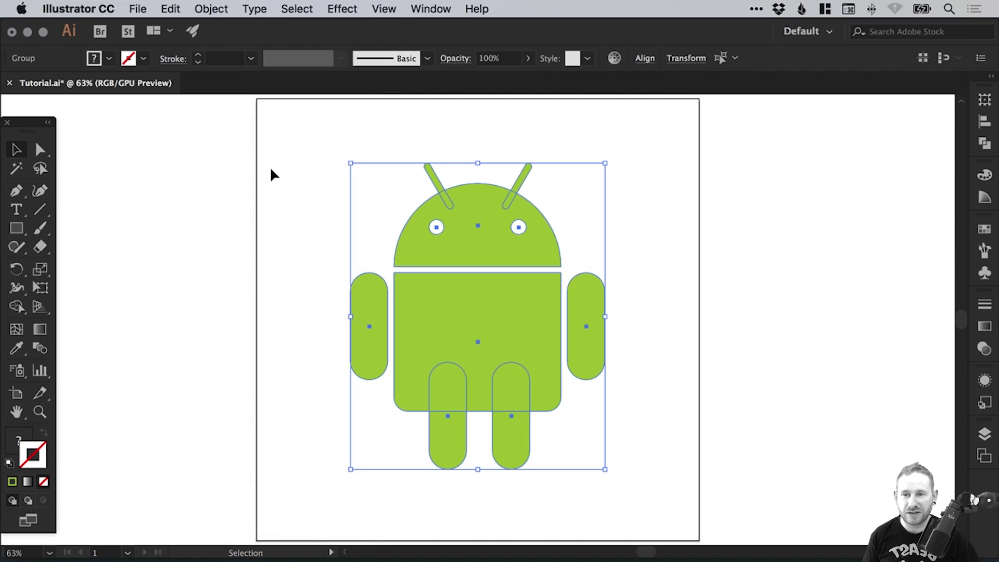
{"action": "left_click", "coordinate": [305, 230]}
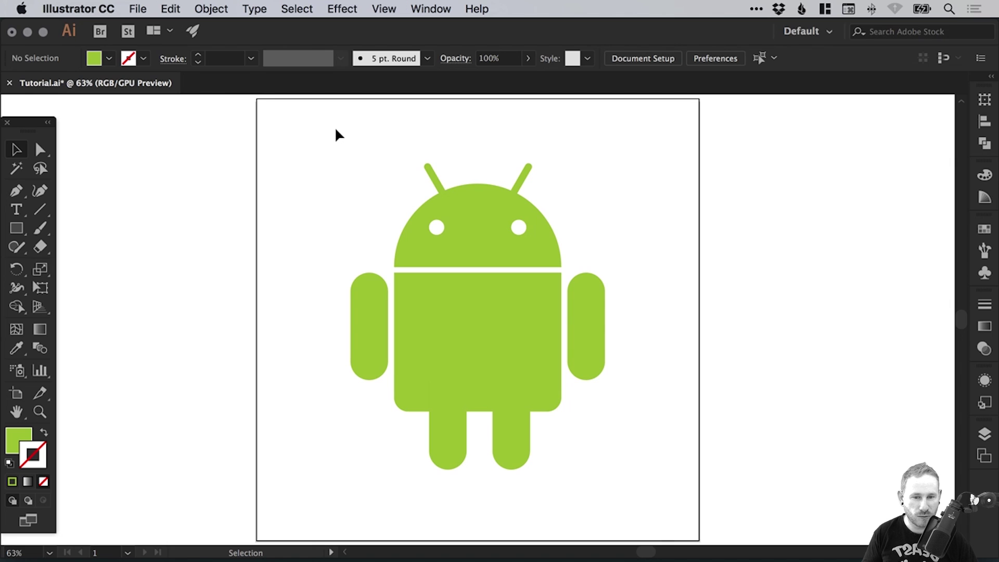
Select the two legs and review their appearance details, then deselect them
{"action": "left_click_drag", "start_coordinate": [365, 460], "coordinate": [434, 451]}
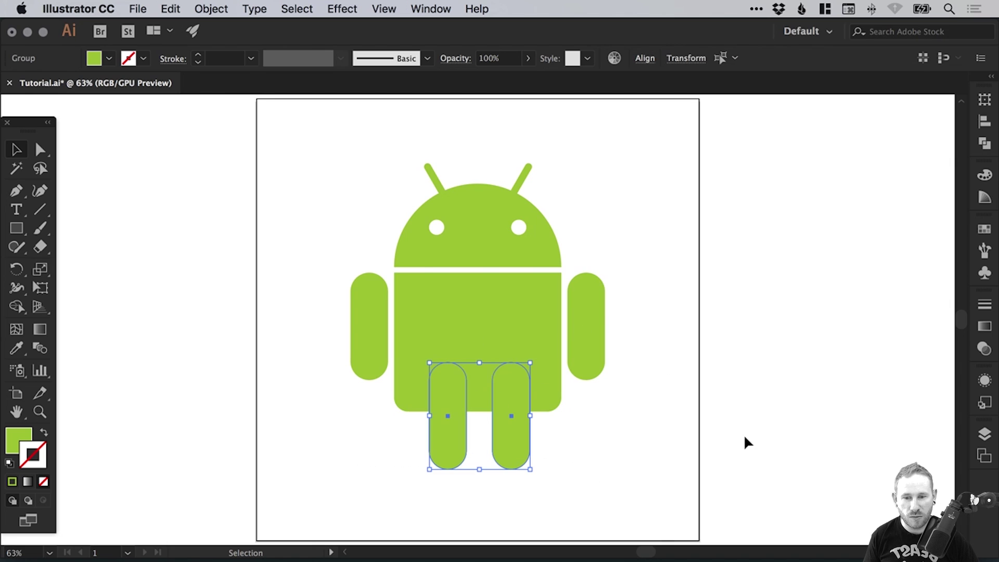
{"action": "left_click", "coordinate": [984, 381]}
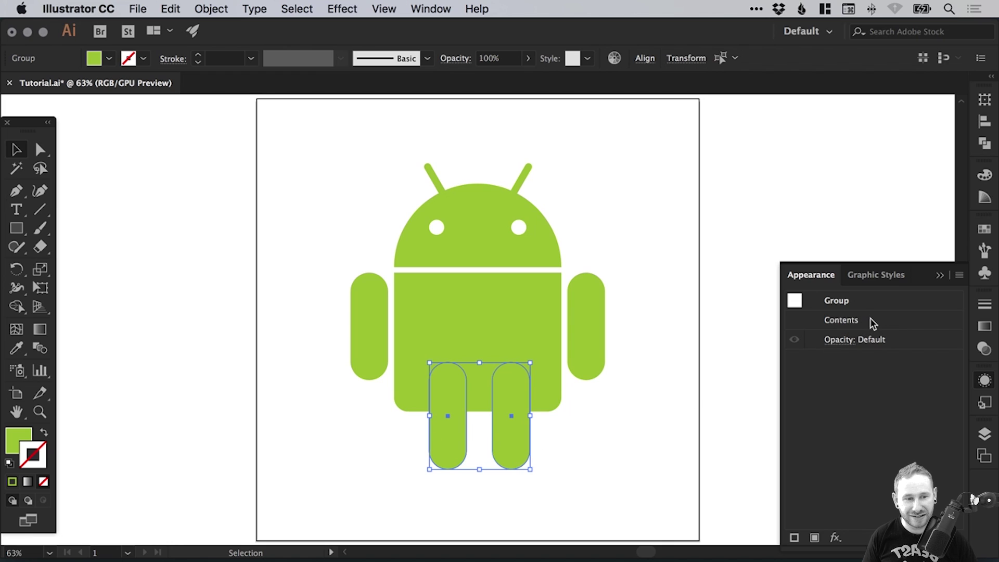
{"action": "left_click", "coordinate": [978, 381]}
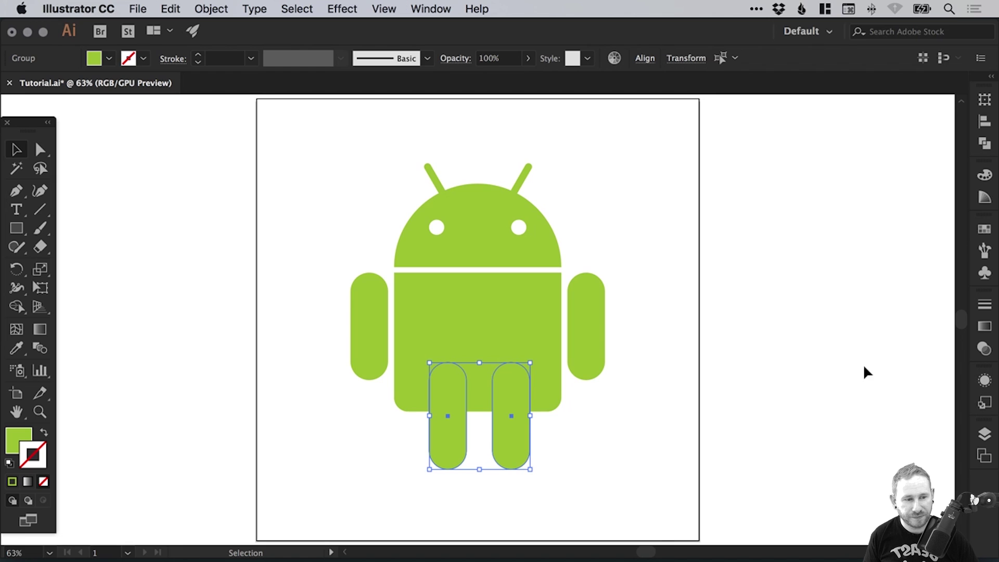
{"action": "left_click", "coordinate": [647, 321]}
Inspect the expanded antennas and legs in Outline view, then return to full-colour preview
{"action": "key", "text": "a"}
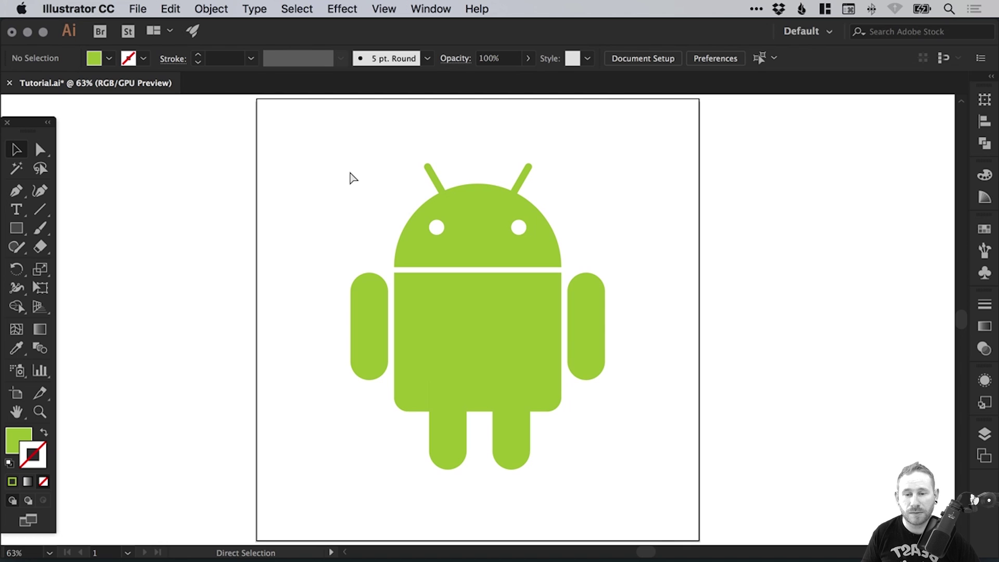
{"action": "key", "text": "super+y"}
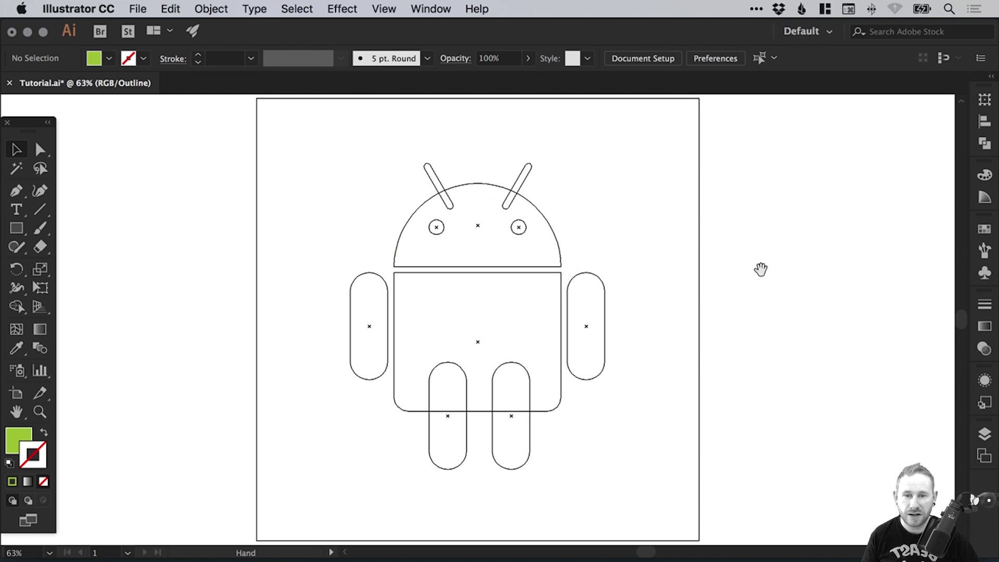
{"action": "scroll", "coordinate": [765, 267], "scroll_direction": "right", "scroll_amount": 10}
{"action": "scroll", "coordinate": [509, 245], "scroll_direction": "left", "scroll_amount": 15}
{"action": "scroll", "coordinate": [370, 252], "scroll_direction": "right", "scroll_amount": 15}
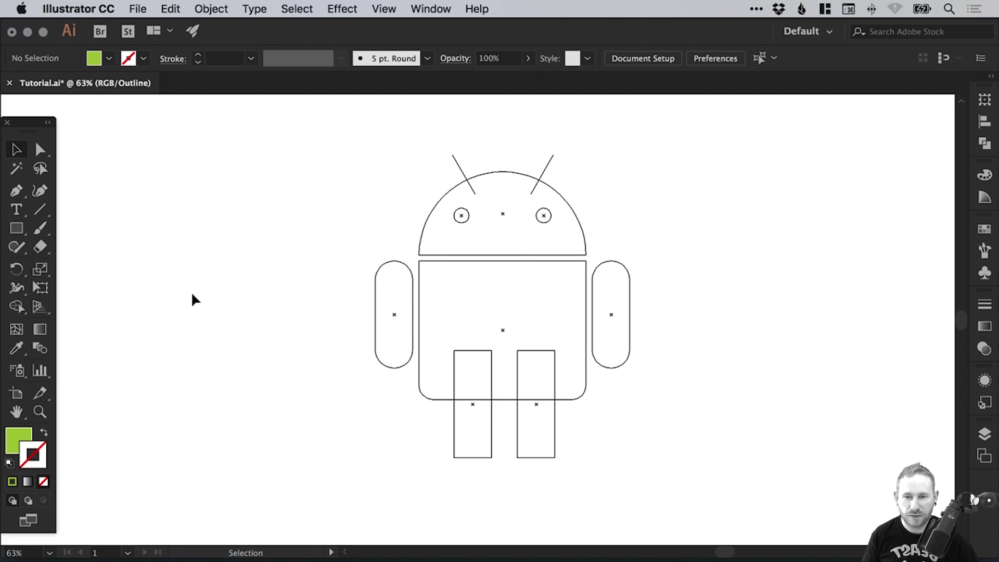
{"action": "key", "text": "a"}
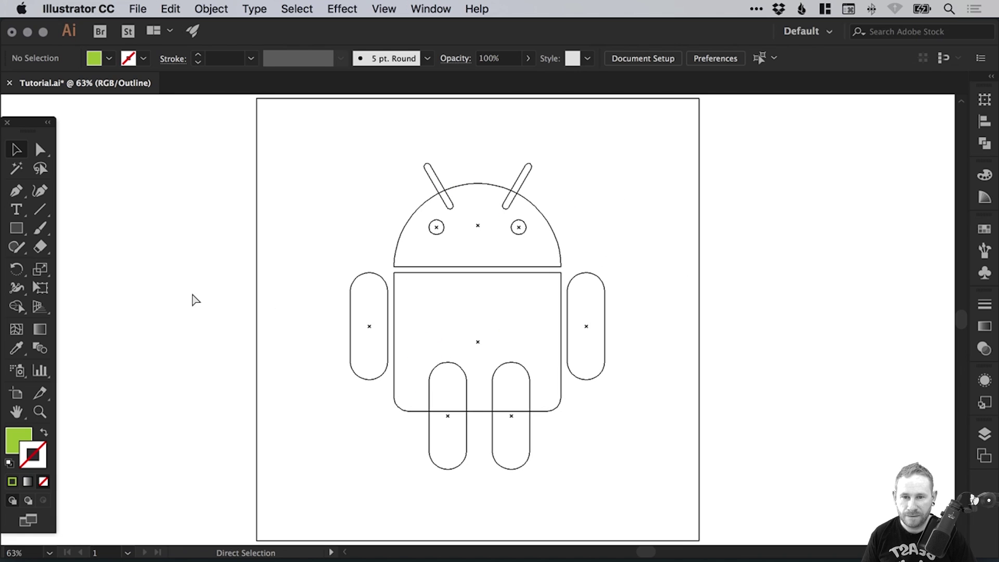
{"action": "key", "text": "v"}
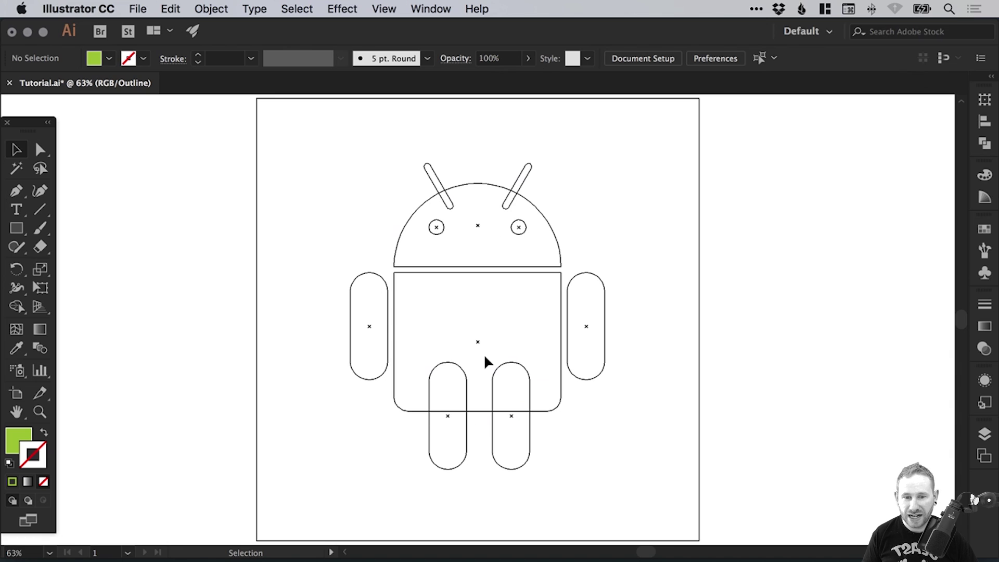
{"action": "key", "text": "a"}
{"action": "key", "text": "super+y"}
Check the fill of the left leg and left antenna, then deselect everything
{"action": "key", "text": "v"}
{"action": "left_click", "coordinate": [444, 443]}
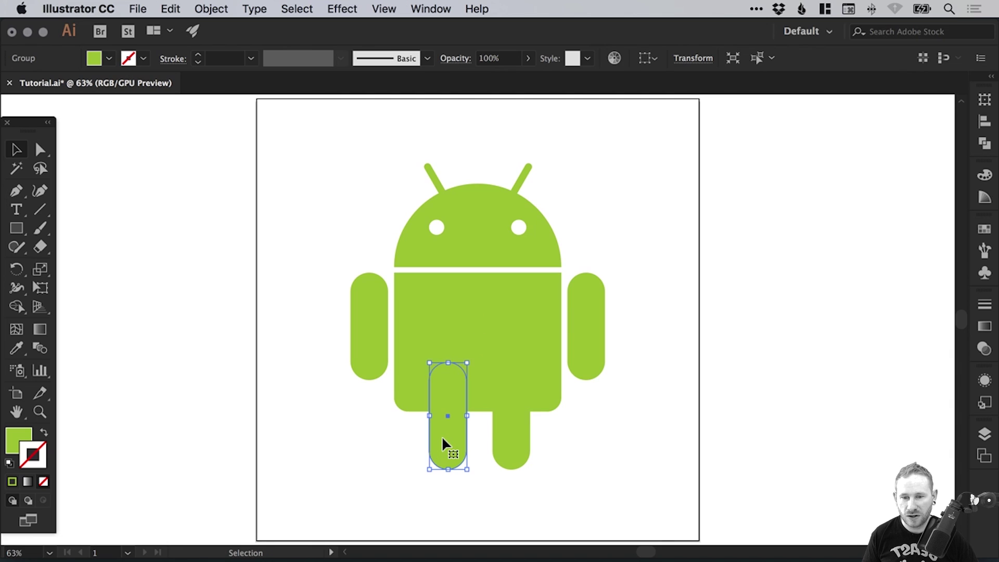
{"action": "left_click", "coordinate": [19, 438]}
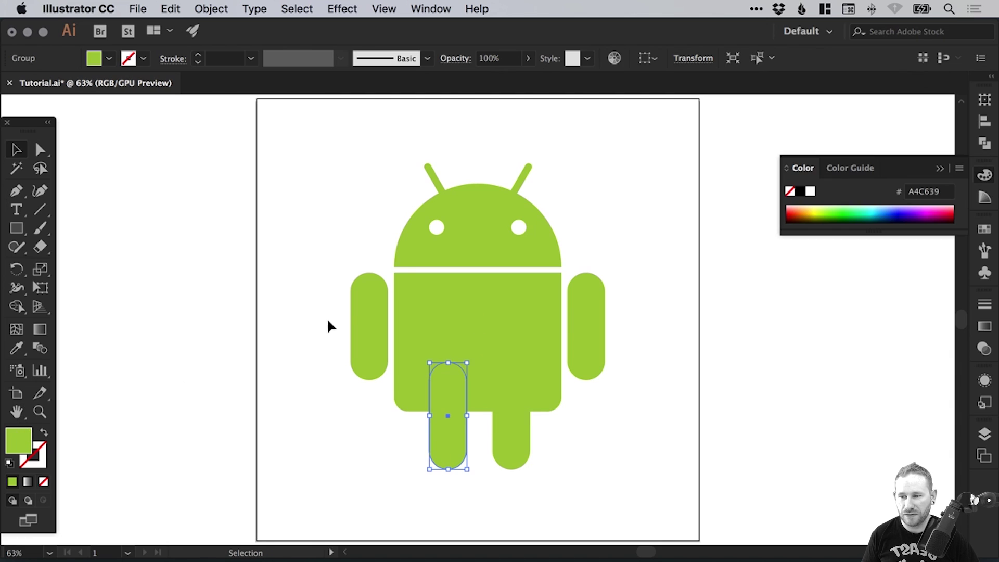
{"action": "left_click", "coordinate": [433, 170]}
{"action": "left_click", "coordinate": [373, 177]}
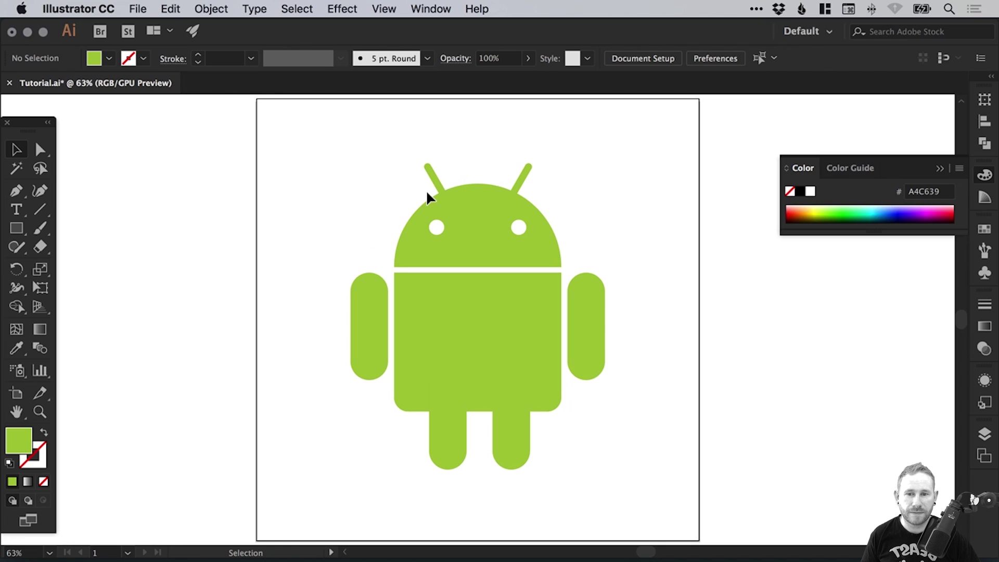
Marquee-select all robot pieces and merge them into one shape with Pathfinder Unite
{"action": "left_click_drag", "start_coordinate": [249, 508], "coordinate": [619, 257]}
{"action": "left_click_drag", "start_coordinate": [392, 134], "coordinate": [571, 170]}
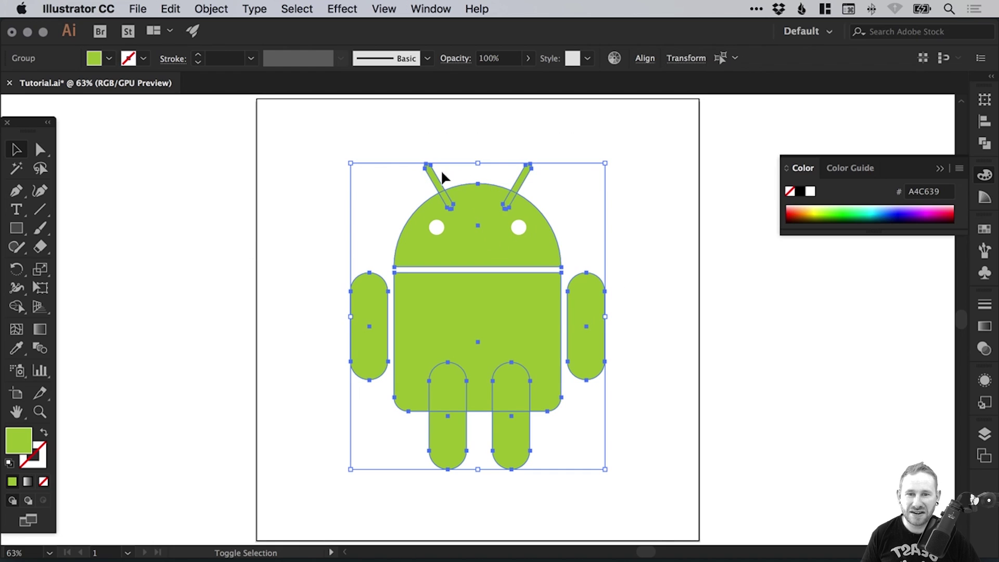
{"action": "left_click", "coordinate": [984, 143]}
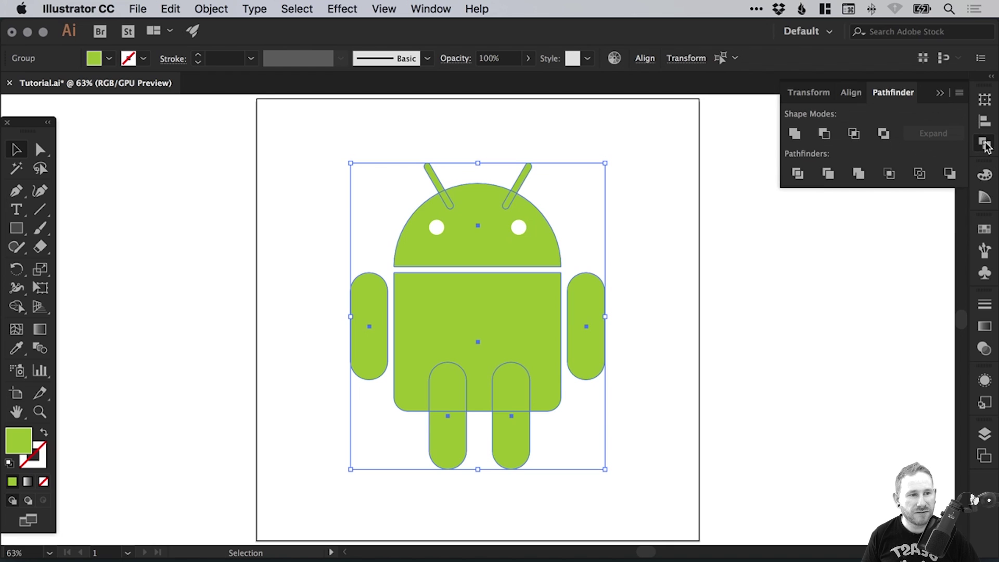
{"action": "left_click", "coordinate": [794, 134]}
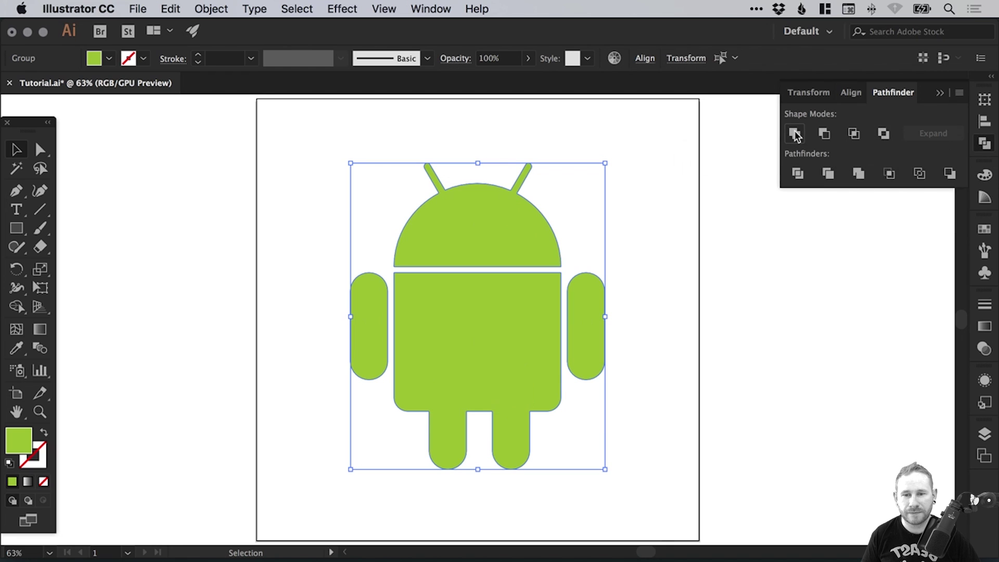
{"action": "left_click", "coordinate": [984, 144]}
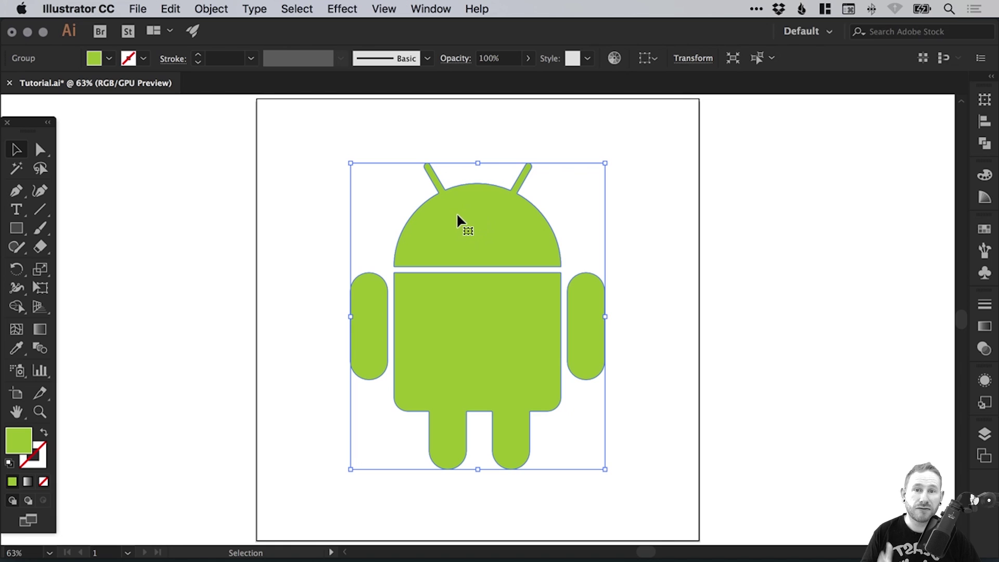
Send the merged green robot to the back, behind the white eyes
{"action": "left_click", "coordinate": [212, 8]}
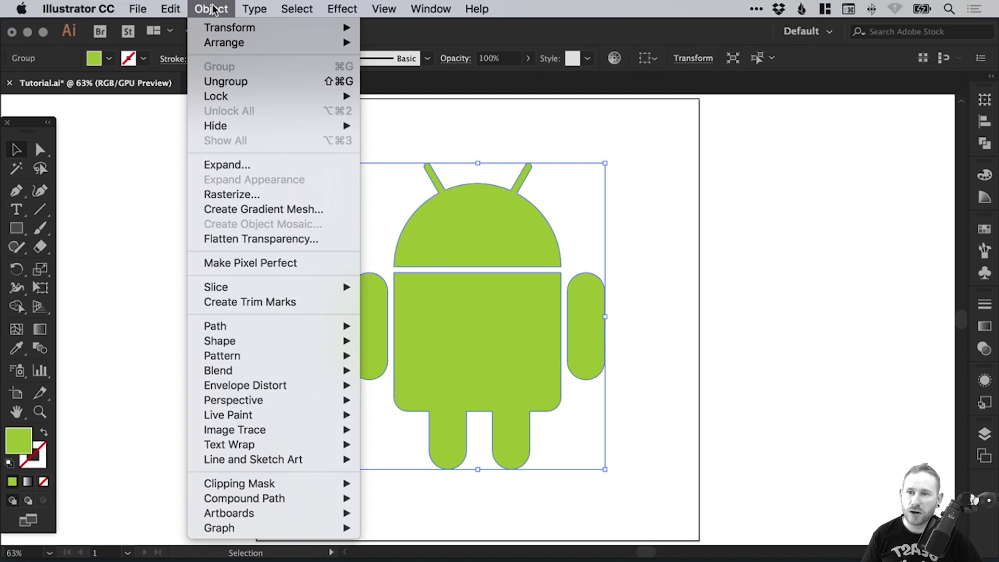
{"action": "mouse_move", "coordinate": [218, 34]}
{"action": "left_click", "coordinate": [442, 86]}
{"action": "left_click", "coordinate": [658, 234]}
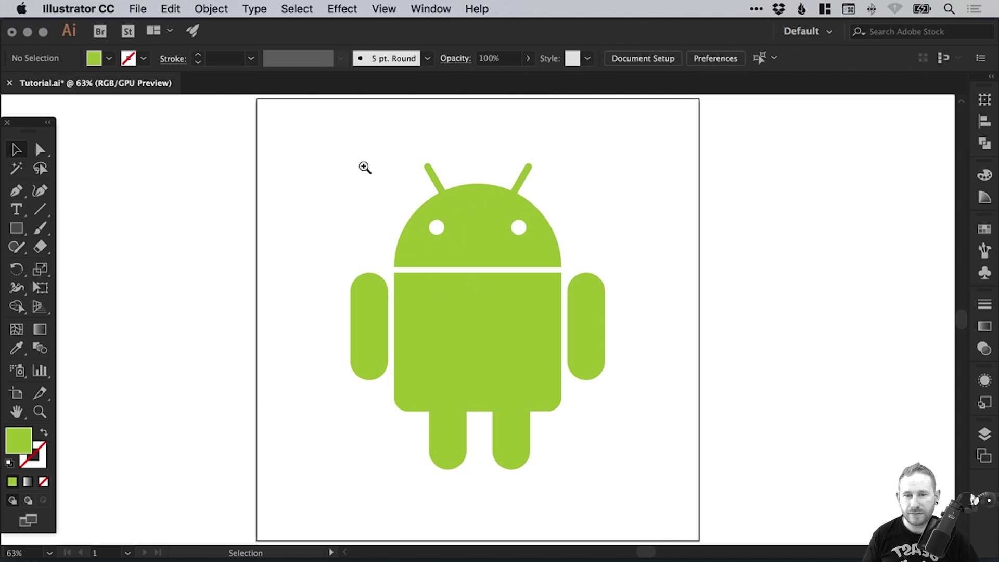
Zoom in on the head, select both eyes, and Unite them in Pathfinder
{"action": "left_click_drag", "start_coordinate": [357, 165], "coordinate": [558, 339]}
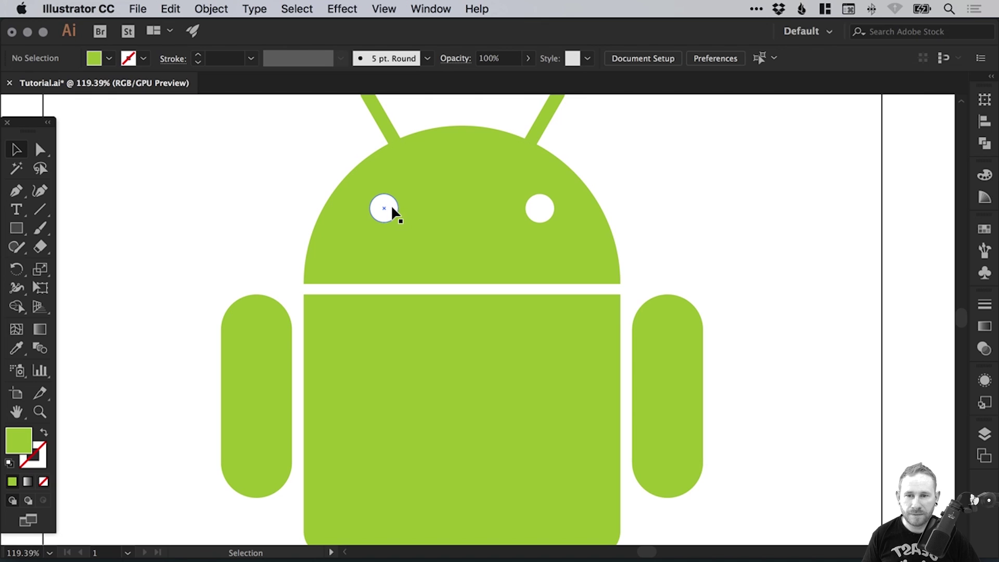
{"action": "left_click", "coordinate": [393, 208]}
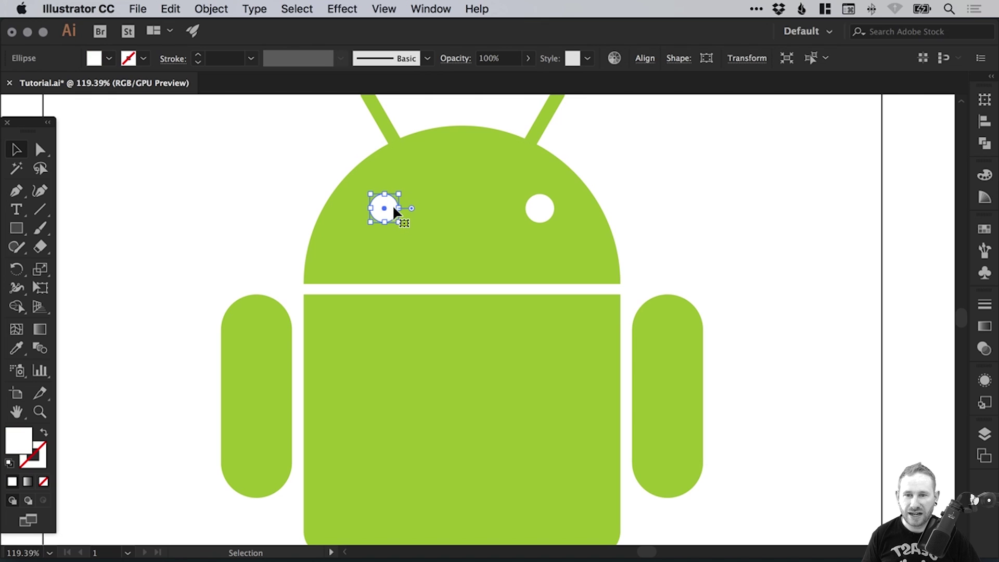
{"action": "left_click", "coordinate": [544, 204], "text": "shift"}
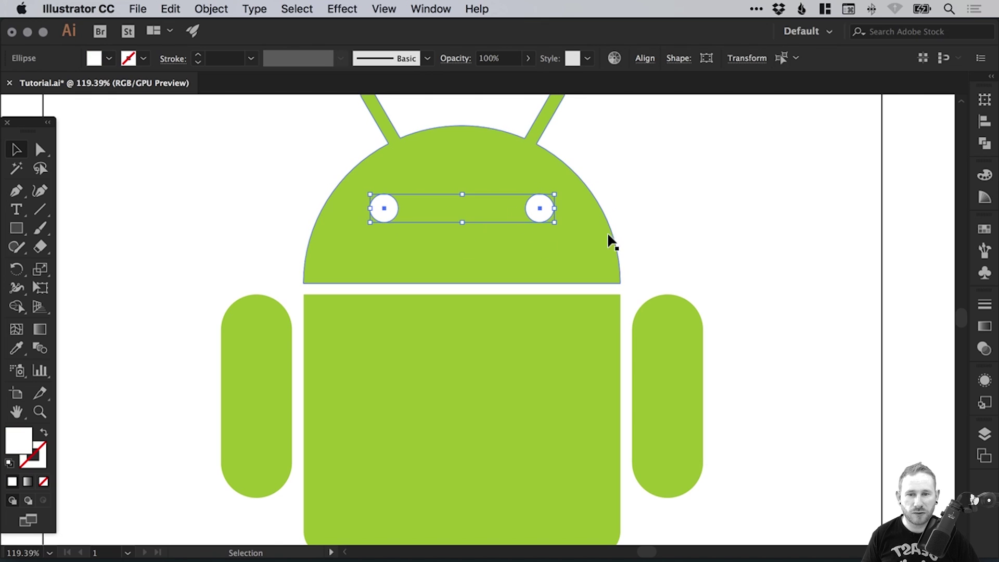
{"action": "left_click", "coordinate": [984, 143]}
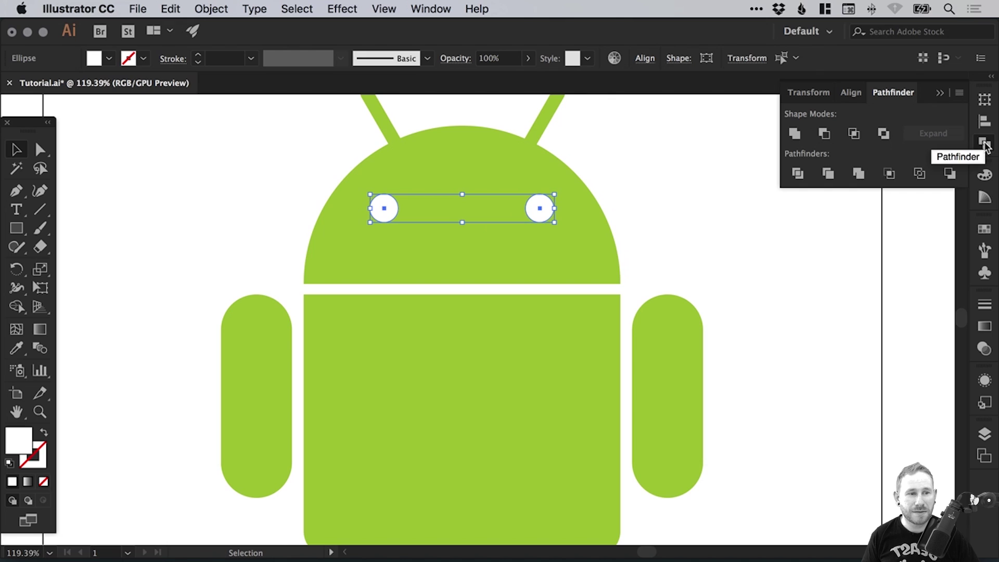
{"action": "left_click", "coordinate": [795, 134]}
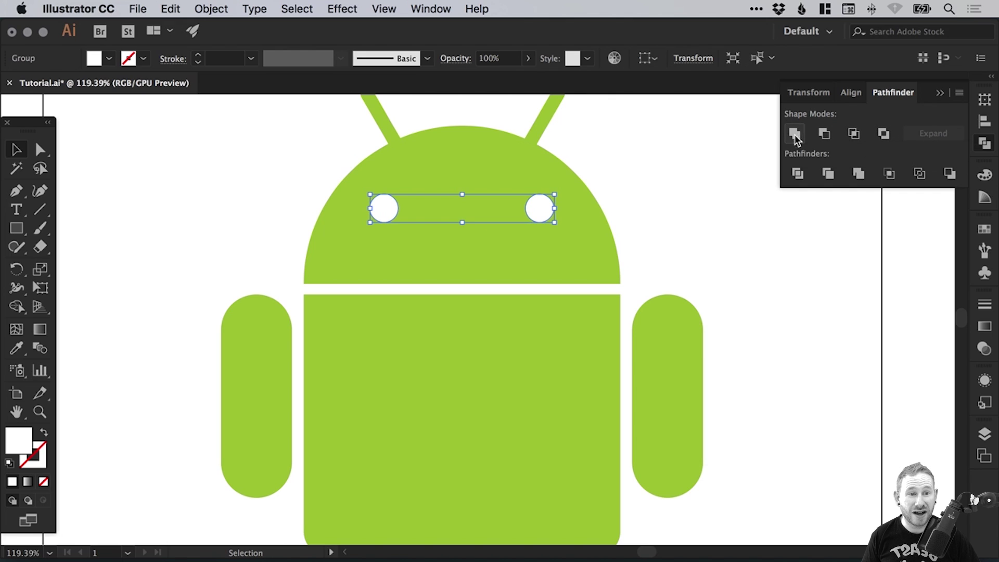
Reposition the united eyes, centring them horizontally on the head
{"action": "left_click", "coordinate": [613, 163]}
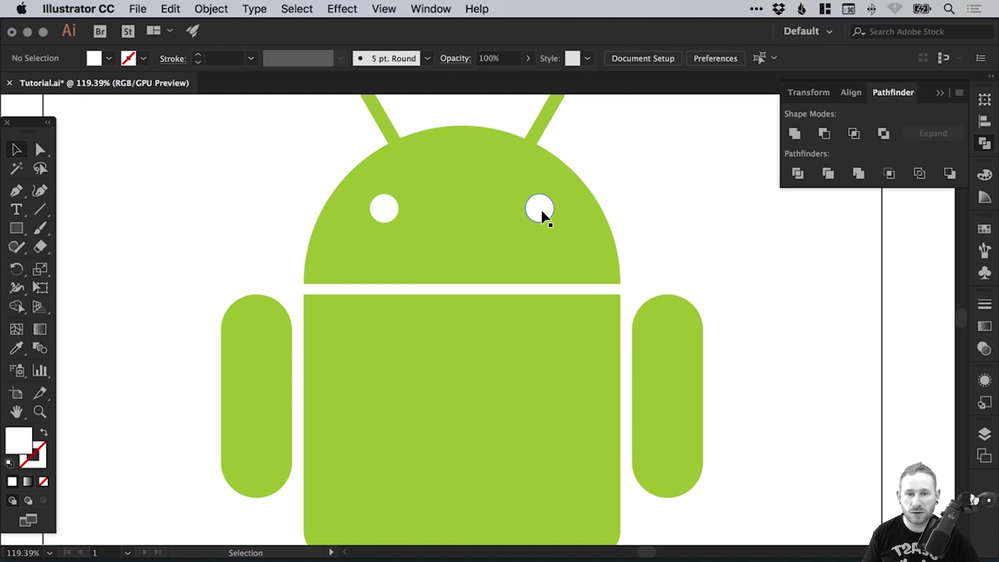
{"action": "left_click_drag", "start_coordinate": [542, 207], "coordinate": [675, 272]}
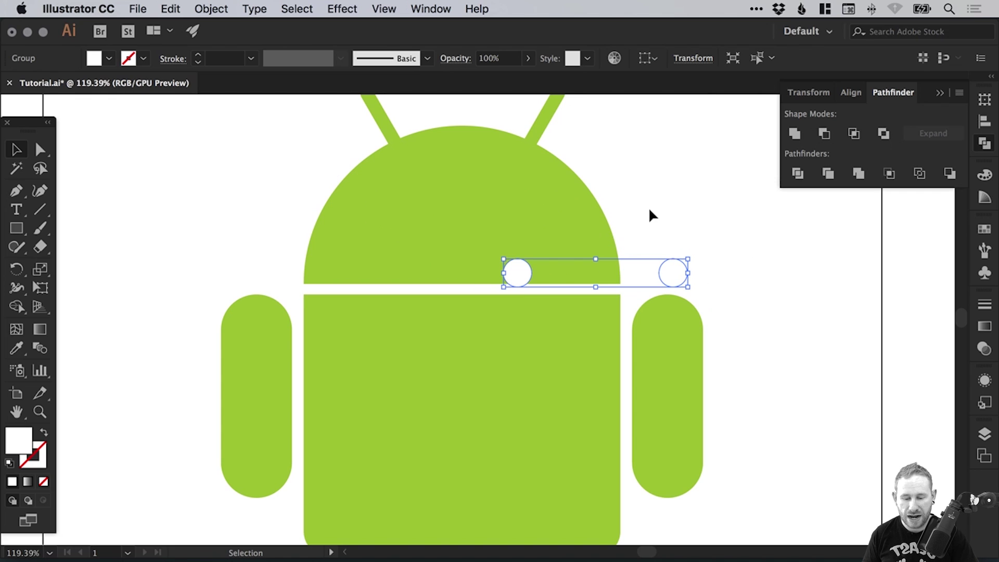
{"action": "left_click_drag", "start_coordinate": [515, 272], "coordinate": [356, 211]}
{"action": "left_click_drag", "start_coordinate": [470, 216], "coordinate": [495, 213]}
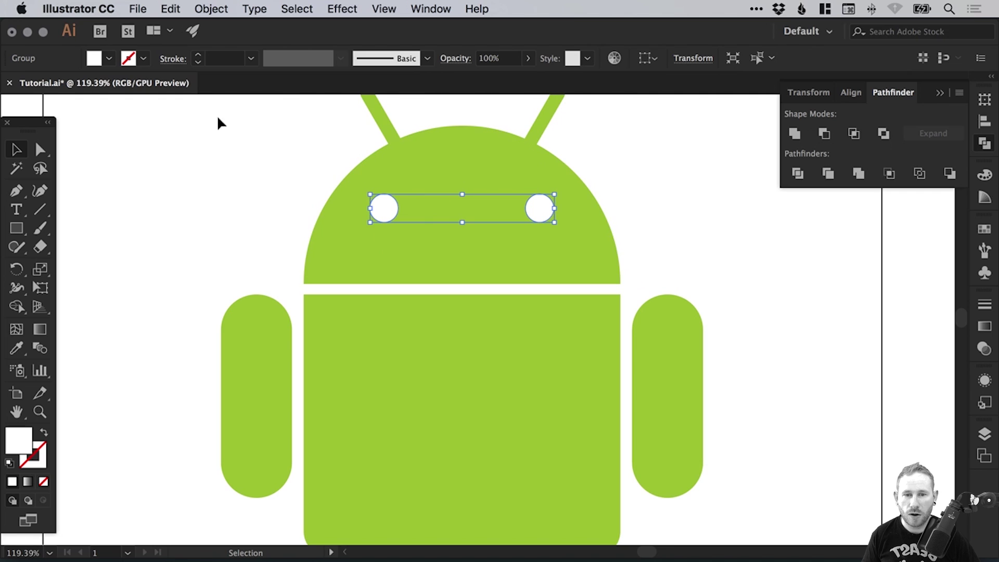
Make the two eyes a compound path, then fit the artboard in the window
{"action": "left_click", "coordinate": [210, 9]}
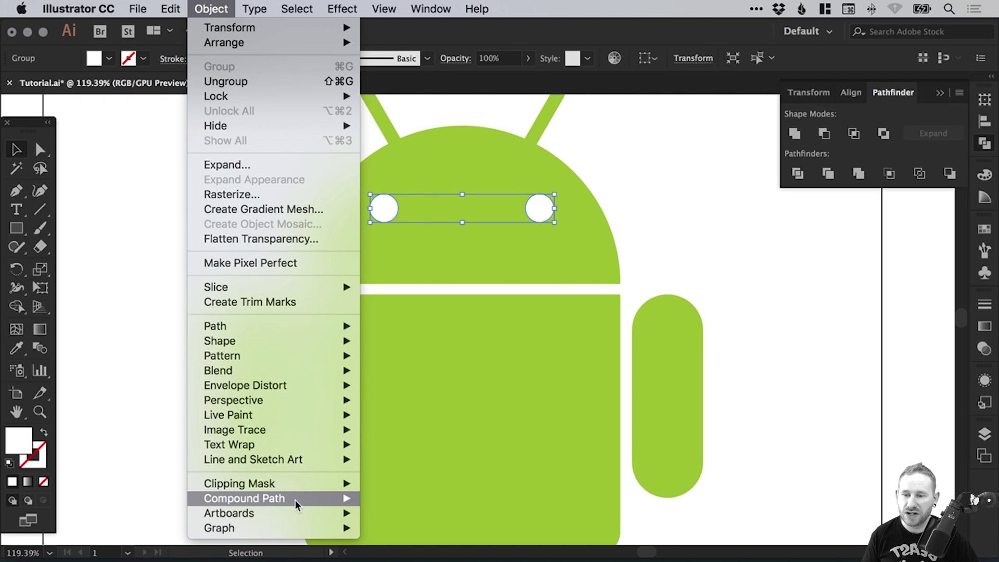
{"action": "mouse_move", "coordinate": [295, 499]}
{"action": "left_click", "coordinate": [413, 498]}
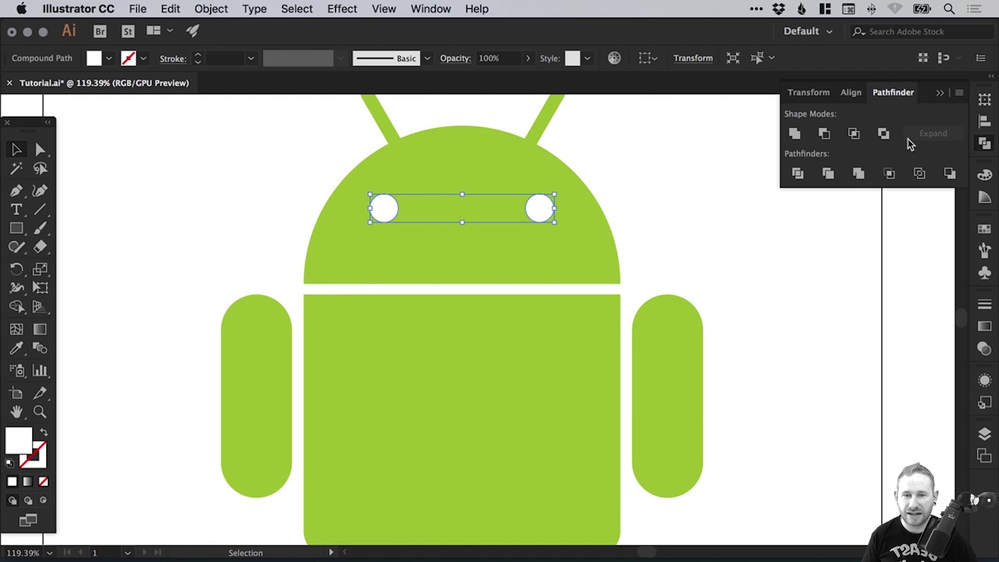
{"action": "left_click", "coordinate": [985, 145]}
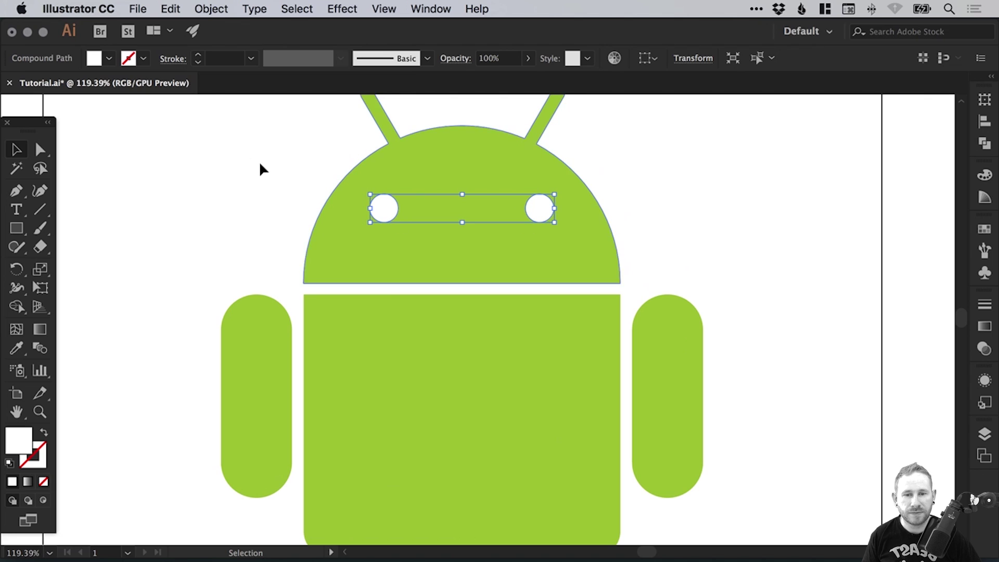
{"action": "left_click", "coordinate": [210, 9]}
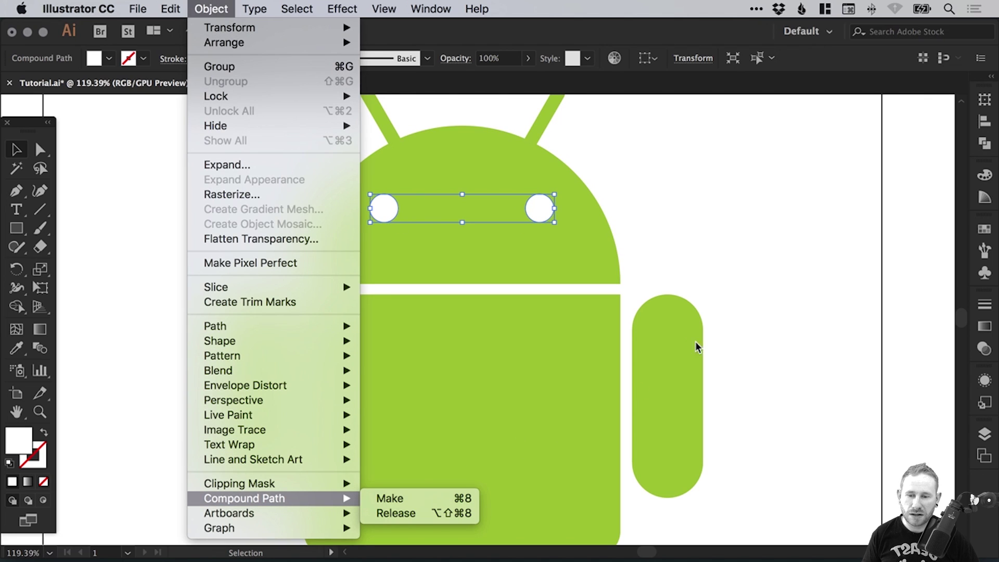
{"action": "left_click", "coordinate": [750, 214]}
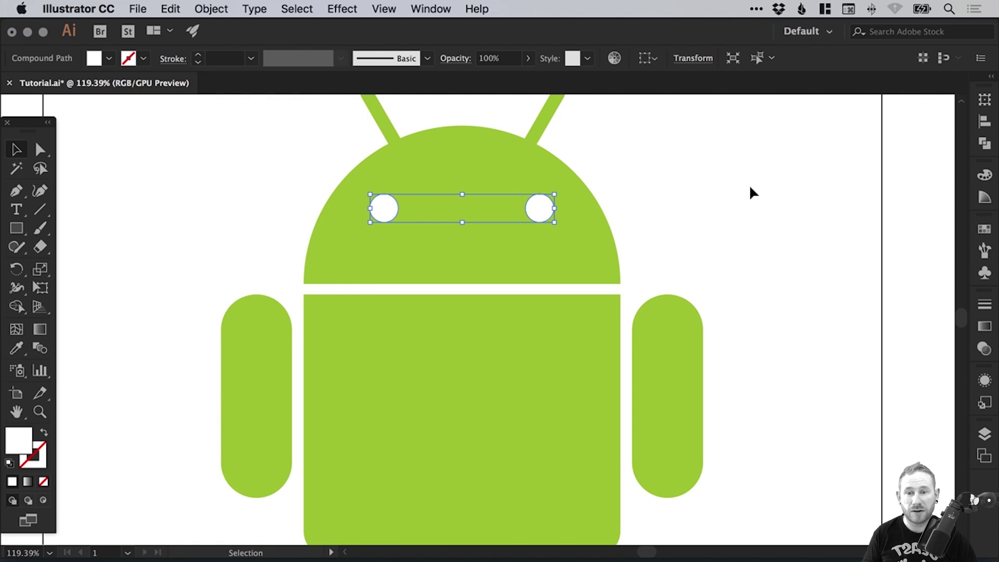
{"action": "key", "text": "super+0"}
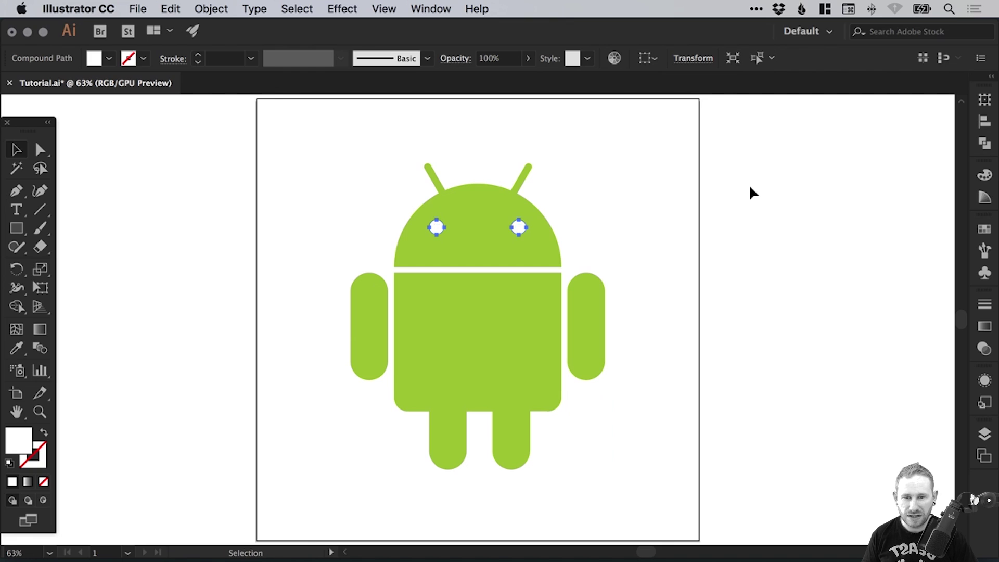
{"action": "left_click", "coordinate": [616, 194]}
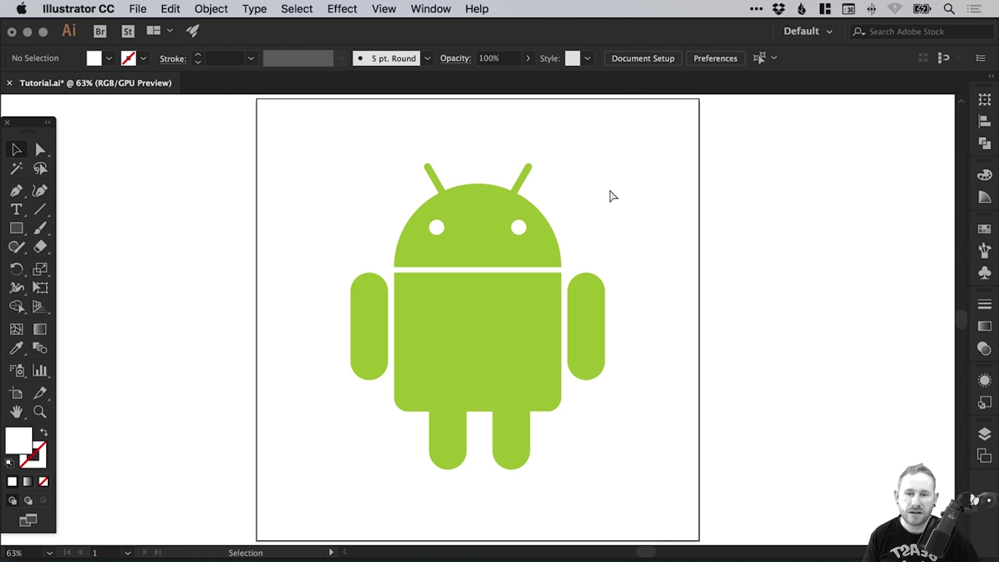
Check in Outline view that the robot body moves as one piece, then undo the move
{"action": "key", "text": "super+y"}
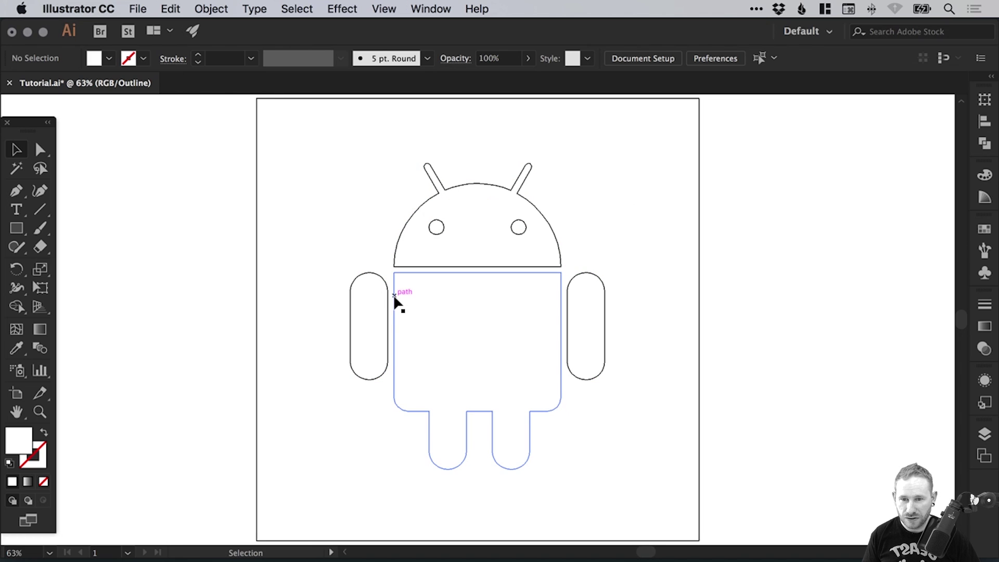
{"action": "left_click_drag", "start_coordinate": [395, 296], "coordinate": [376, 273]}
{"action": "key", "text": "super+z"}
{"action": "key", "text": "super+y"}
Select the eyes, make them a compound path with Cmd+8, and keep them in the head
{"action": "key", "text": "v"}
{"action": "key", "text": "super+z"}
{"action": "left_click", "coordinate": [519, 228]}
{"action": "key", "text": "super+8"}
{"action": "left_click", "coordinate": [649, 173]}
{"action": "left_click_drag", "start_coordinate": [436, 227], "coordinate": [490, 266]}
{"action": "key", "text": "super+z"}
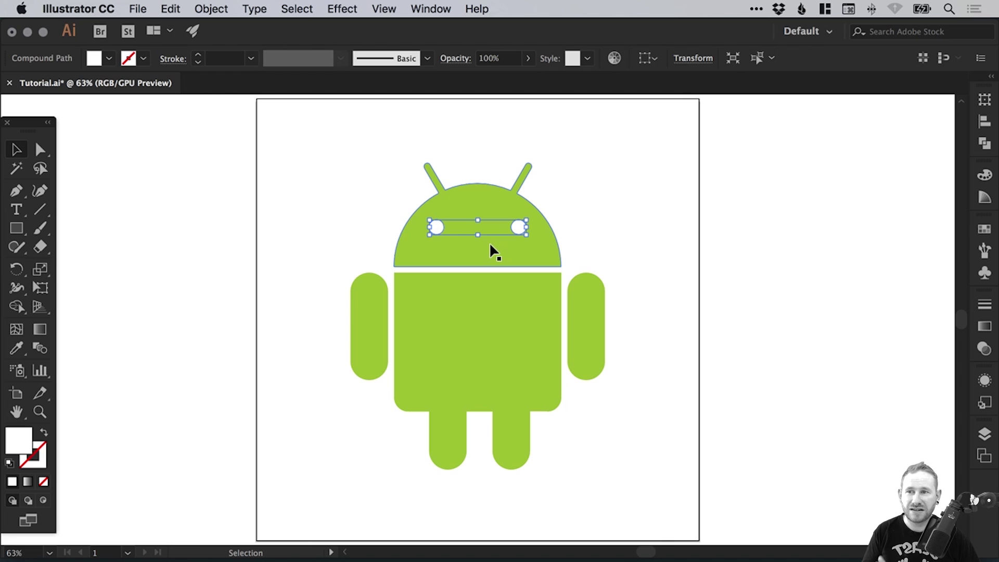
Draw a blue square behind the robot, centre it, then select the eyes and robot body
{"action": "left_click", "coordinate": [658, 177]}
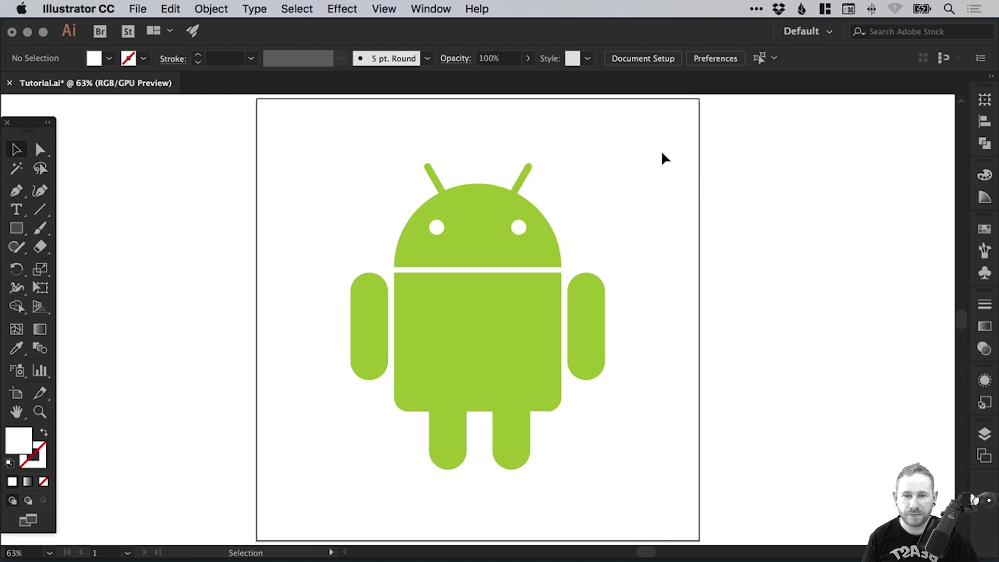
{"action": "left_click", "coordinate": [16, 228]}
{"action": "left_click_drag", "start_coordinate": [276, 138], "coordinate": [657, 522]}
{"action": "key", "text": "v"}
{"action": "left_click", "coordinate": [984, 229]}
{"action": "left_click", "coordinate": [868, 271]}
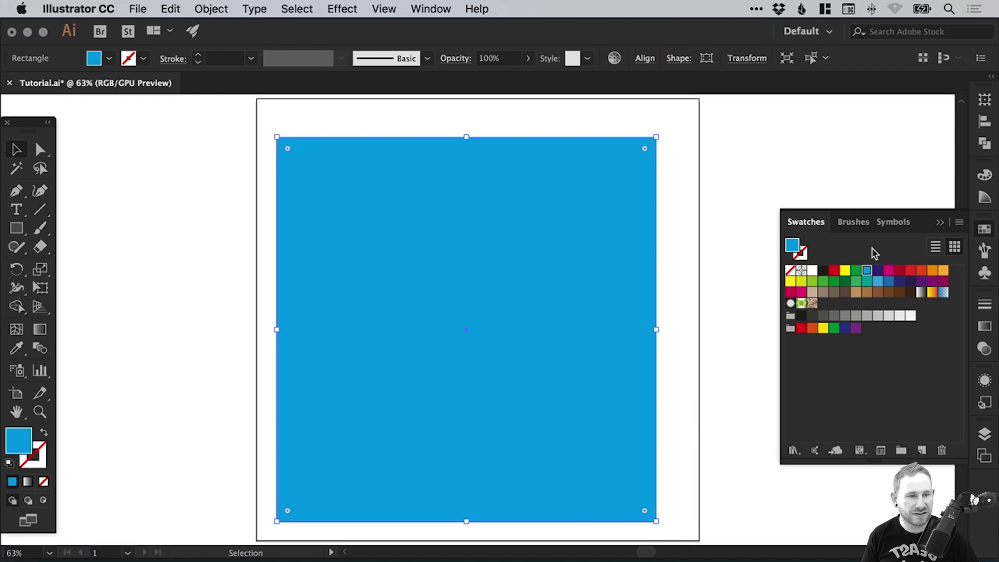
{"action": "key", "text": "super+shift+bracketleft"}
{"action": "left_click_drag", "start_coordinate": [631, 173], "coordinate": [643, 174]}
{"action": "left_click", "coordinate": [984, 229]}
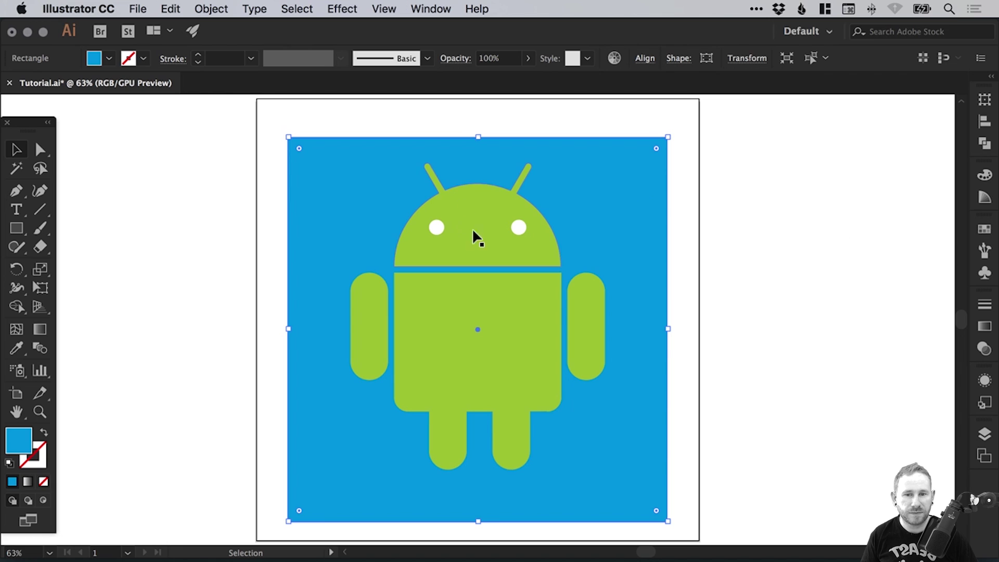
{"action": "left_click", "coordinate": [516, 226]}
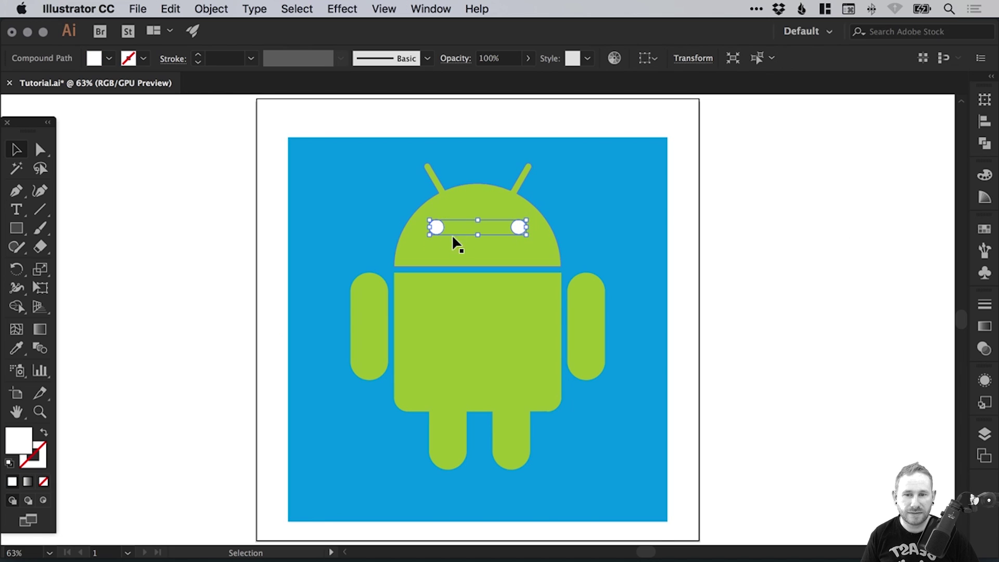
{"action": "left_click", "coordinate": [473, 295], "text": "shift"}
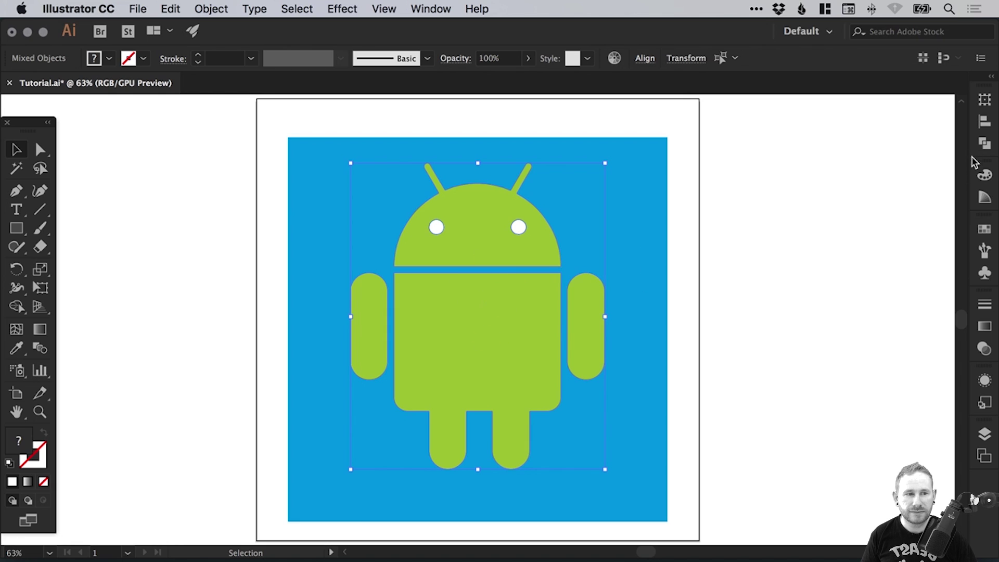
{"action": "left_click", "coordinate": [984, 144]}
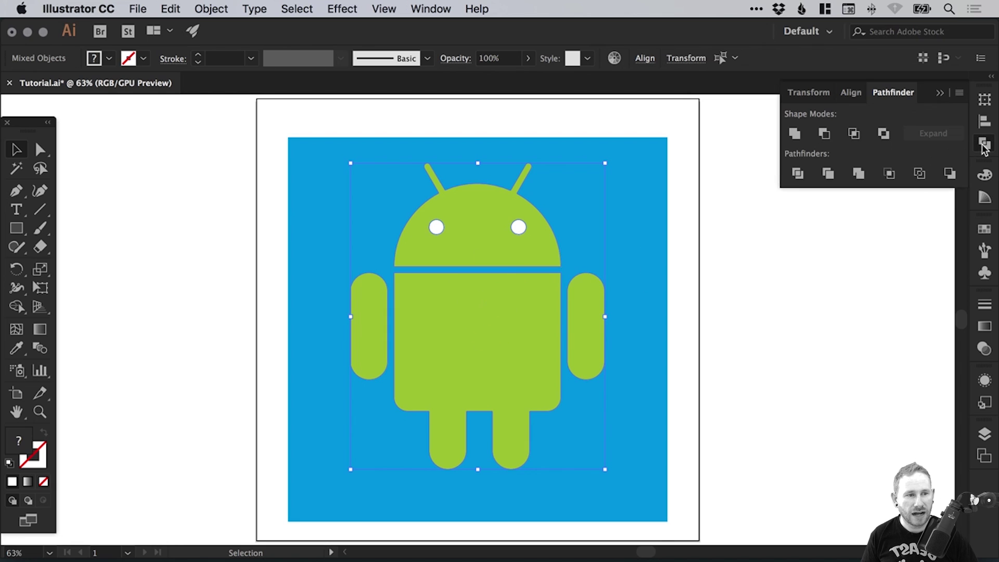
{"action": "left_click", "coordinate": [827, 137]}
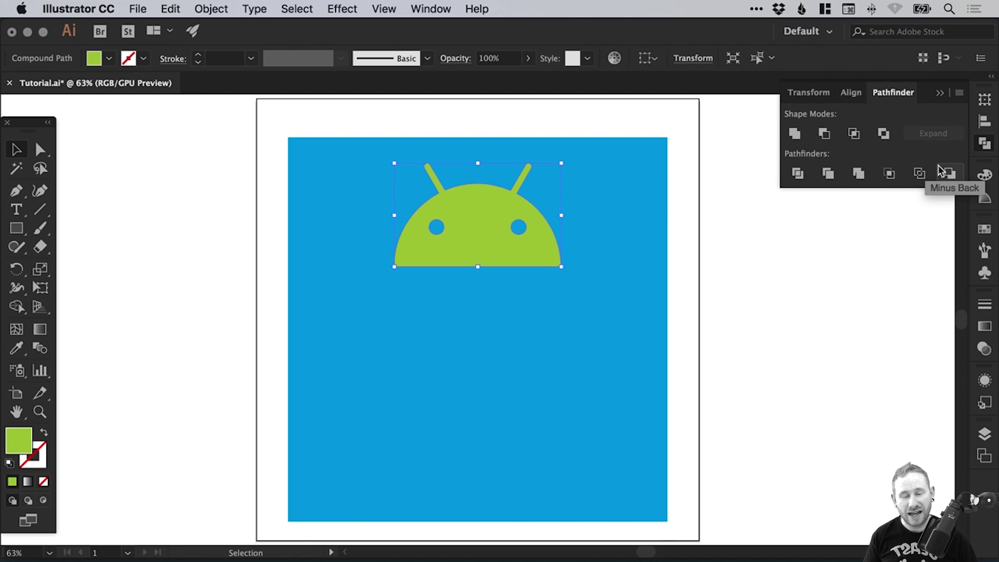
{"action": "key", "text": "a"}
{"action": "key", "text": "super+z"}
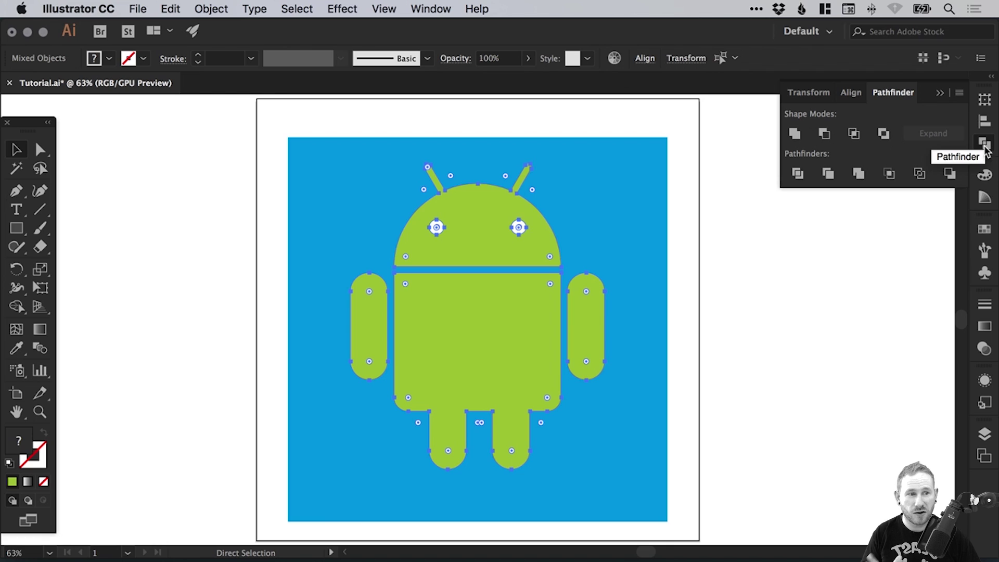
{"action": "left_click", "coordinate": [984, 146]}
{"action": "key", "text": "v"}
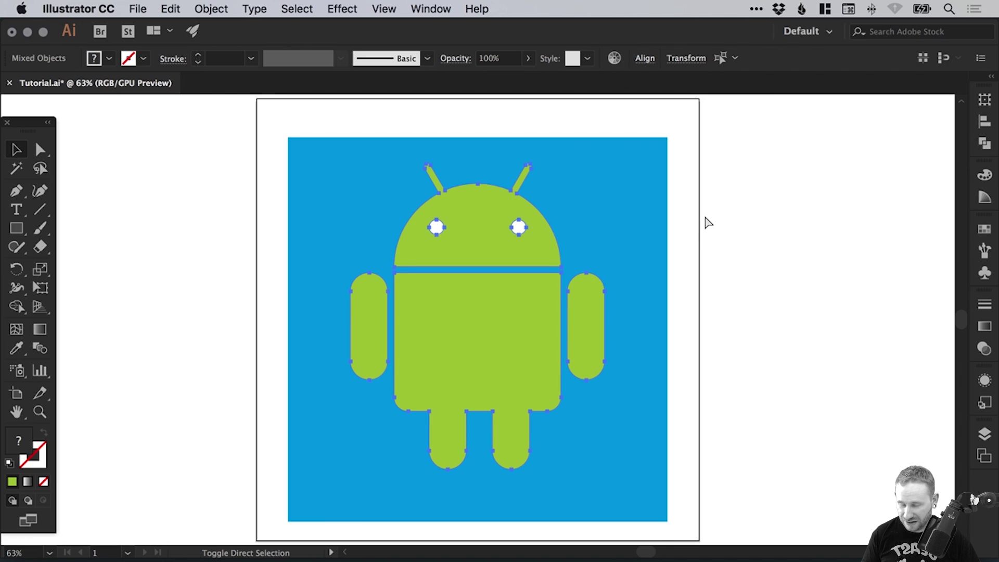
{"action": "key", "text": "super+shift+z"}
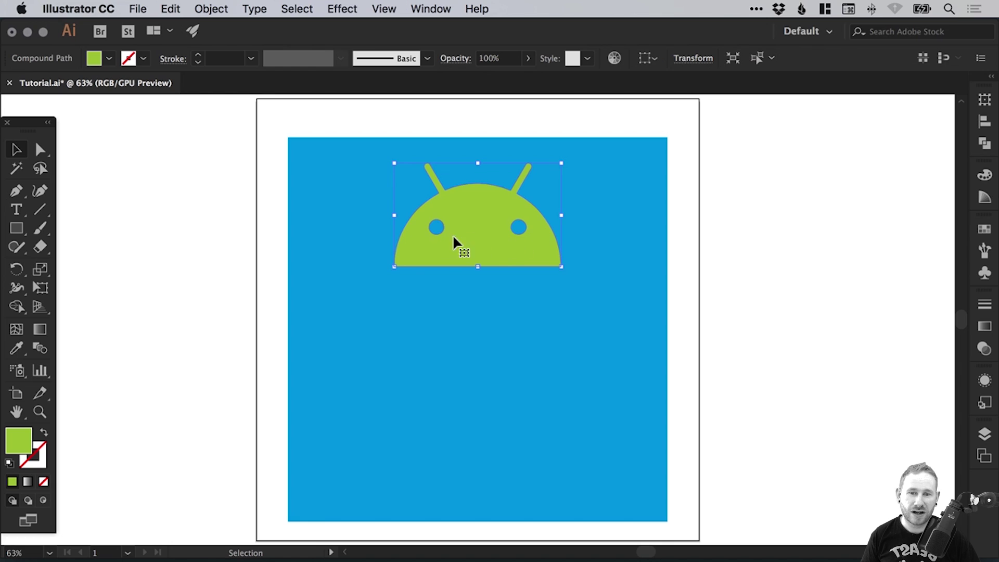
{"action": "key", "text": "super+z"}
{"action": "key", "text": "super+z"}
{"action": "left_click", "coordinate": [748, 226]}
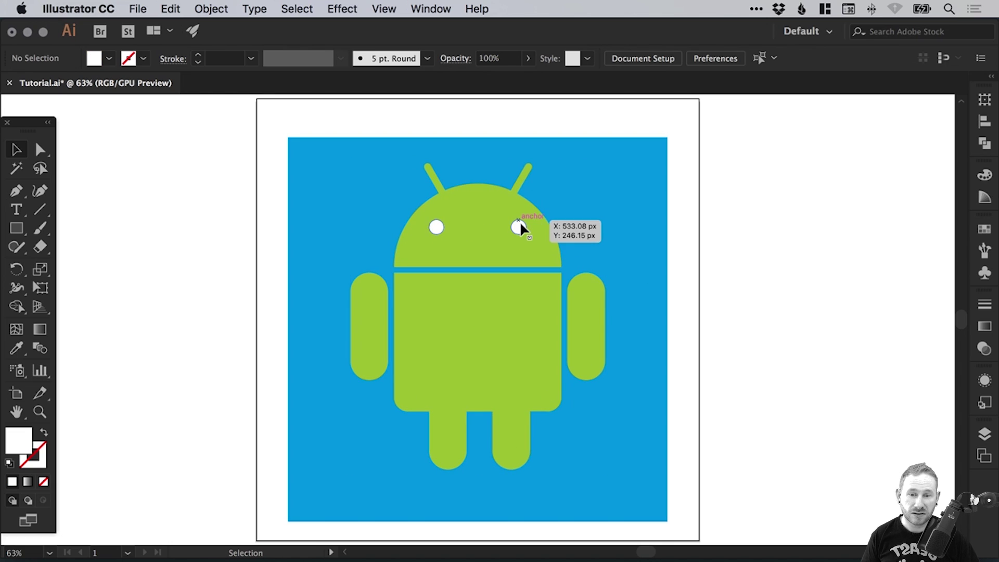
Make the Android group one compound path, then add both eyes to the selection
{"action": "left_click", "coordinate": [472, 255]}
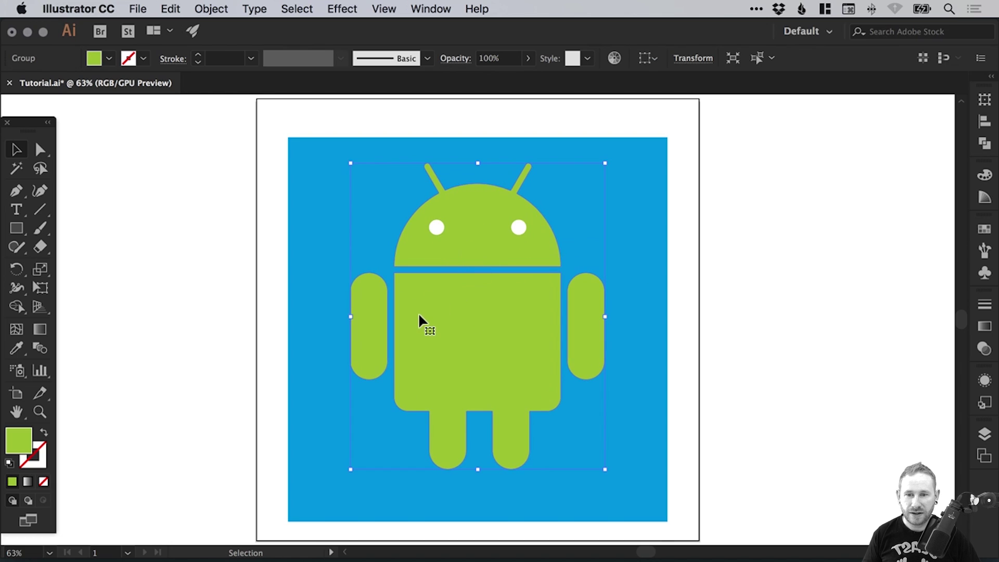
{"action": "left_click_drag", "start_coordinate": [419, 313], "coordinate": [467, 302]}
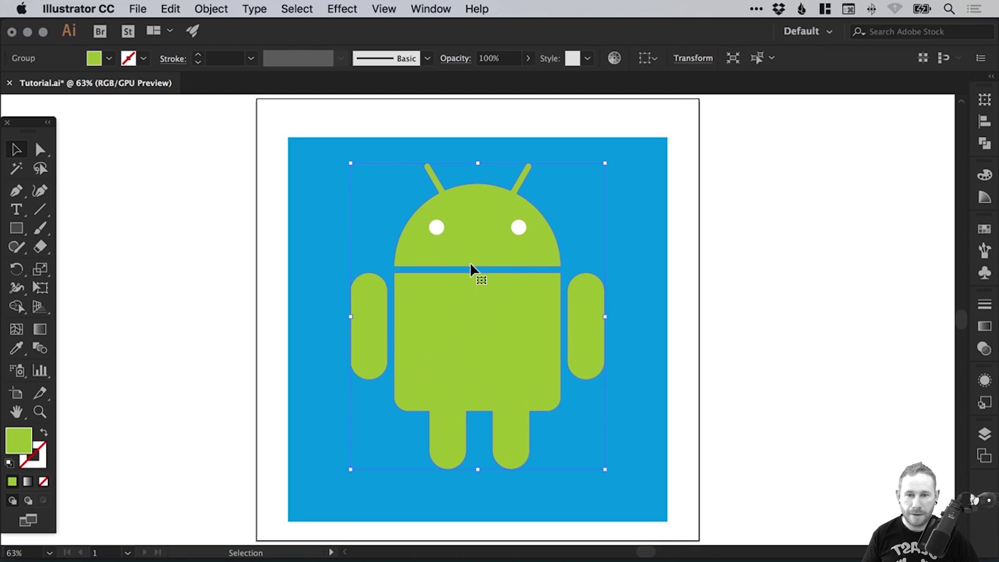
{"action": "left_click", "coordinate": [221, 9]}
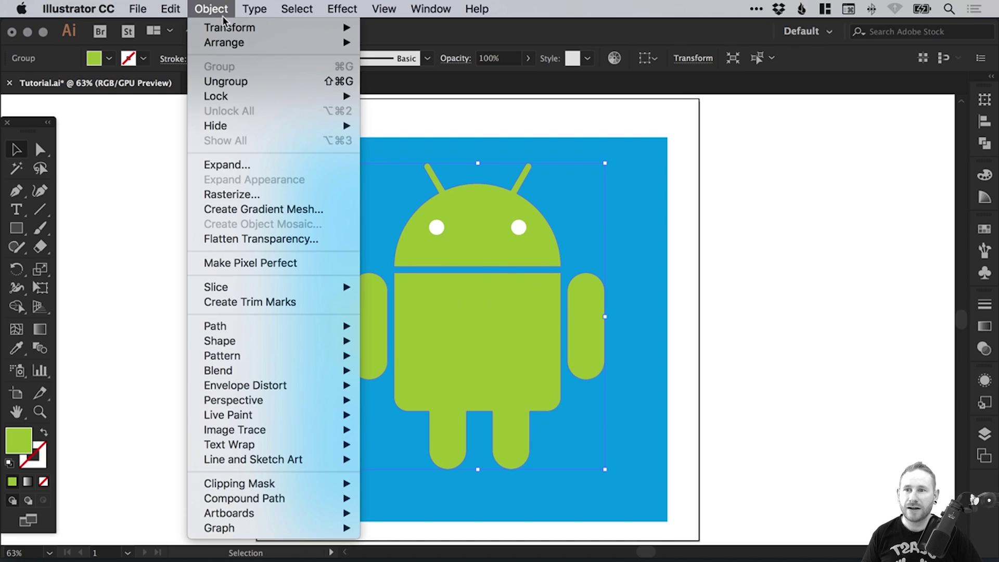
{"action": "mouse_move", "coordinate": [297, 502]}
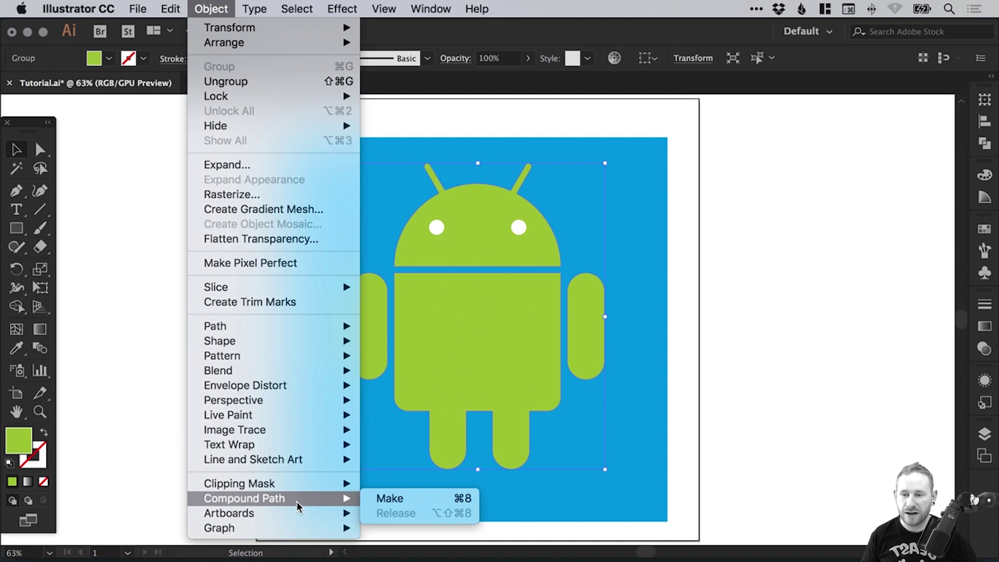
{"action": "left_click", "coordinate": [416, 499]}
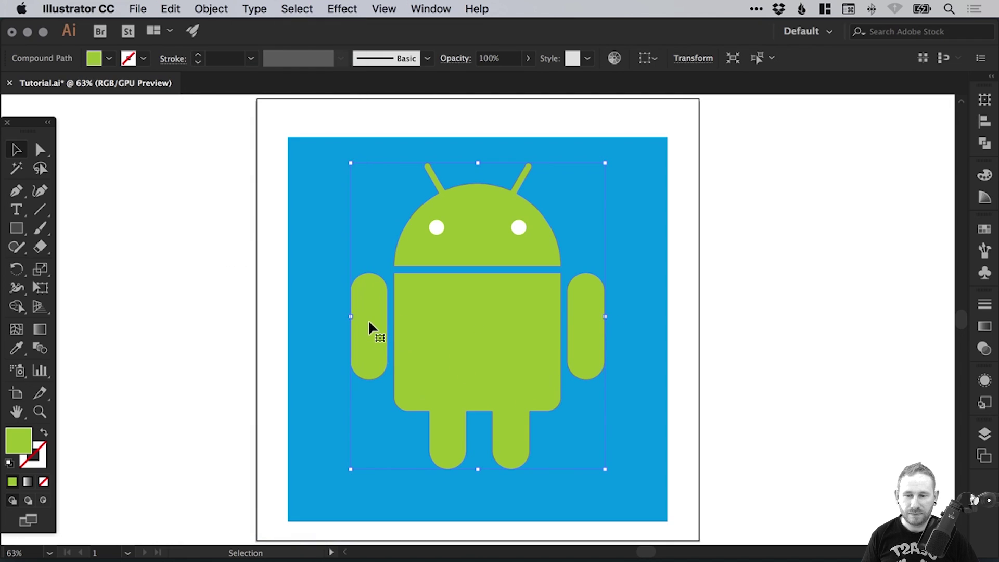
{"action": "left_click", "coordinate": [985, 144]}
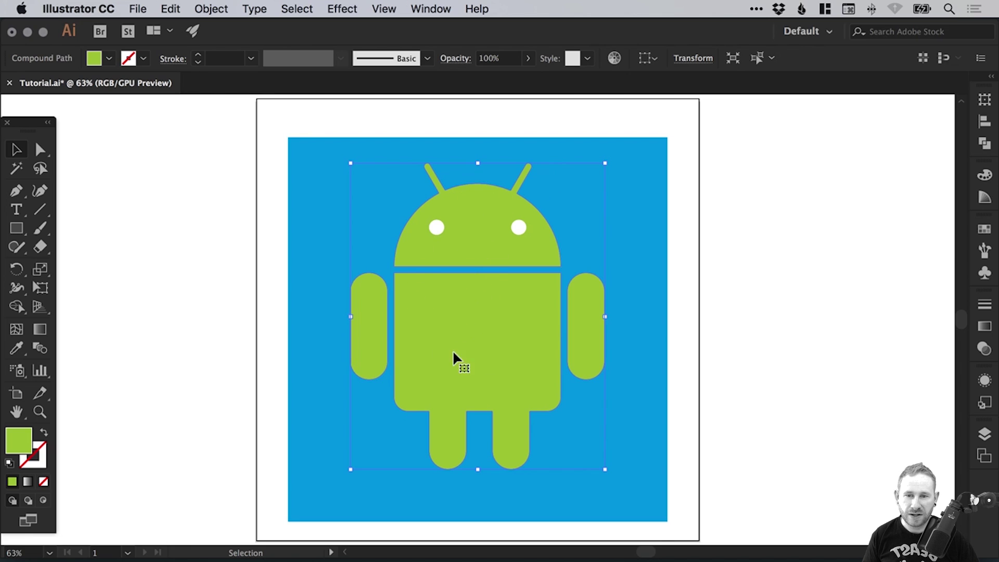
{"action": "left_click", "coordinate": [498, 217]}
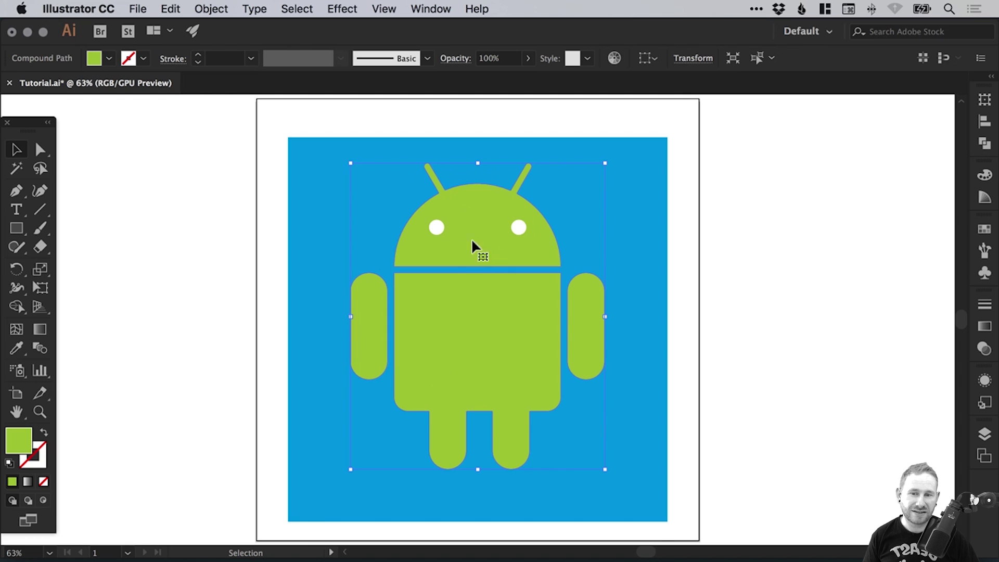
{"action": "left_click", "coordinate": [438, 226], "text": "shift"}
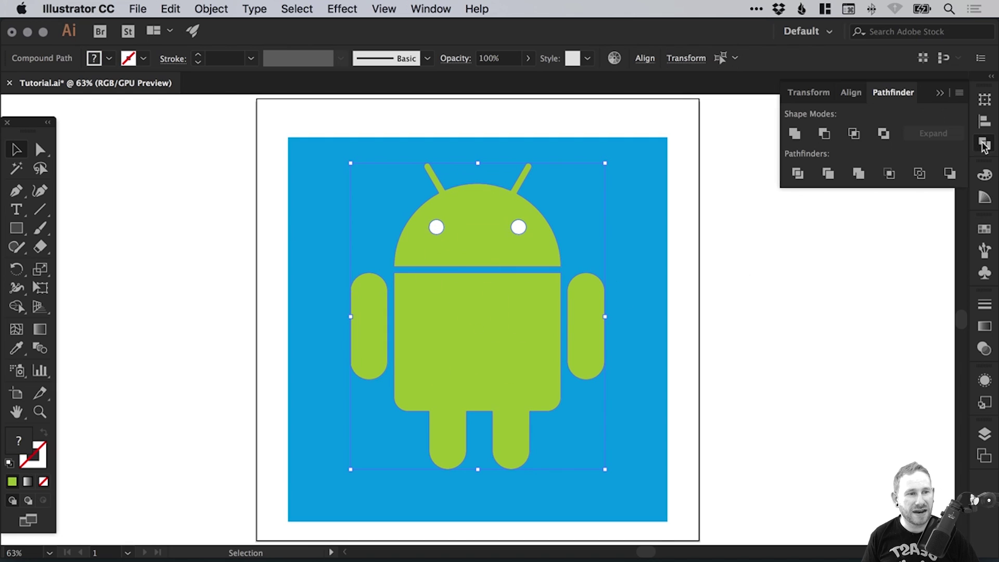
Apply Pathfinder Minus Front to punch the eyes out of the green head, then close Pathfinder
{"action": "left_click", "coordinate": [825, 135]}
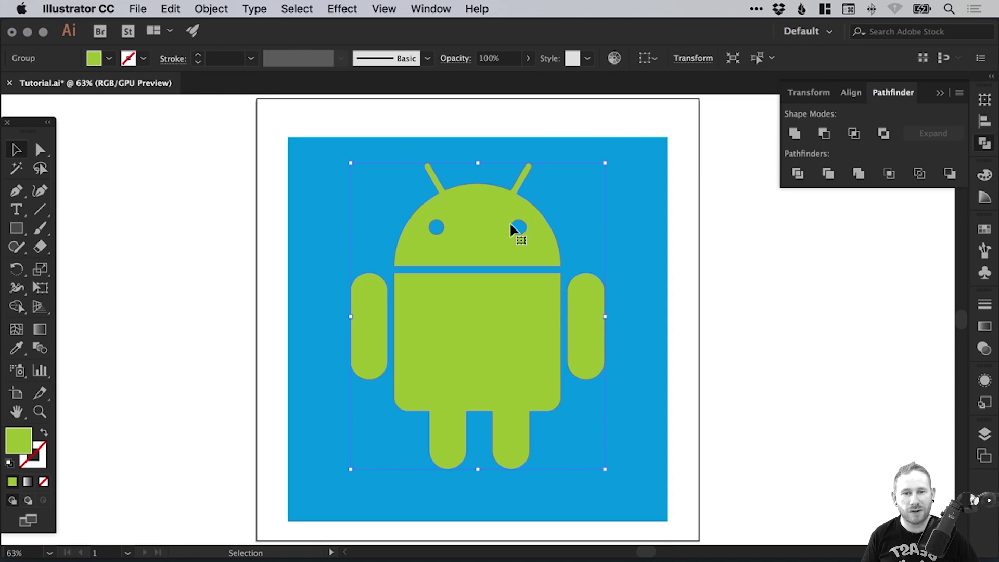
{"action": "left_click", "coordinate": [984, 144]}
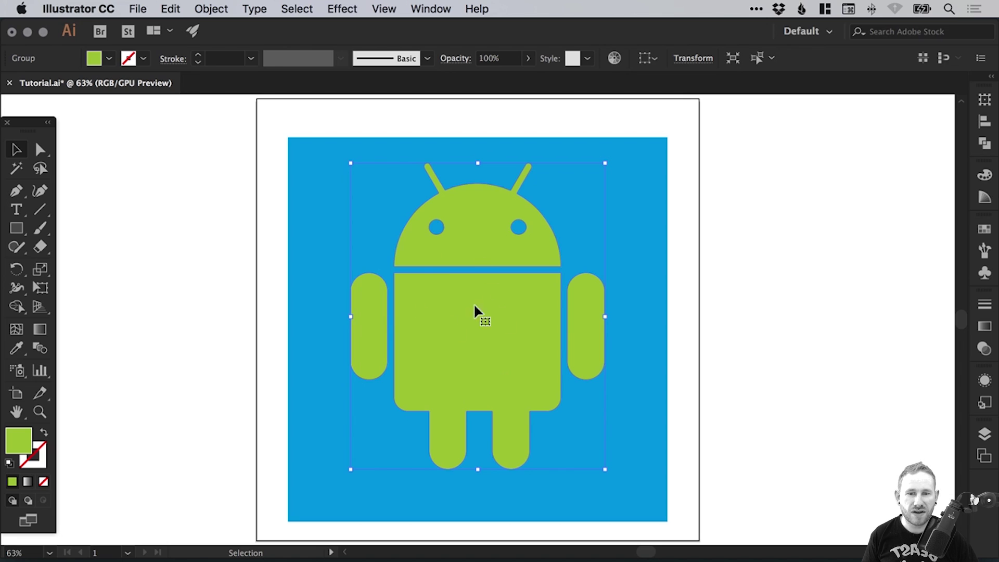
Nudge the blue background square and try green, yellow-green, red and black fills from Swatches
{"action": "left_click", "coordinate": [657, 157]}
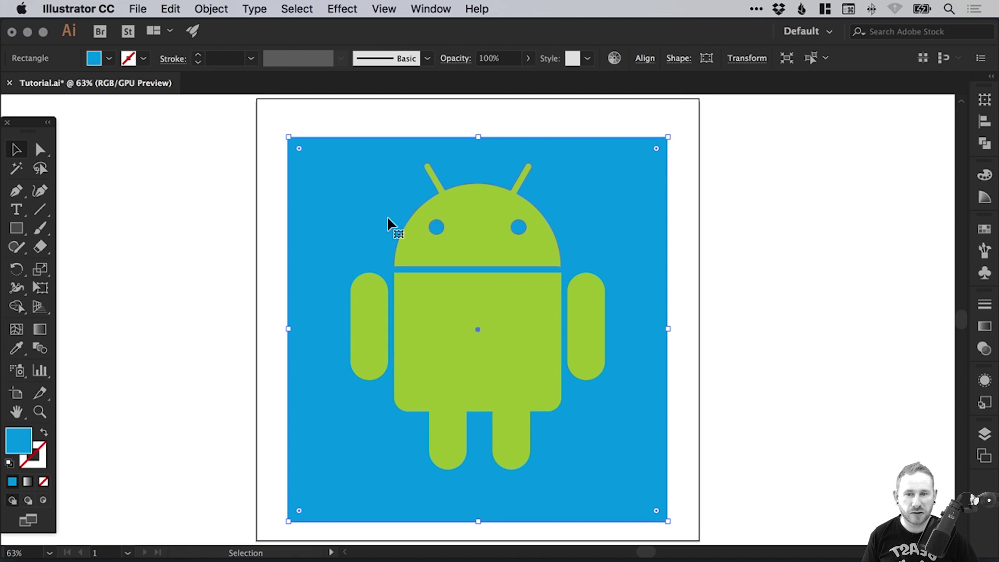
{"action": "left_click_drag", "start_coordinate": [330, 210], "coordinate": [338, 215]}
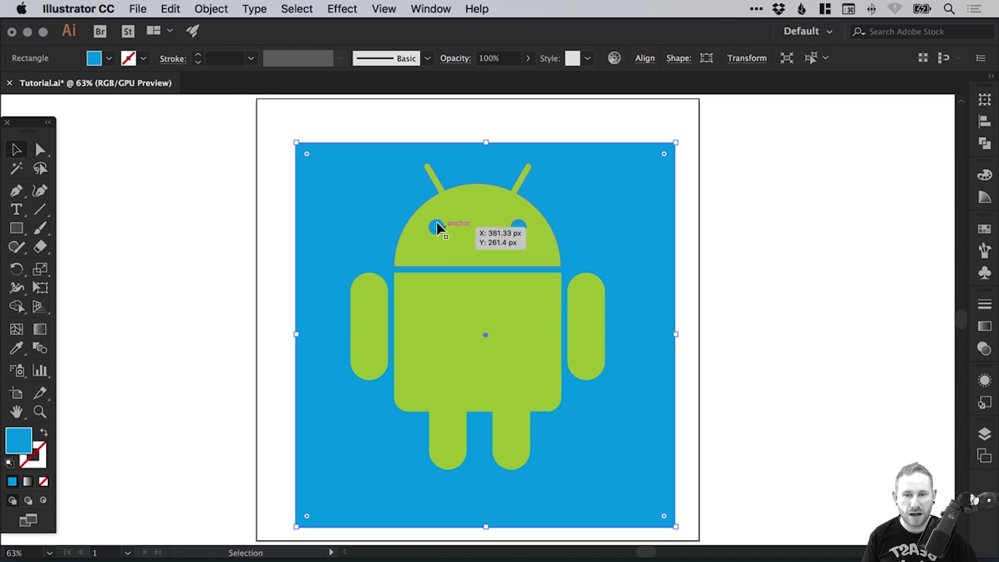
{"action": "left_click", "coordinate": [983, 229]}
{"action": "left_click", "coordinate": [822, 282]}
{"action": "left_click", "coordinate": [802, 282]}
{"action": "left_click", "coordinate": [834, 270]}
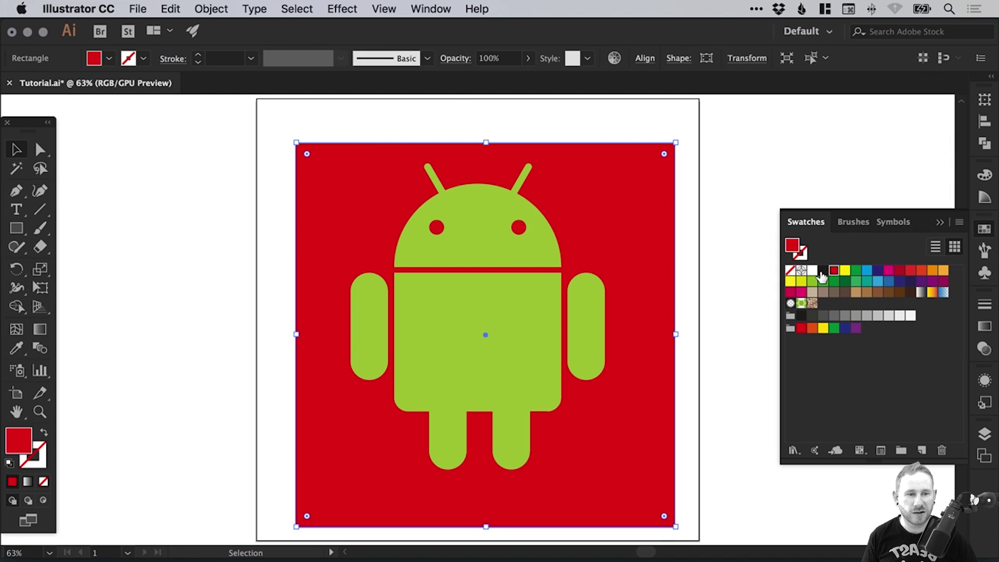
{"action": "left_click", "coordinate": [823, 270]}
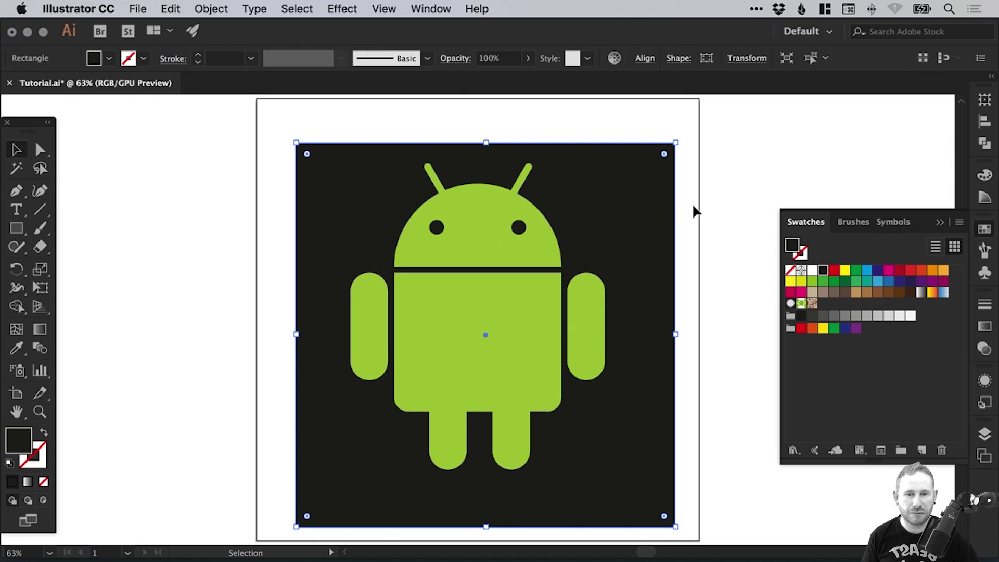
Delete the background square and collapse the Swatches panel
{"action": "key", "text": "a"}
{"action": "key", "text": "Delete"}
{"action": "left_click", "coordinate": [981, 233]}
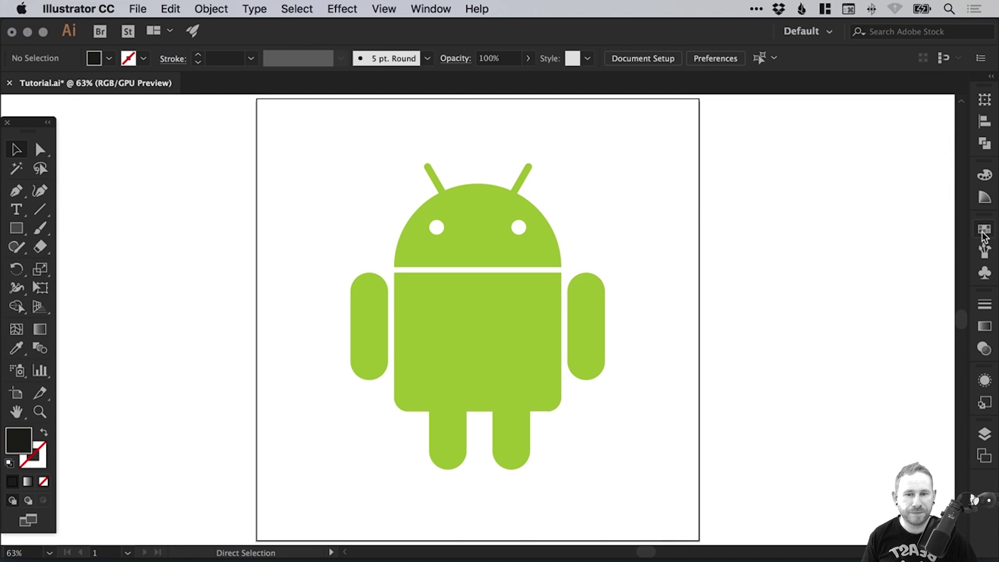
{"action": "key", "text": "v"}
{"action": "left_click", "coordinate": [539, 242]}
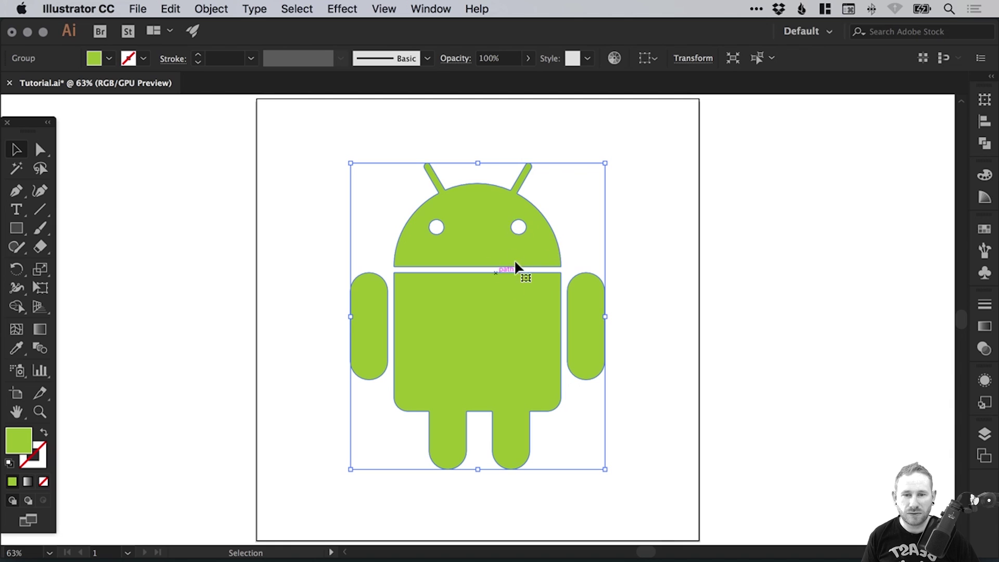
{"action": "key", "text": "a"}
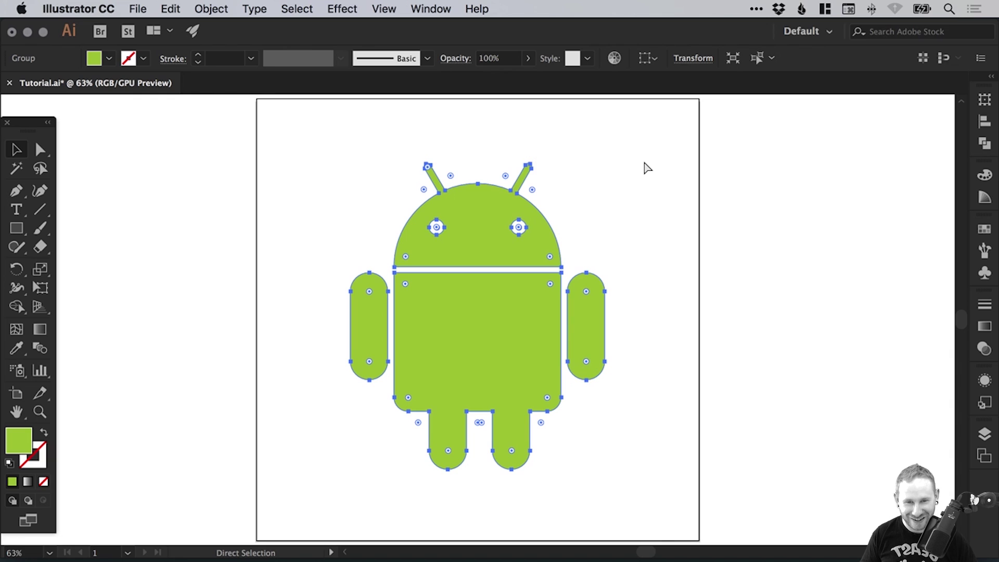
{"action": "key", "text": "super+y"}
{"action": "key", "text": "v"}
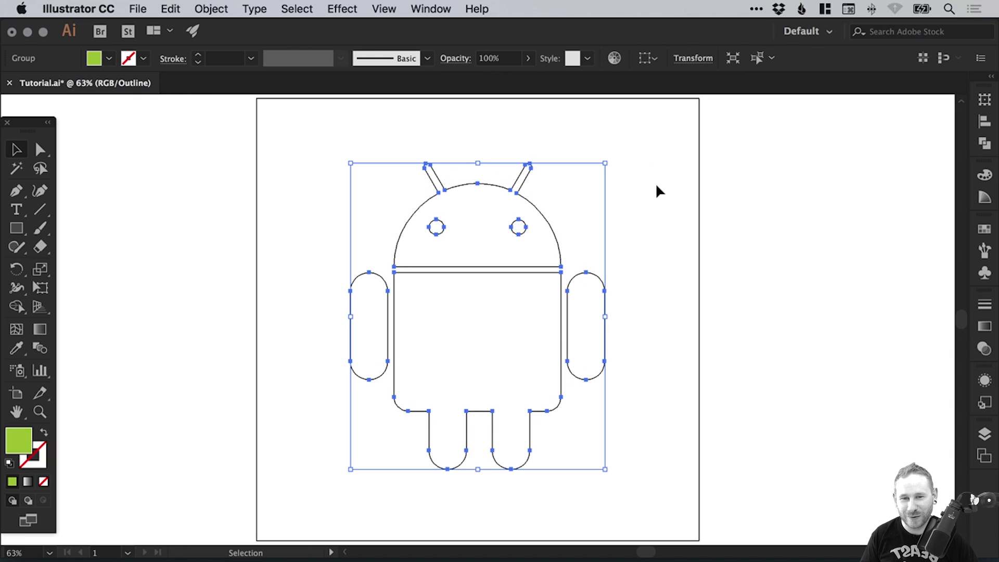
{"action": "left_click", "coordinate": [413, 156]}
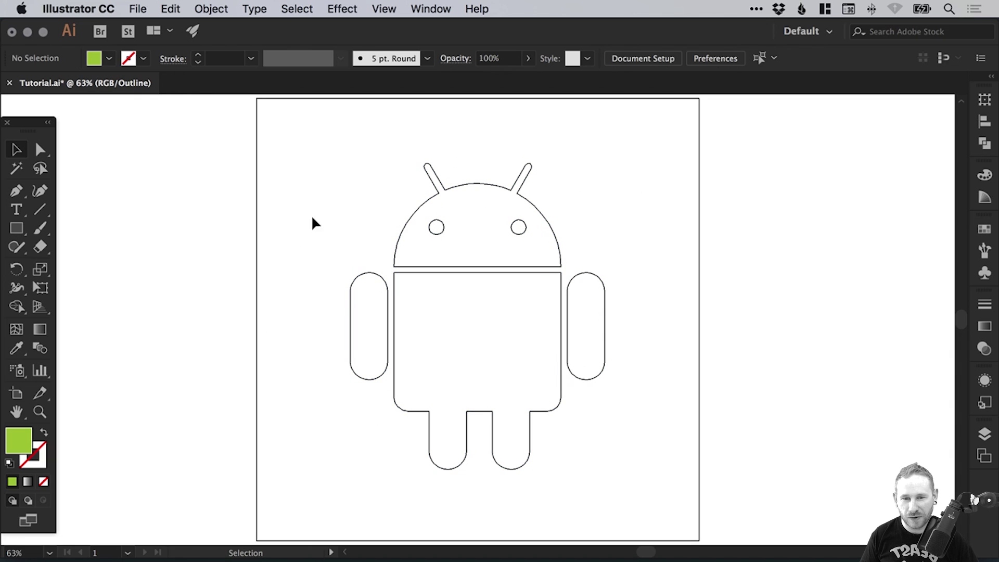
{"action": "key", "text": "super+space"}
{"action": "left_click_drag", "start_coordinate": [390, 207], "coordinate": [622, 288]}
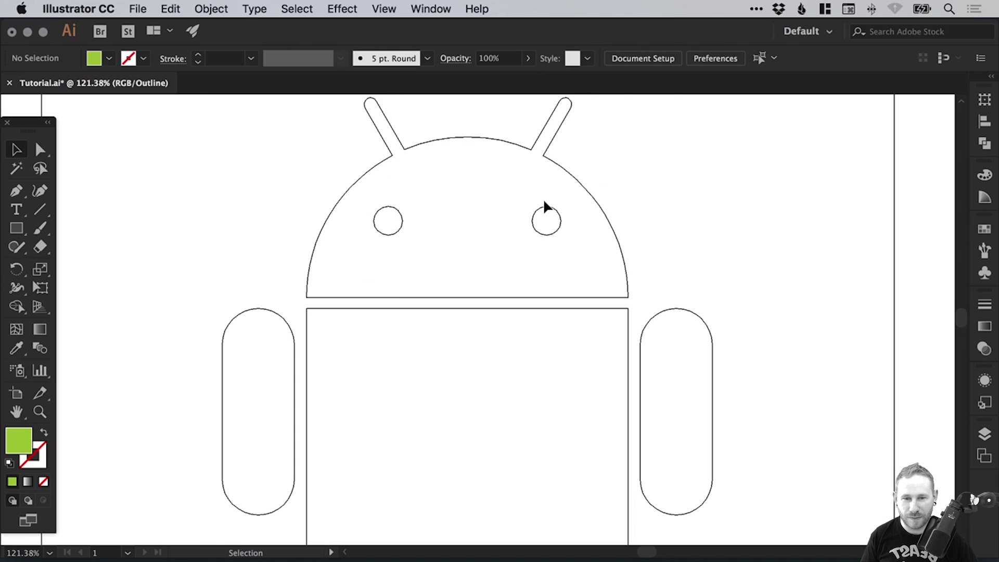
{"action": "key", "text": "super+y"}
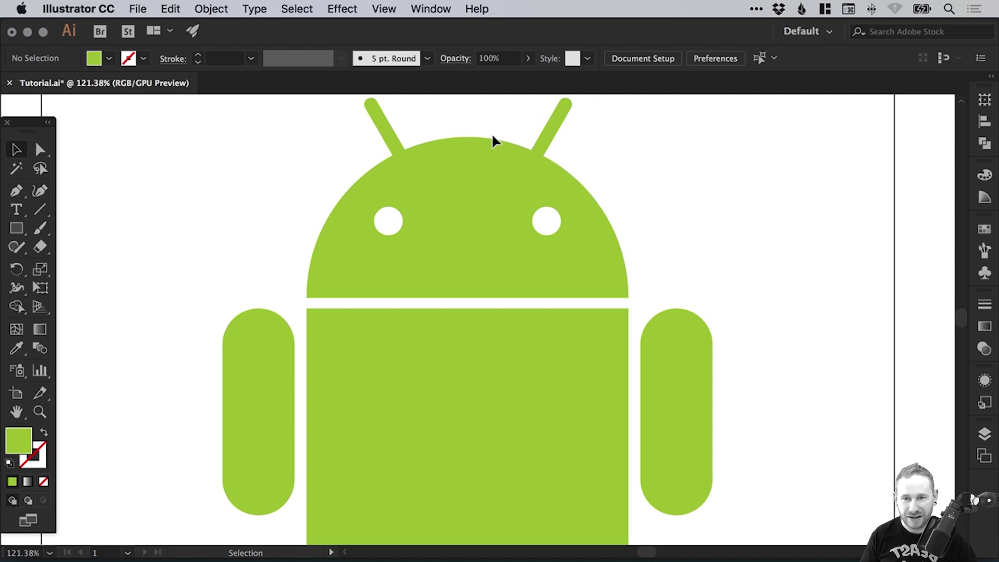
{"action": "left_click_drag", "start_coordinate": [507, 153], "coordinate": [594, 199]}
{"action": "key", "text": "super+z"}
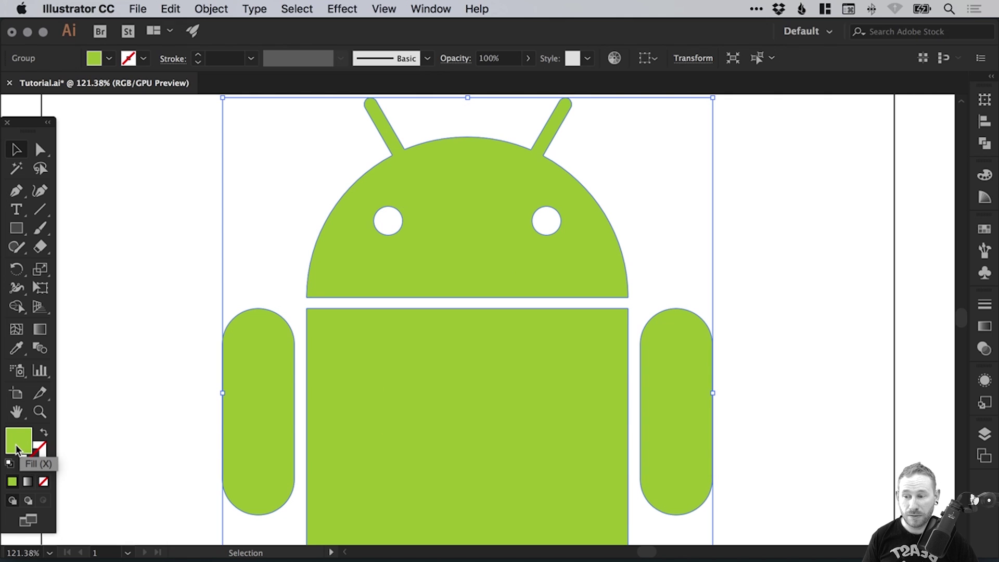
{"action": "key", "text": "x"}
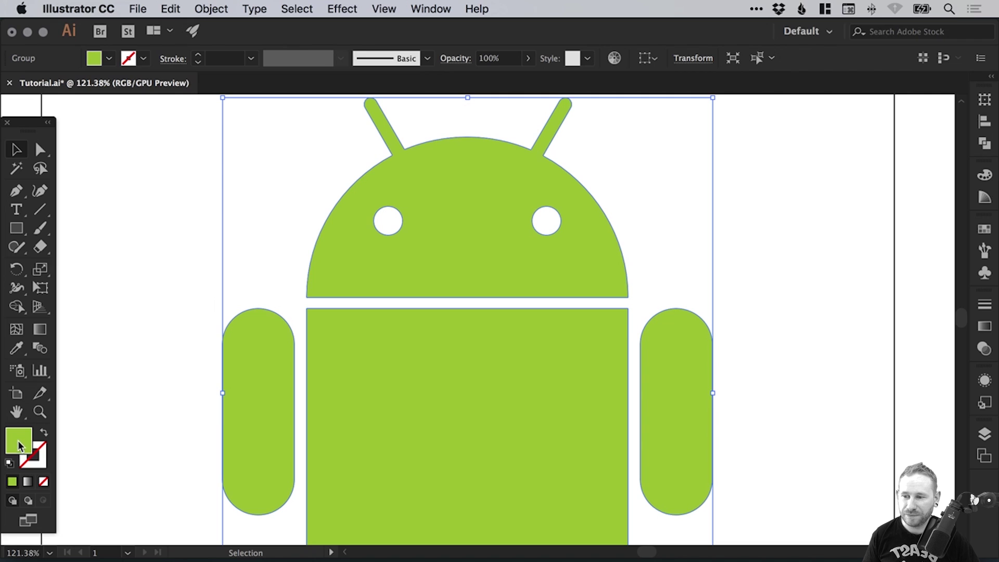
{"action": "key", "text": "super+0"}
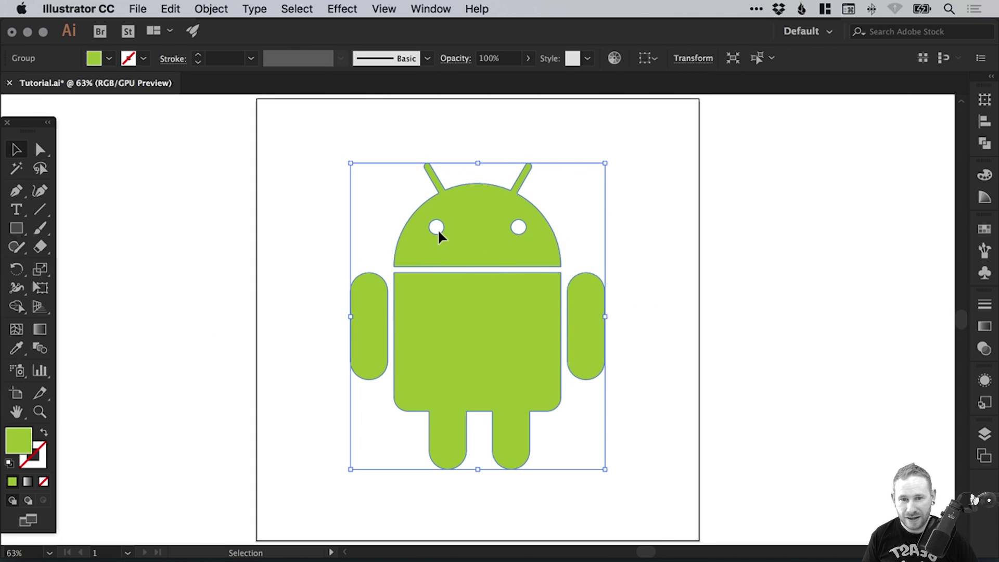
{"action": "left_click", "coordinate": [651, 240]}
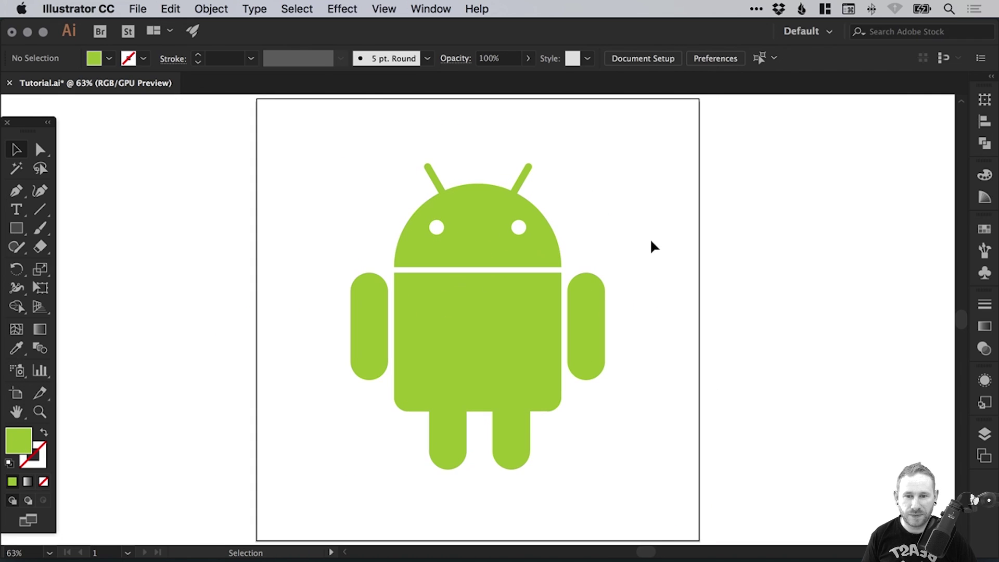